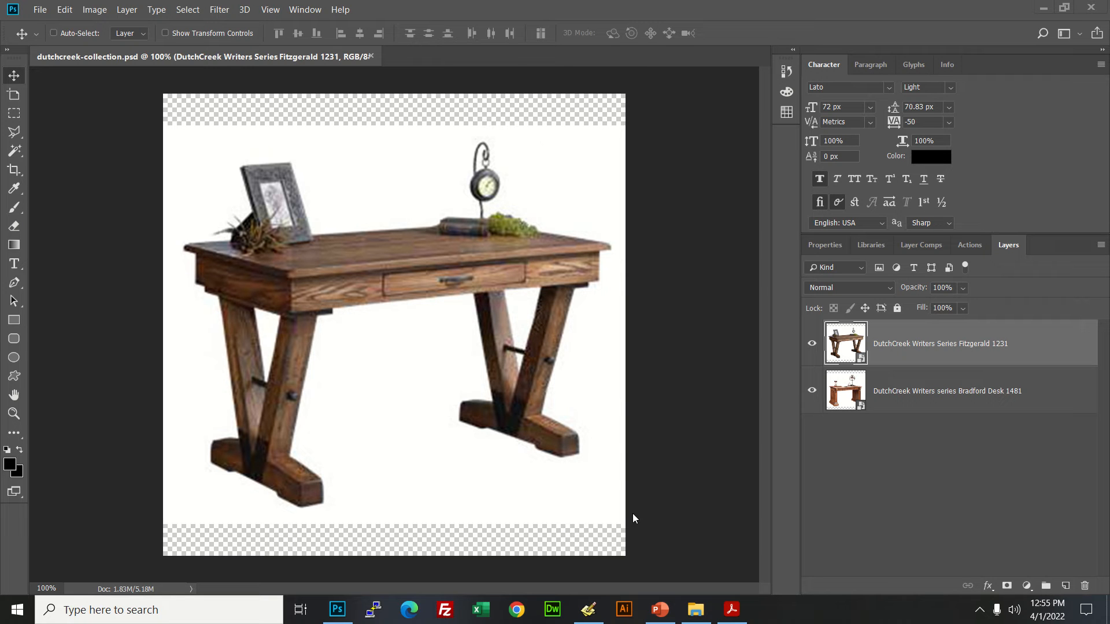
Step: Switch to the catalog PDF in Acrobat and save the Hawthorne desk image as DutchCreek 2021 Product Catalog.jpg in Downloads, replacing the existing file
click(732, 610)
mouse_move(438, 4)
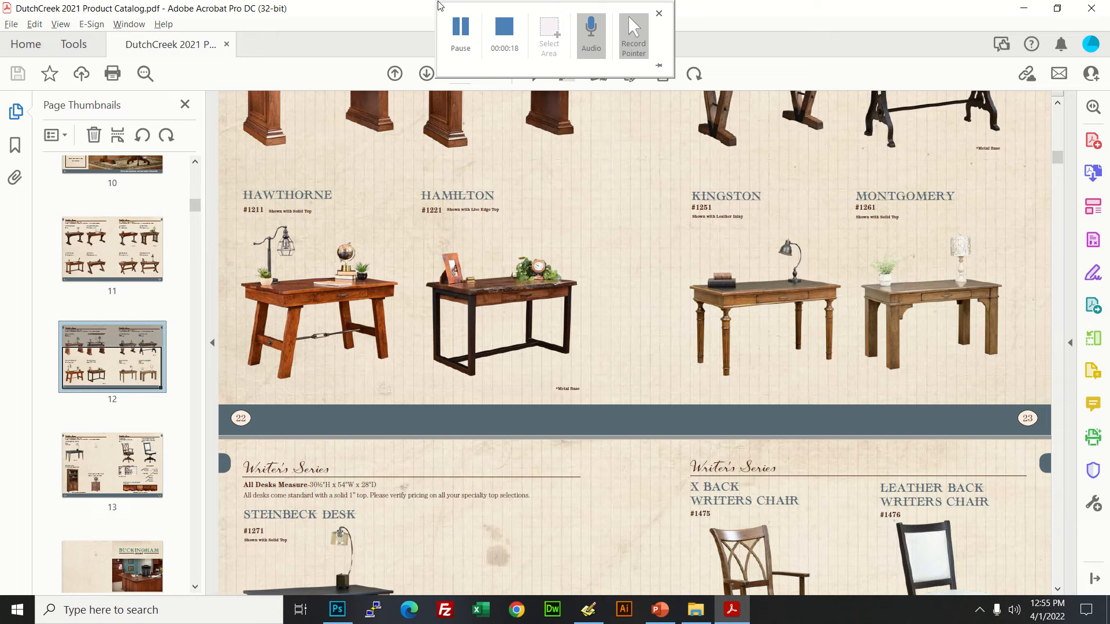
click(331, 301)
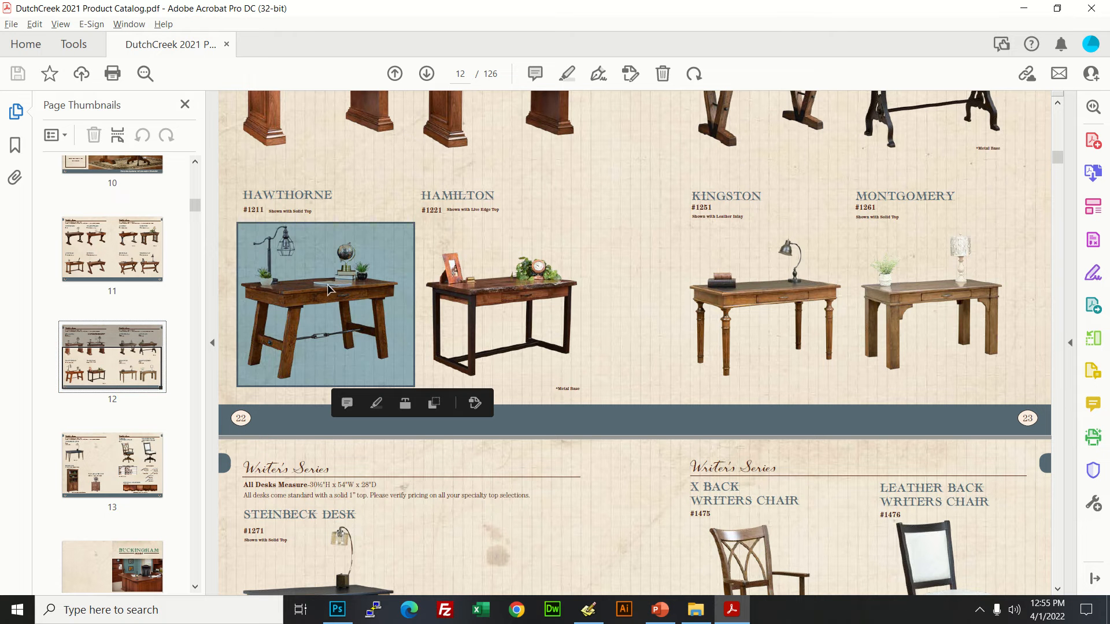
right_click(334, 286)
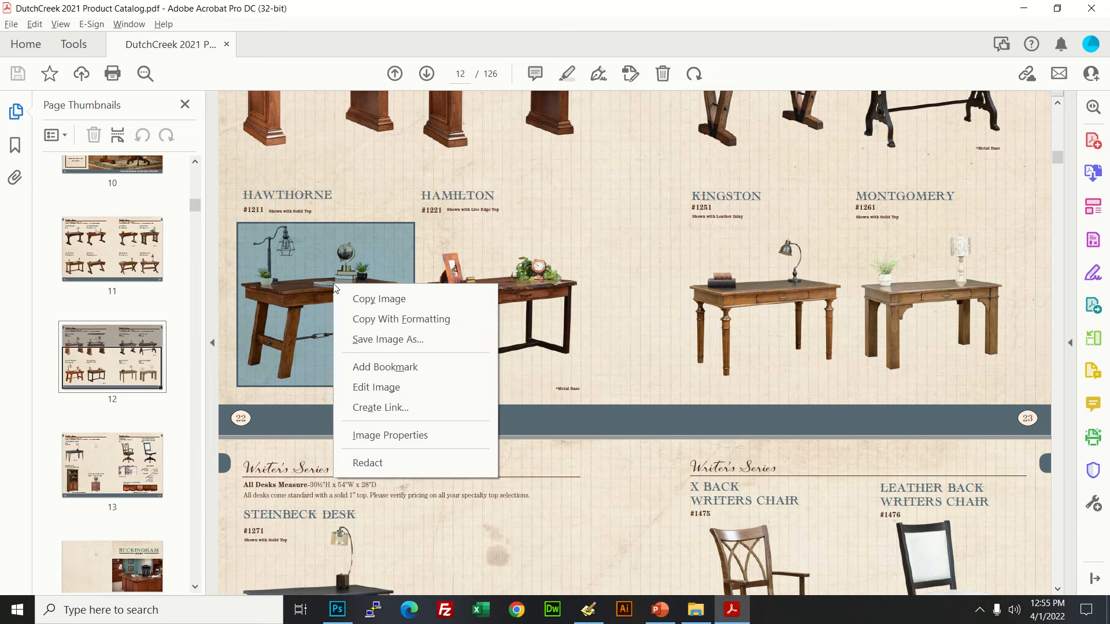
click(376, 340)
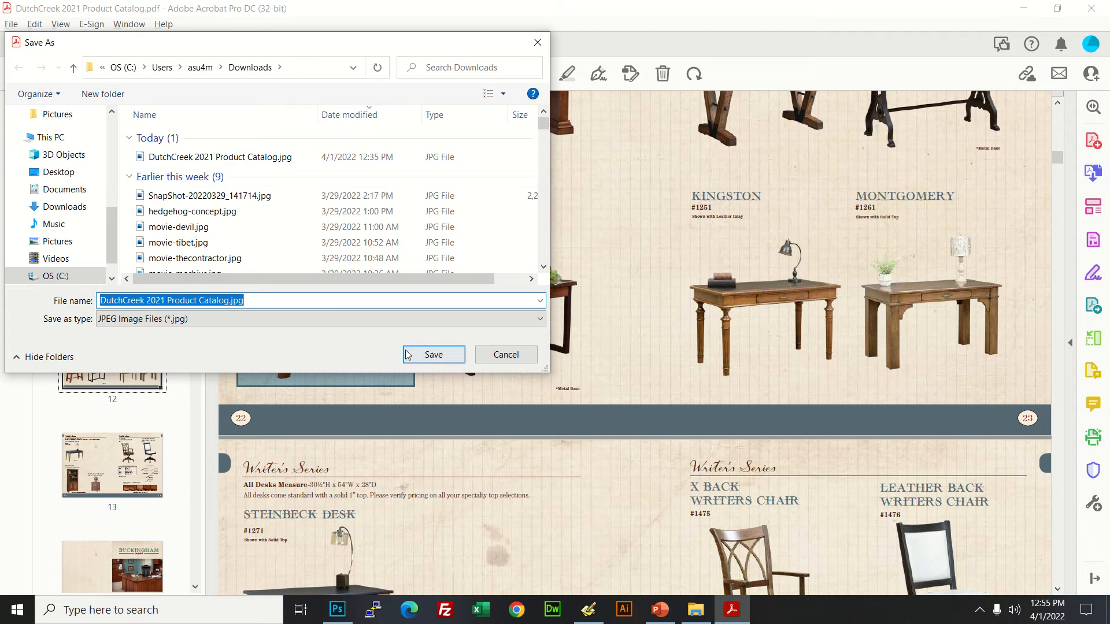
click(431, 355)
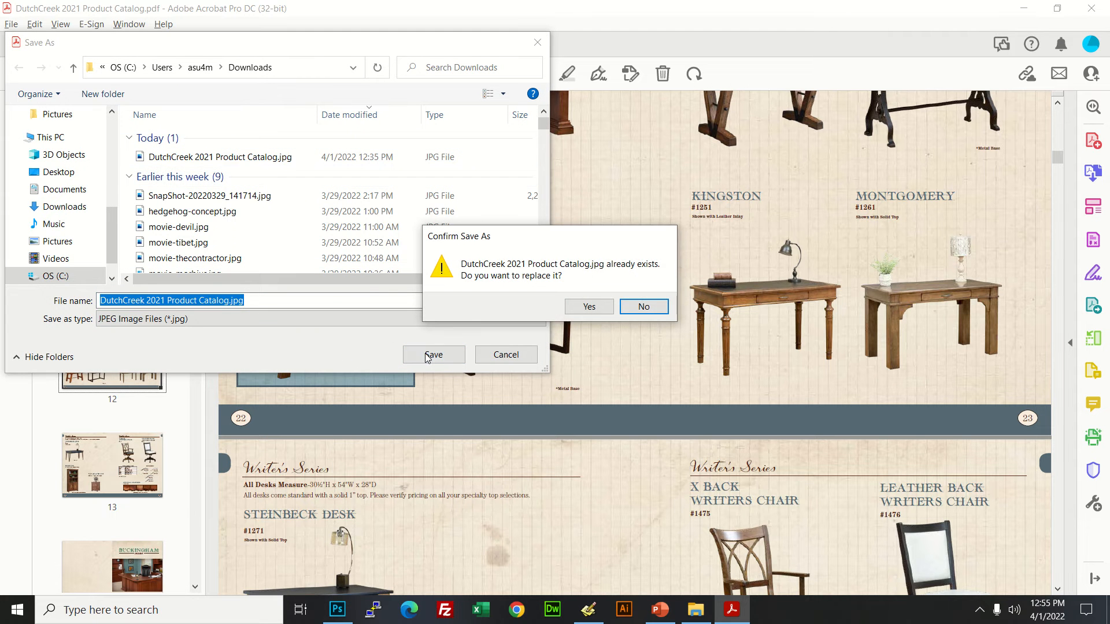
click(589, 306)
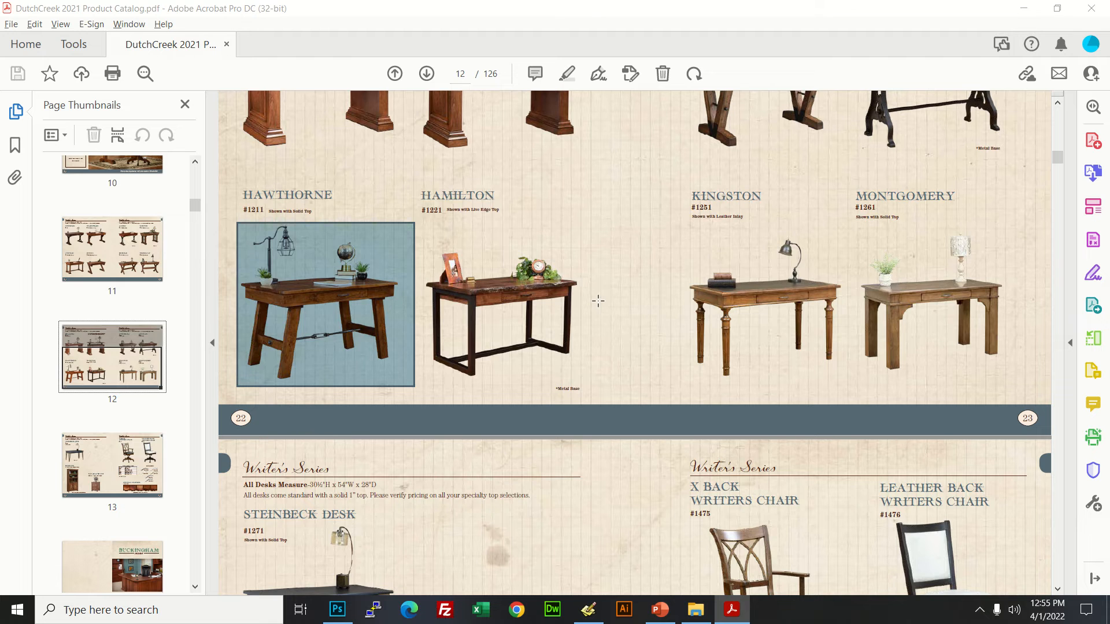
Step: Open the Downloads folder in File Explorer and position its window beside the Photoshop canvas
key(alt+Tab)
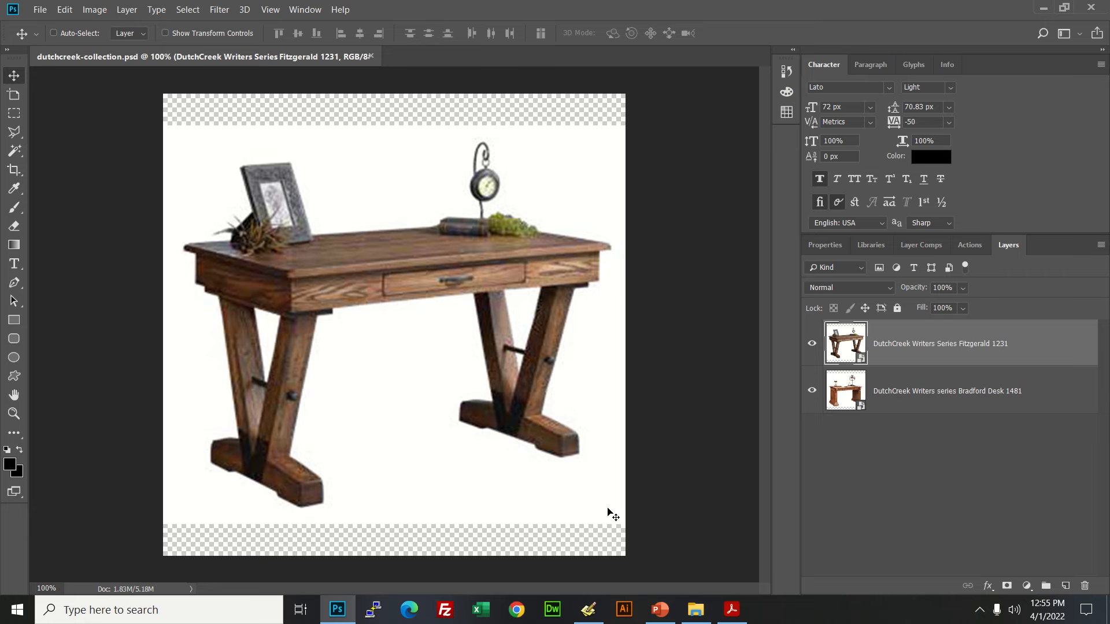
click(696, 609)
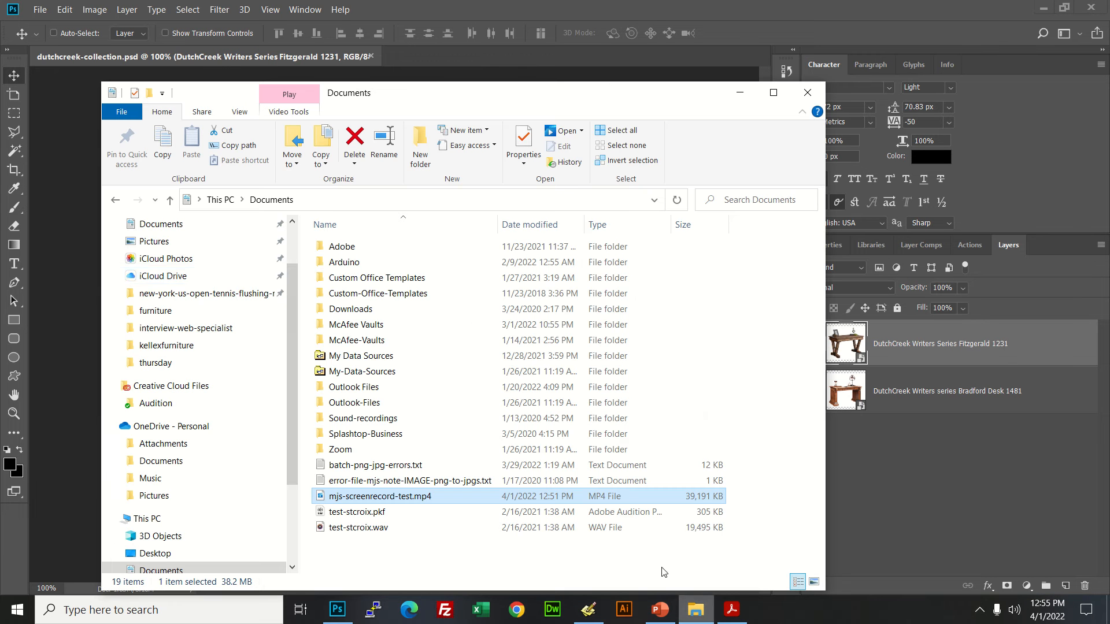
scroll(200, 281, up, 2)
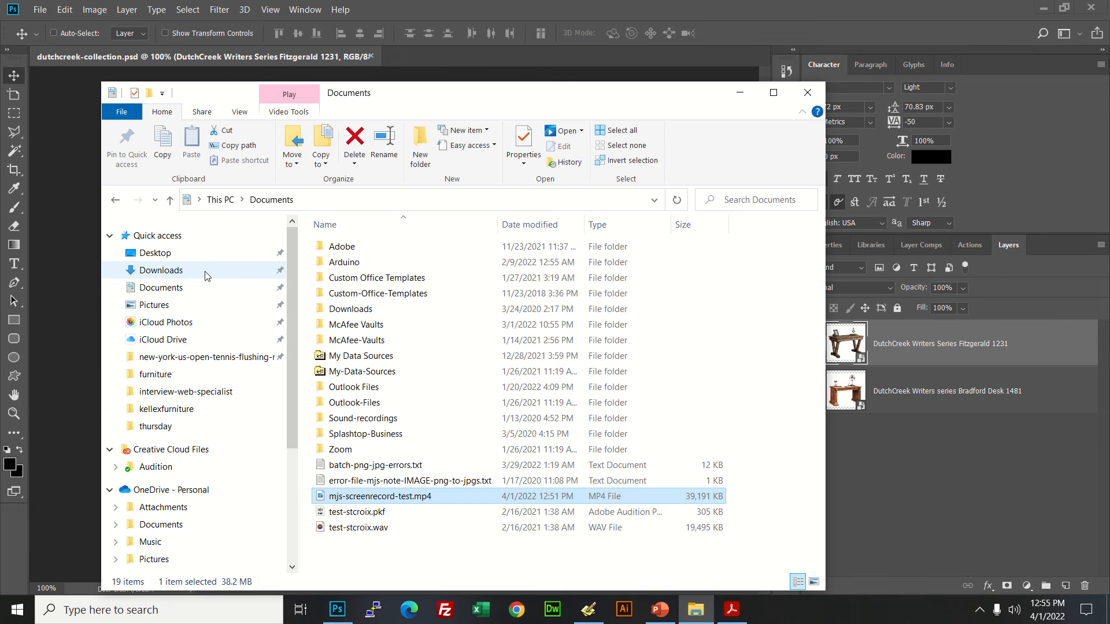
click(173, 270)
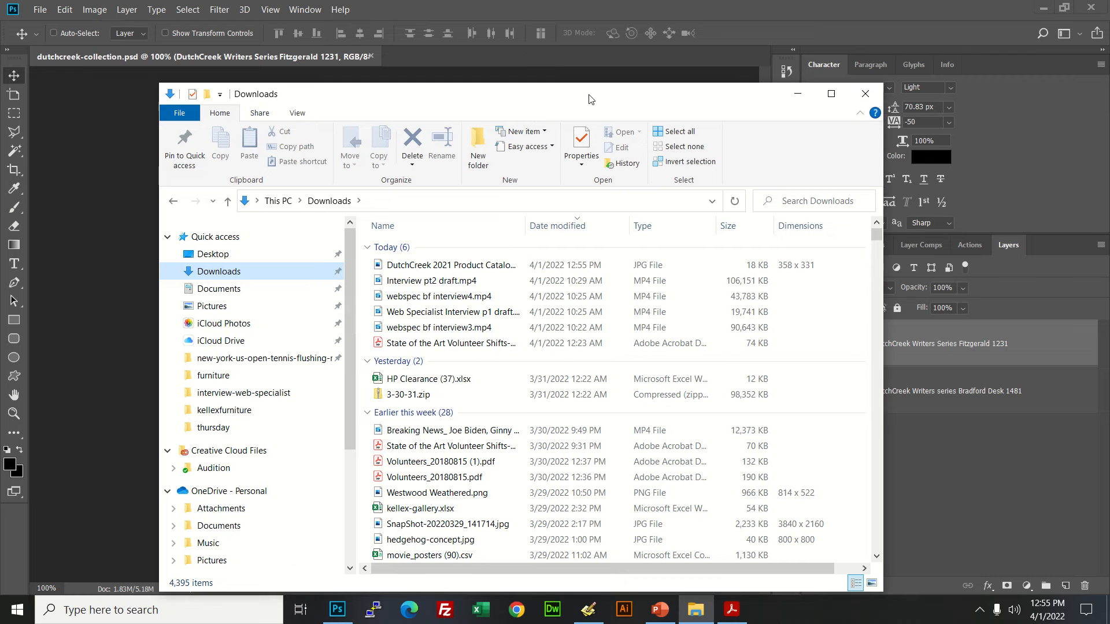
drag(476, 96, 914, 143)
key(alt+Tab)
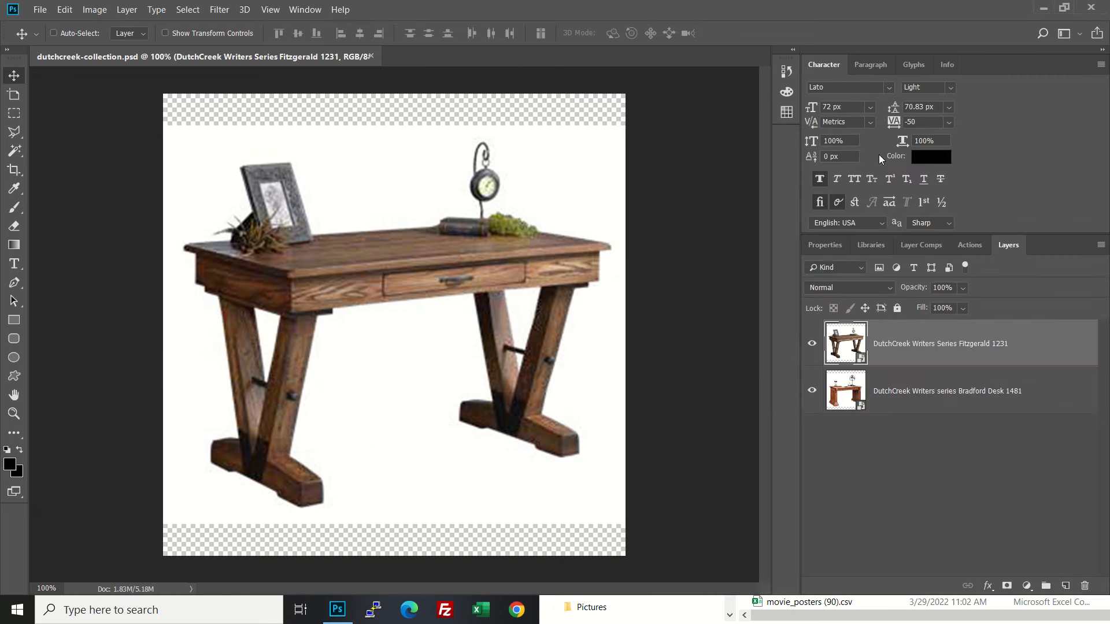
key(alt+Tab)
Step: Place DutchCreek 2021 Product Catalog.jpg from Downloads into dutchcreek-collection.psd and enlarge the Hawthorne desk to span the canvas width
drag(790, 318, 362, 256)
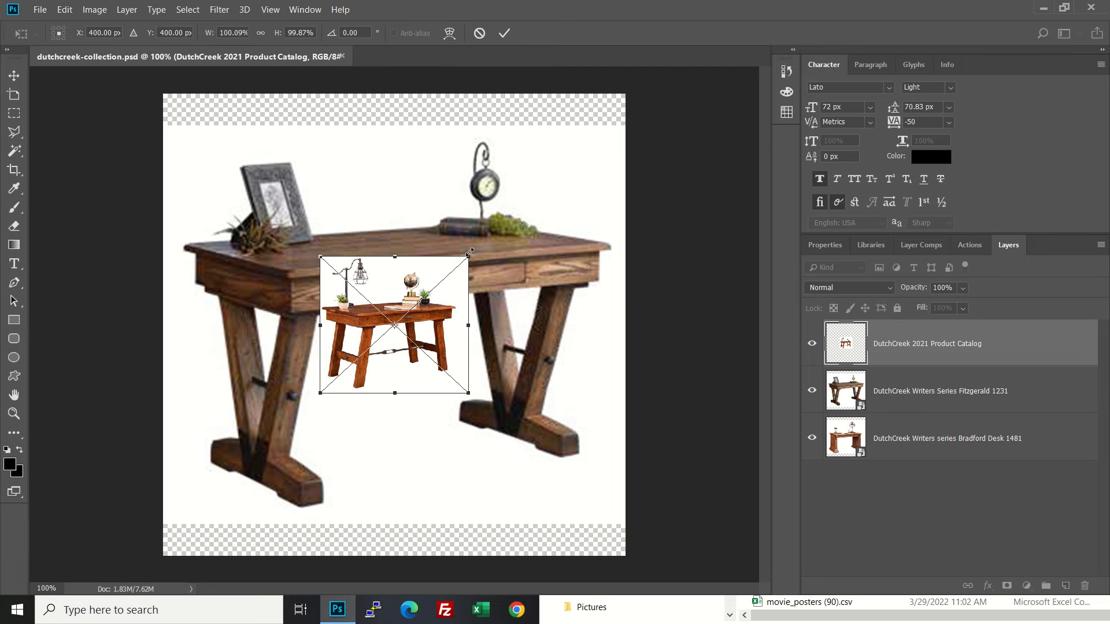
drag(480, 241, 645, 103)
drag(567, 168, 578, 168)
key(Return)
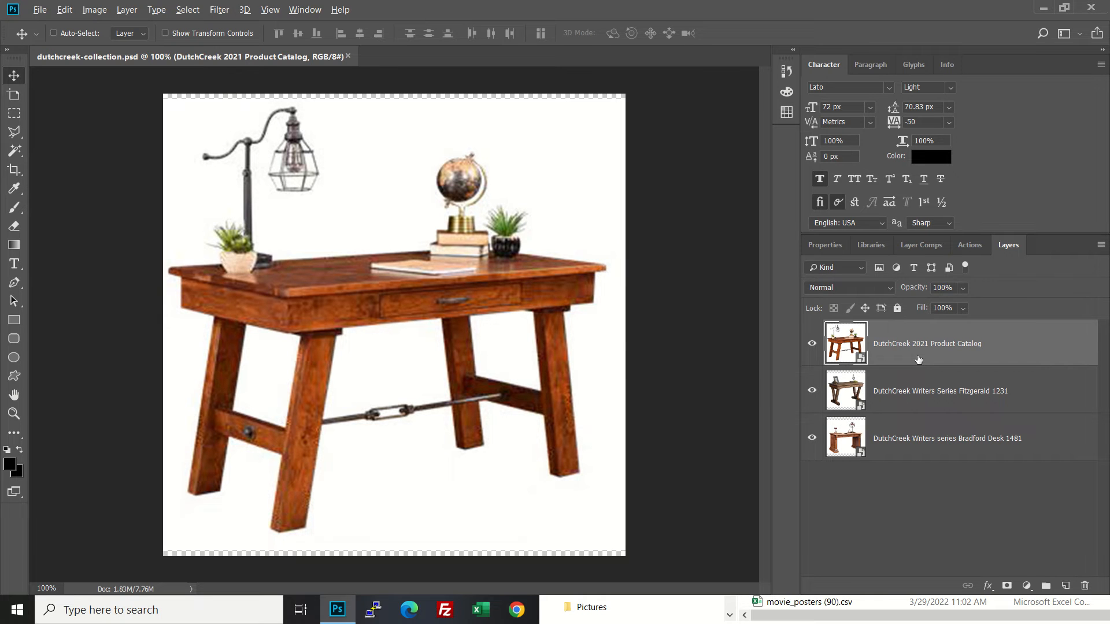
Step: Check the Hawthorne model number in the catalog and rename the new layer "DutchCreek Writers Series Hawthorne 1211"
key(alt+Tab)
key(alt+Tab)
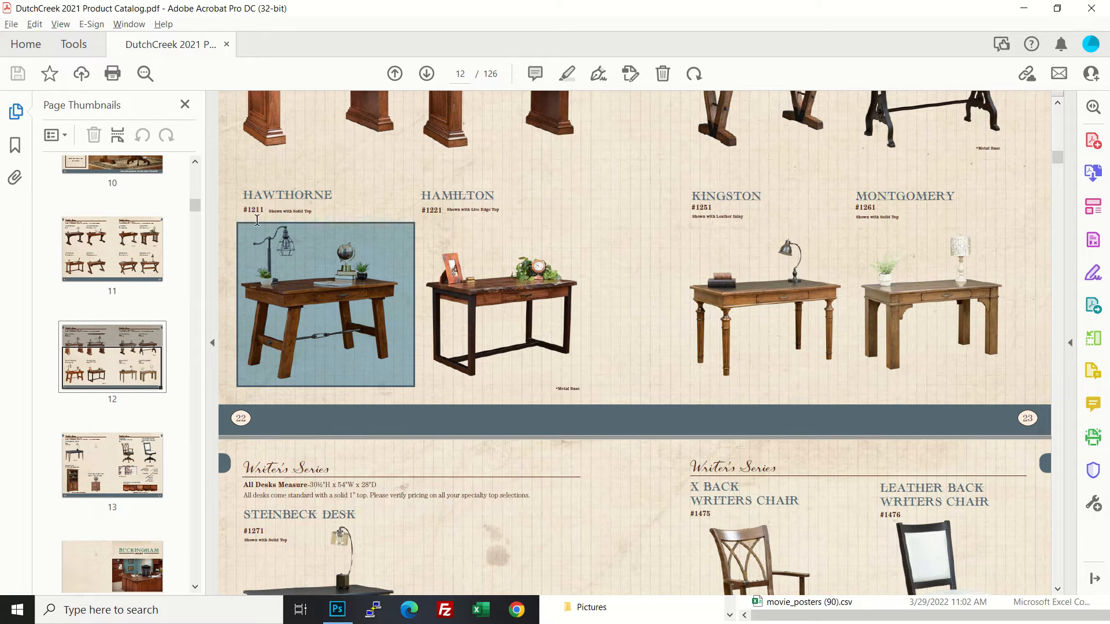
key(alt+Tab)
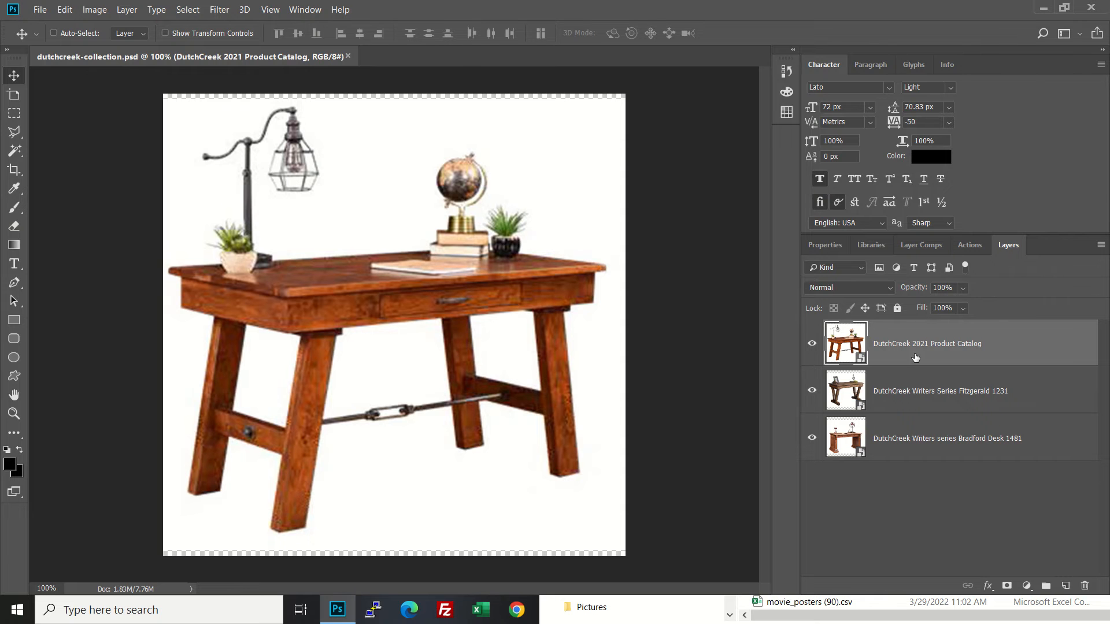
double_click(934, 346)
drag(912, 343, 983, 343)
text(Writers Series Ha)
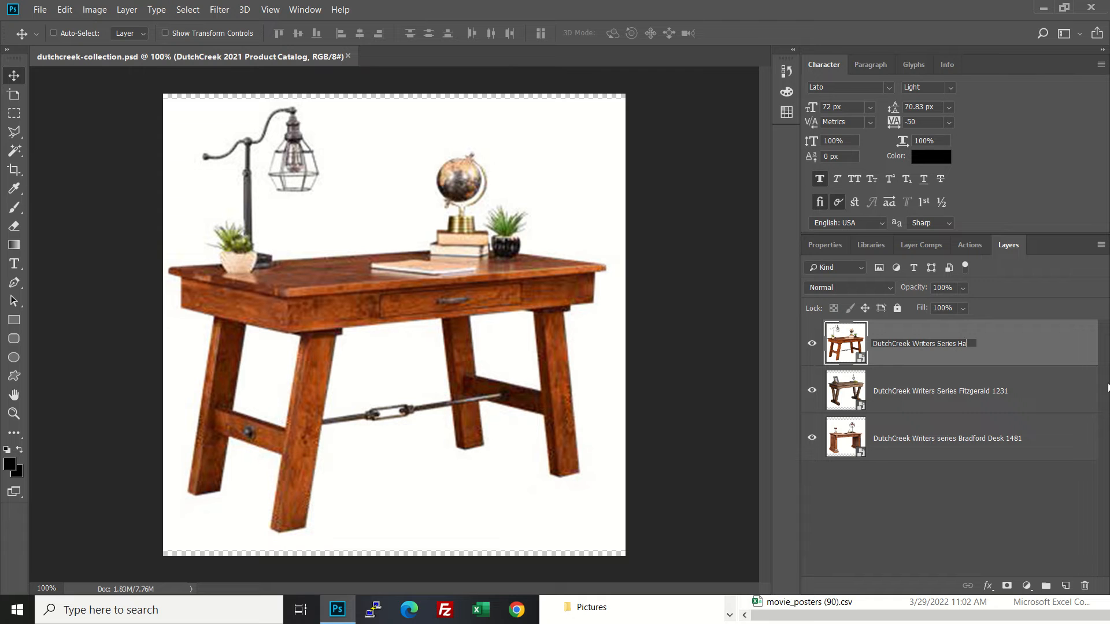
text(wthorne 1211)
key(Return)
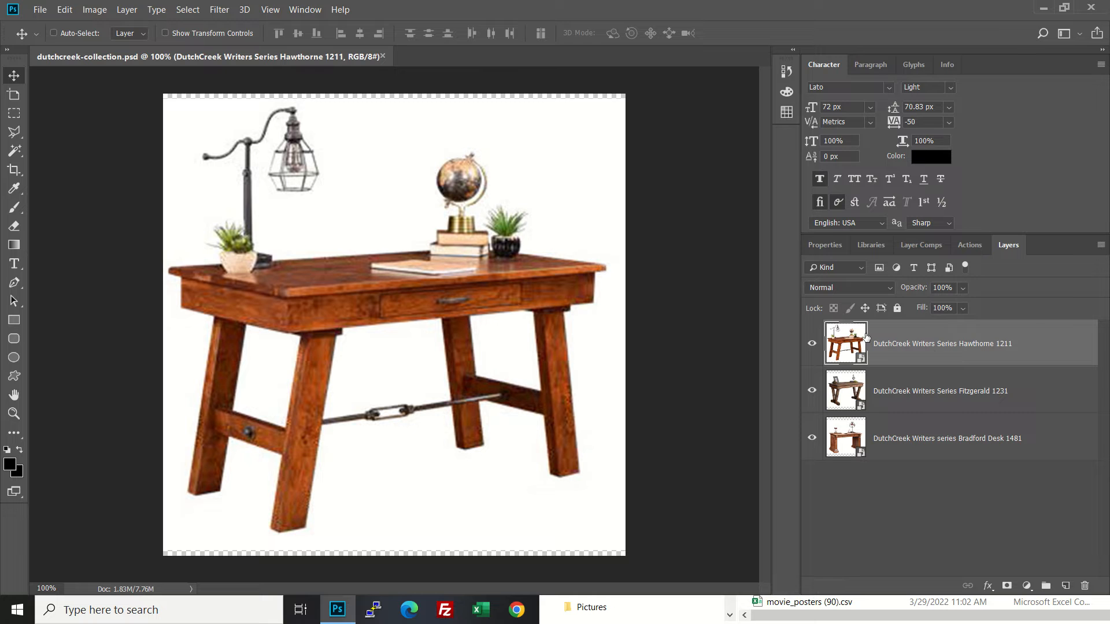
Step: Switch to the catalog PDF and save the Hamilton desk image over DutchCreek 2021 Product Catalog.jpg in Downloads
key(alt+Tab)
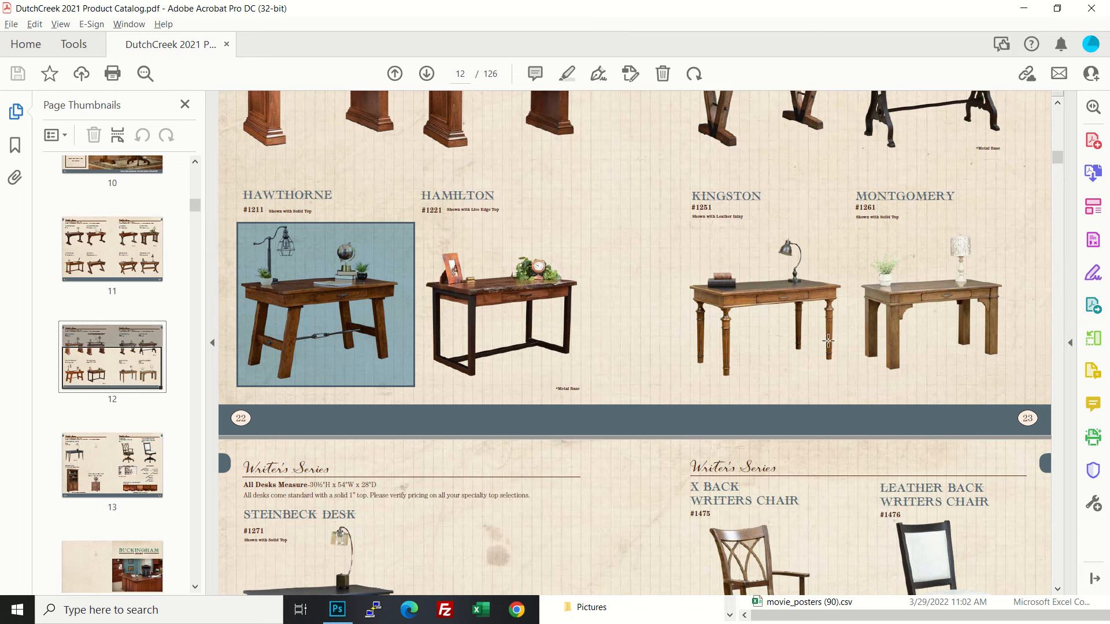
click(508, 303)
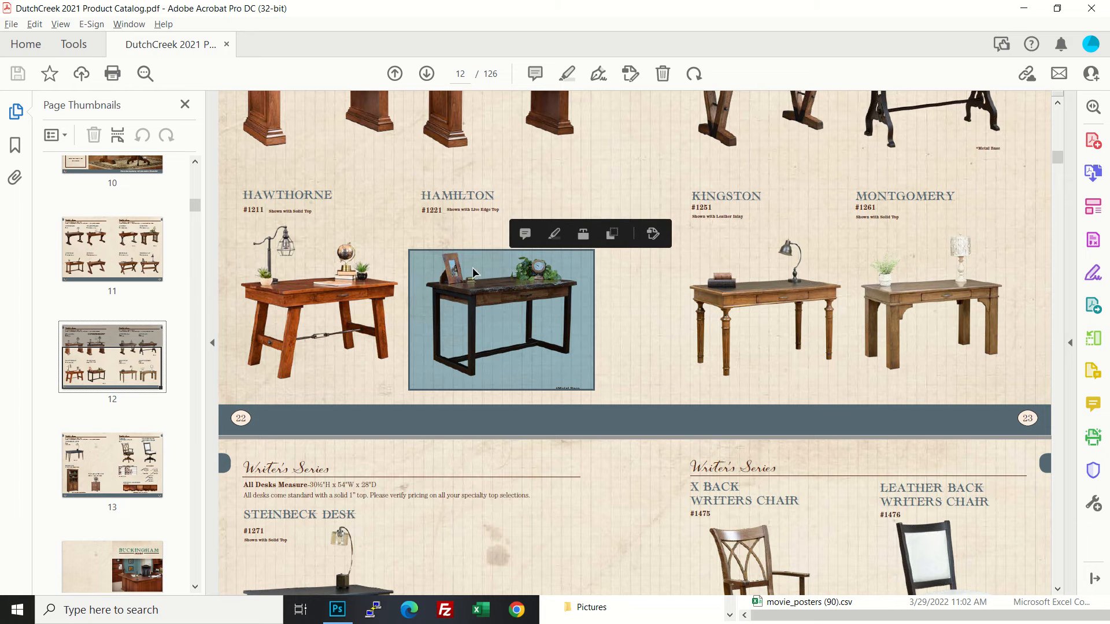
right_click(512, 310)
click(560, 367)
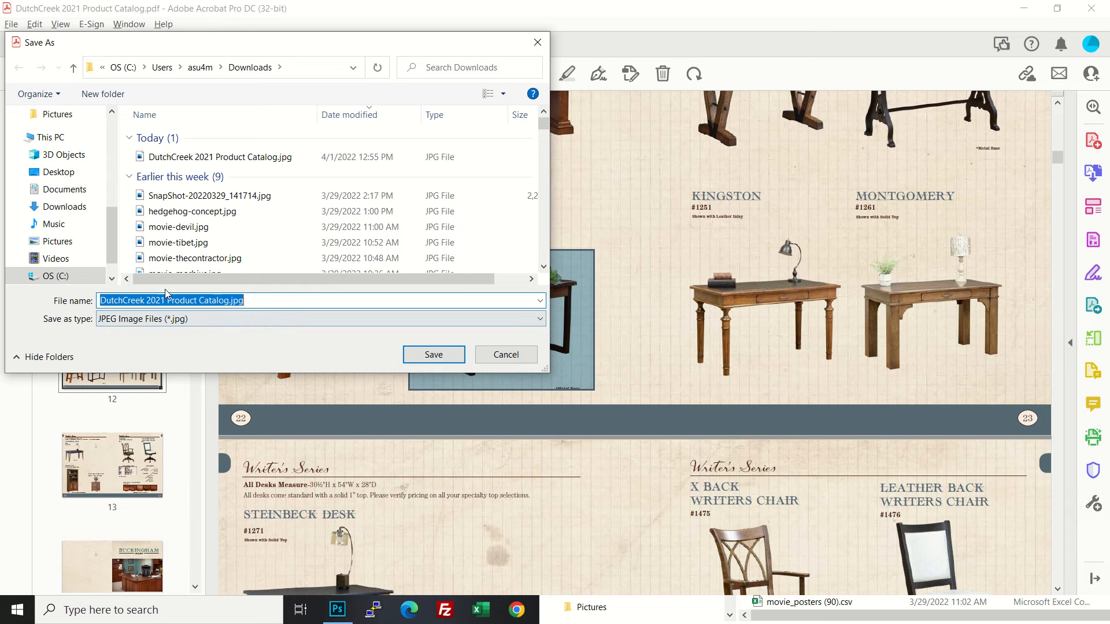
click(433, 355)
click(587, 303)
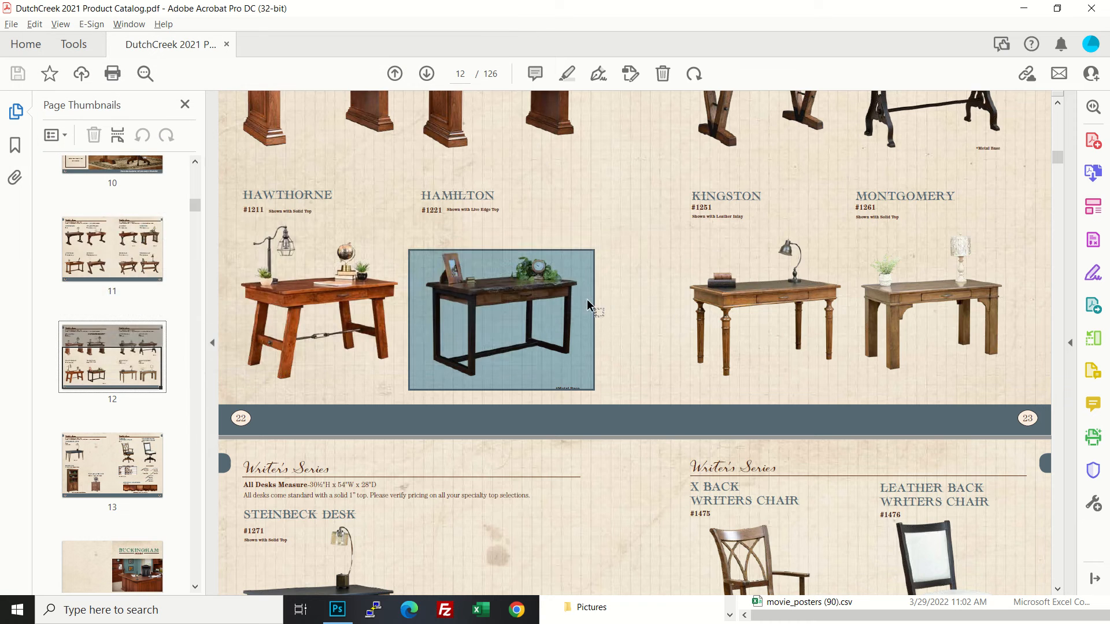
Step: Place the saved Hamilton desk image from Downloads into the Photoshop document, scaled to span the canvas width
key(alt+Tab)
key(alt+Tab)
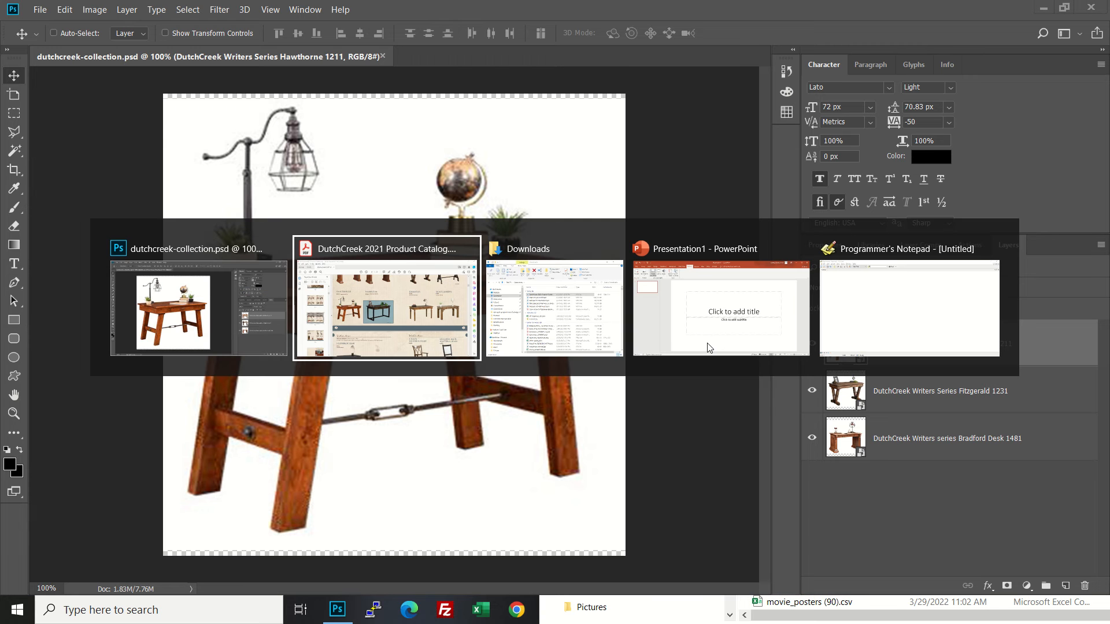
key(alt+Tab)
drag(822, 144, 978, 165)
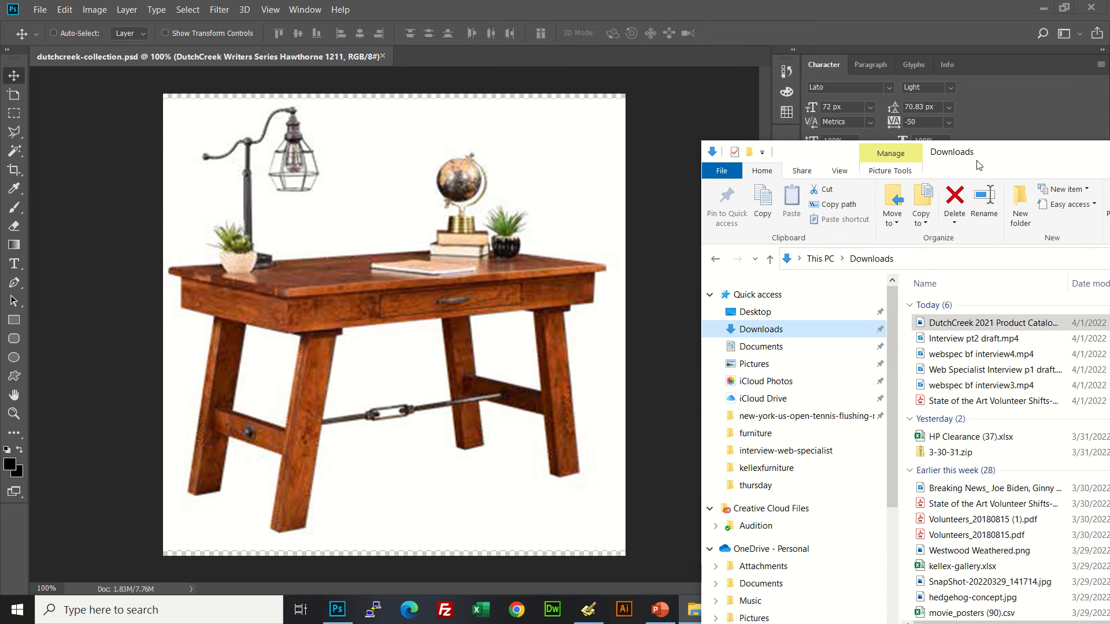
drag(971, 323, 663, 117)
key(Return)
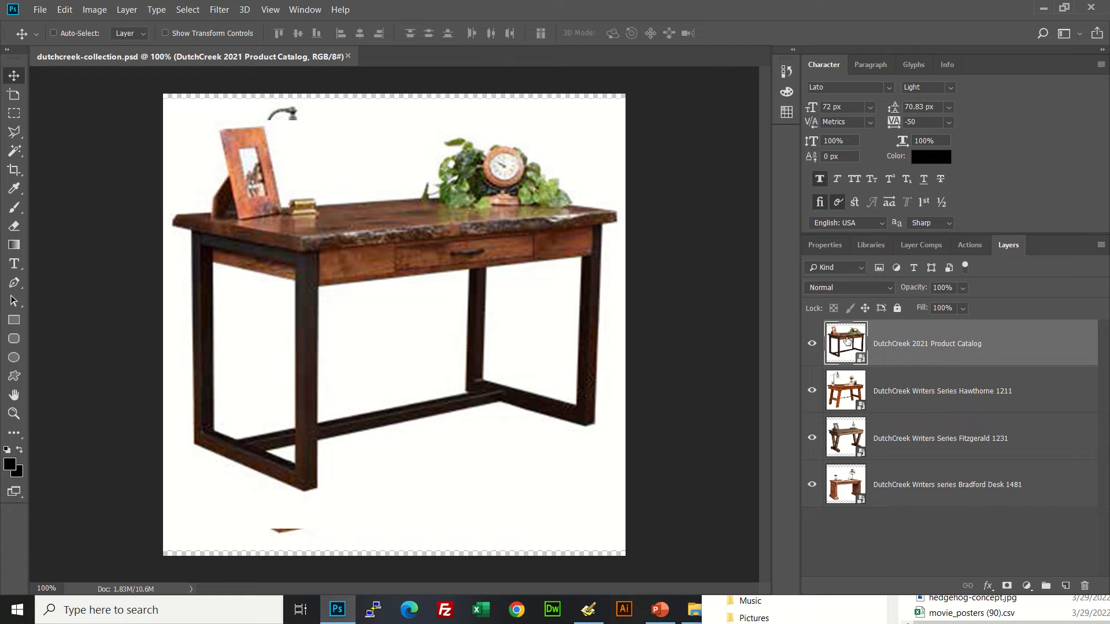
Step: Check the Hamilton model number in the catalog and rename the new layer "DutchCreek writers series Hamilton 1221"
key(alt+Tab)
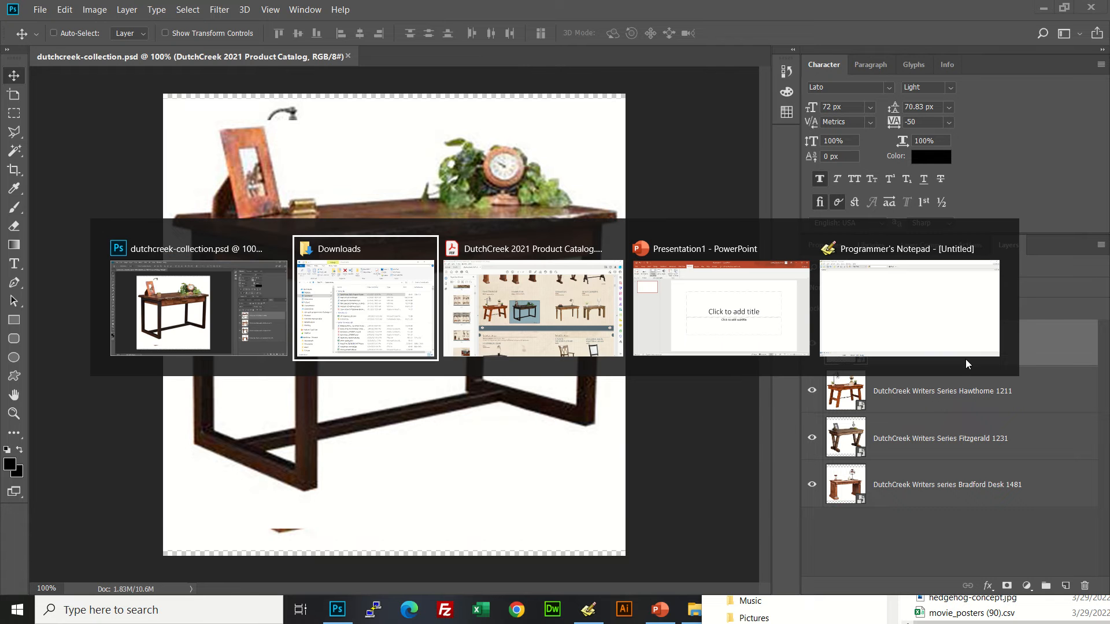
key(alt+Tab)
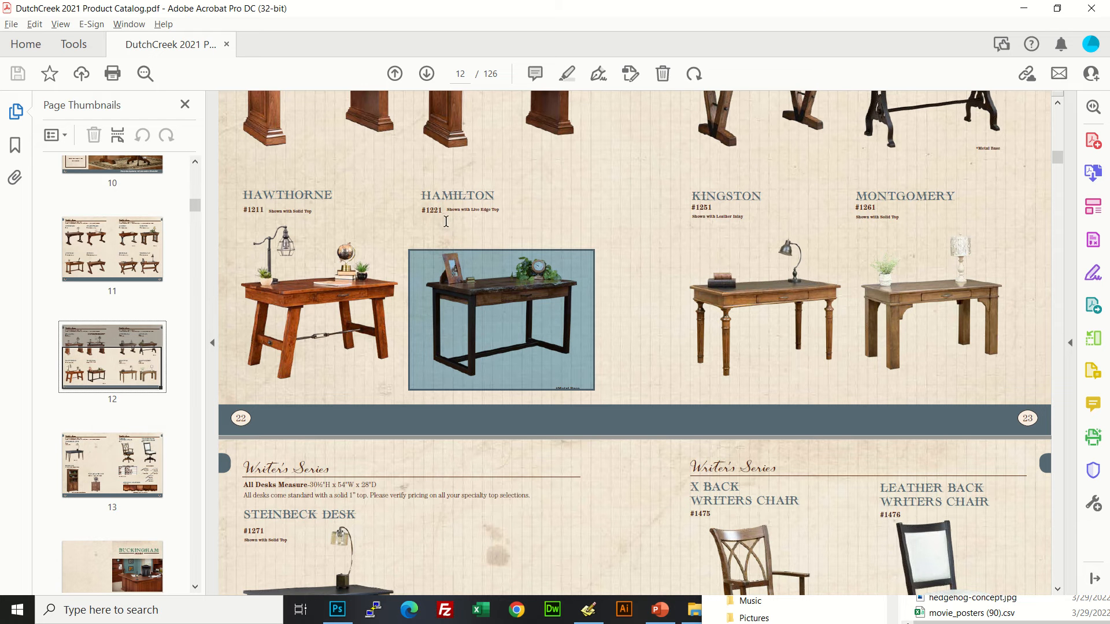
key(alt+Tab)
key(ctrl+v)
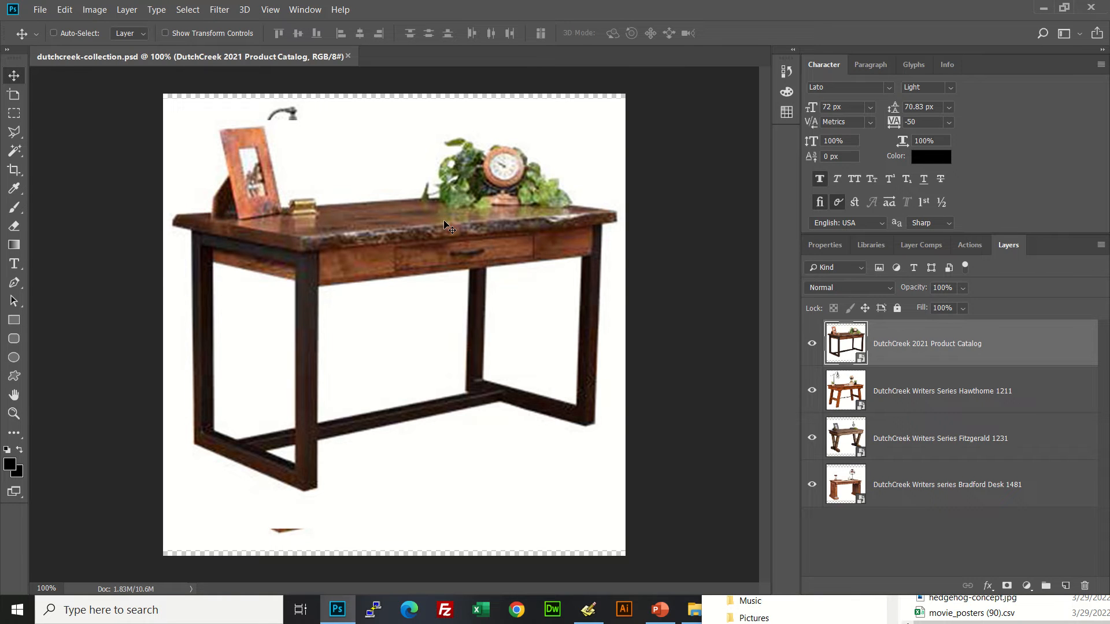
key(alt+Tab)
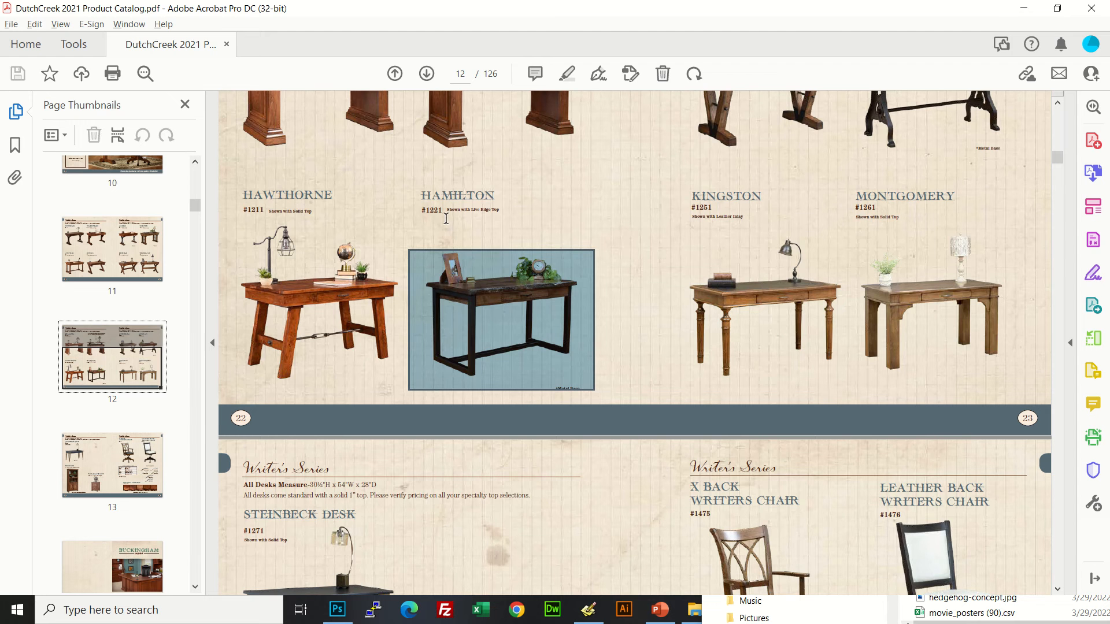
key(alt+Tab)
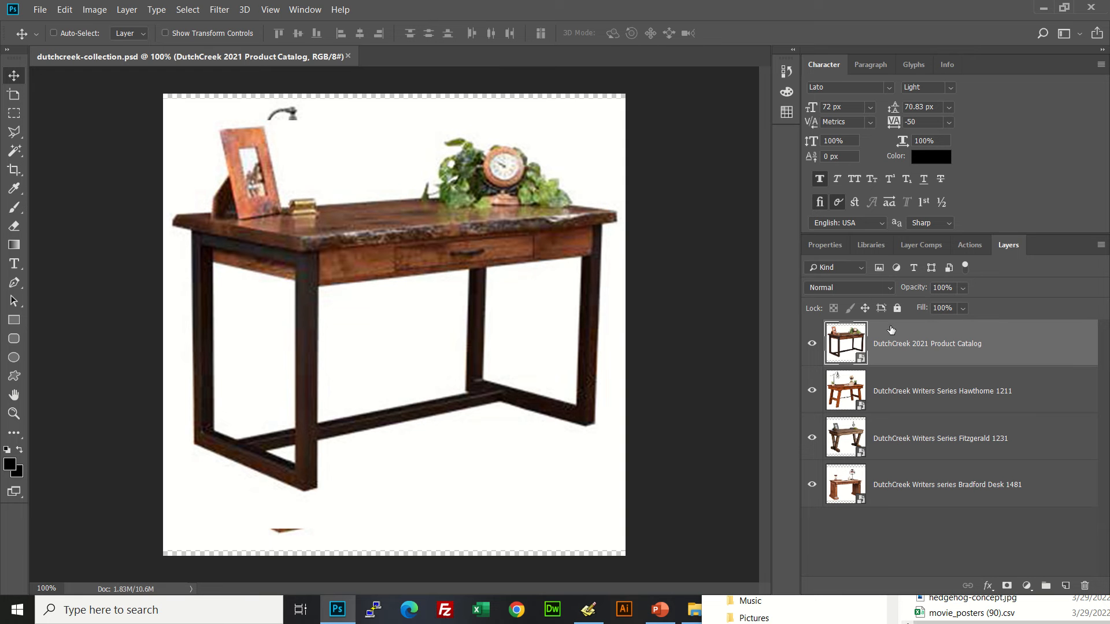
double_click(919, 345)
drag(913, 345, 1082, 365)
text(writers series Hamilton )
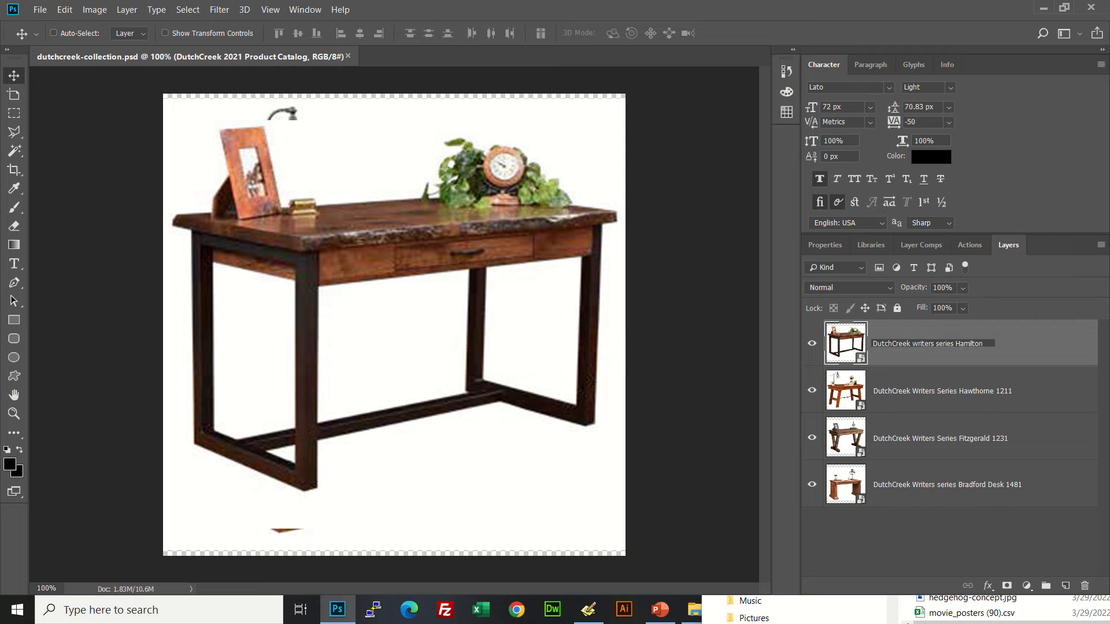
text(1221)
key(Return)
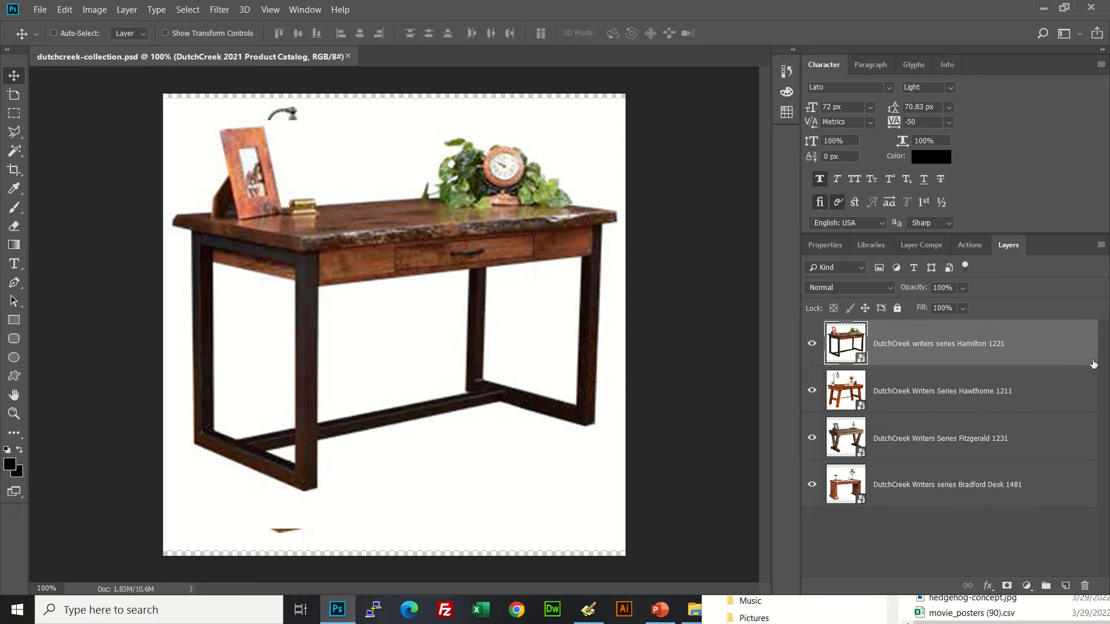
Step: Save dutchcreek-collection.psd and open the destination folder selection for exporting its layers to files
key(ctrl+s)
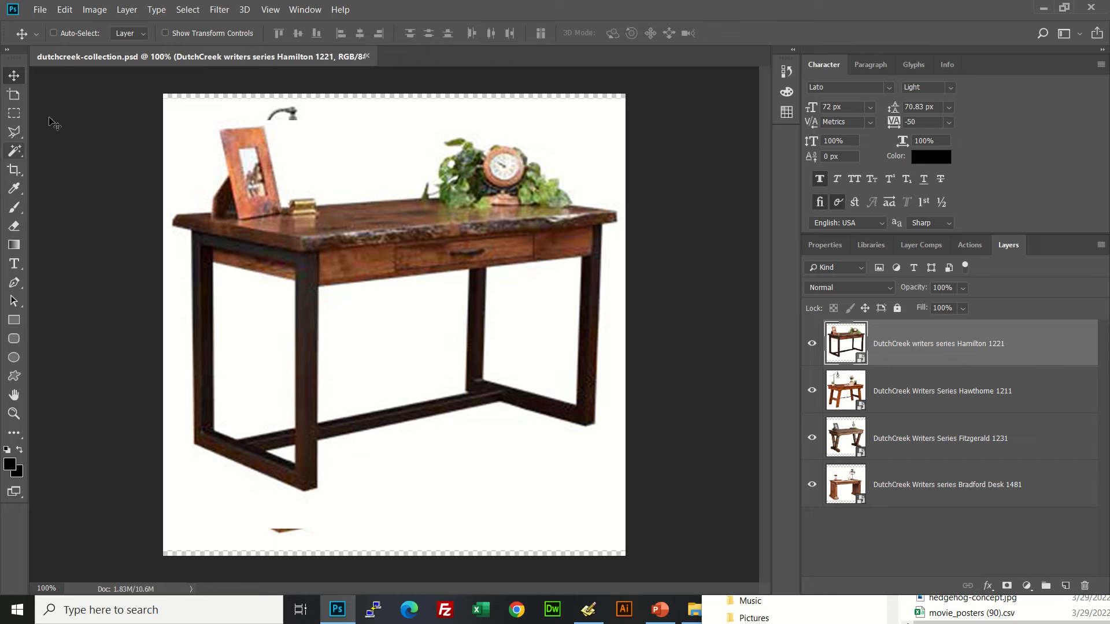
click(39, 10)
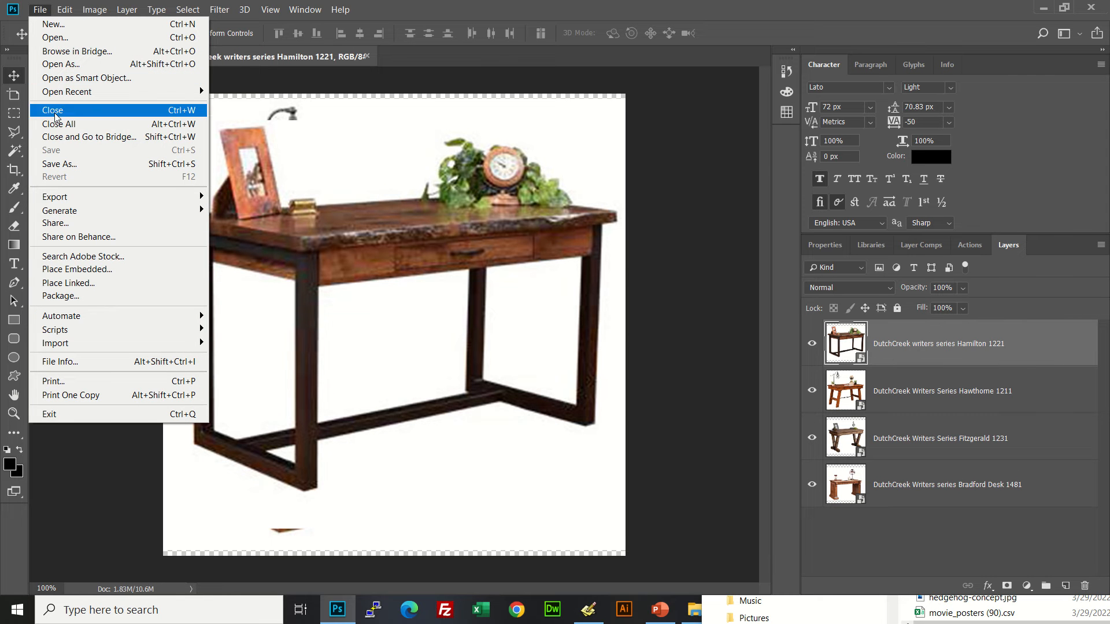
mouse_move(68, 198)
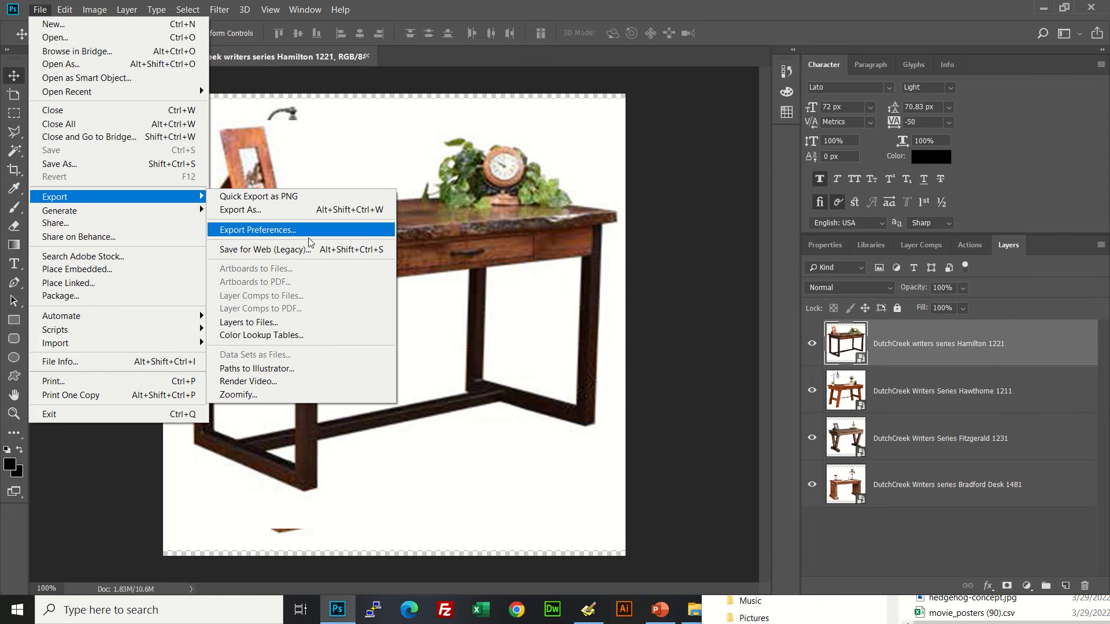
click(264, 329)
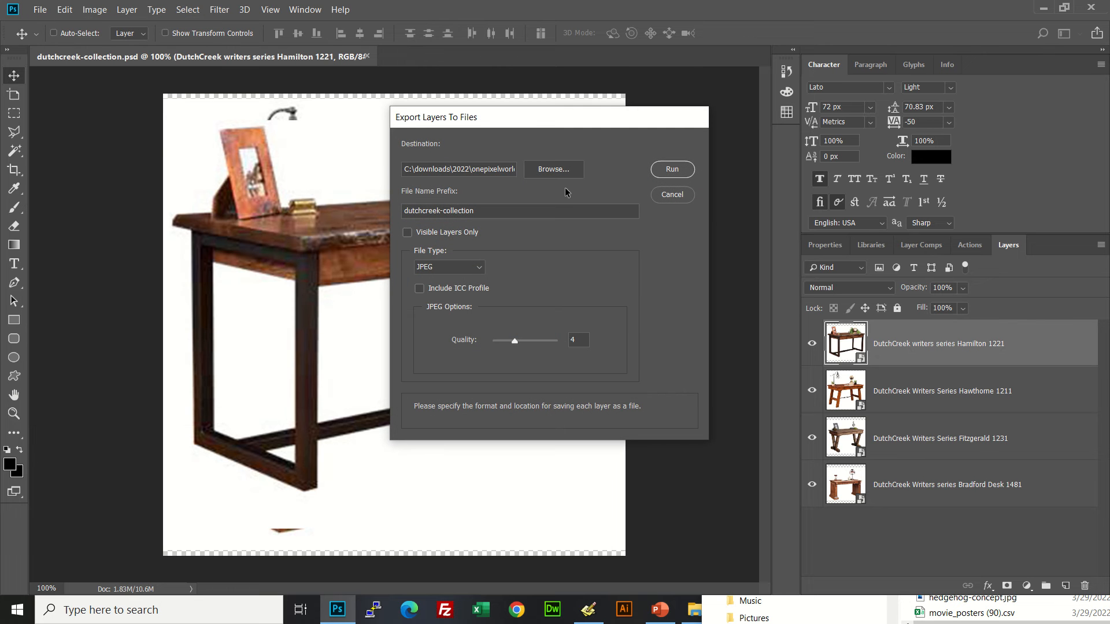
click(558, 170)
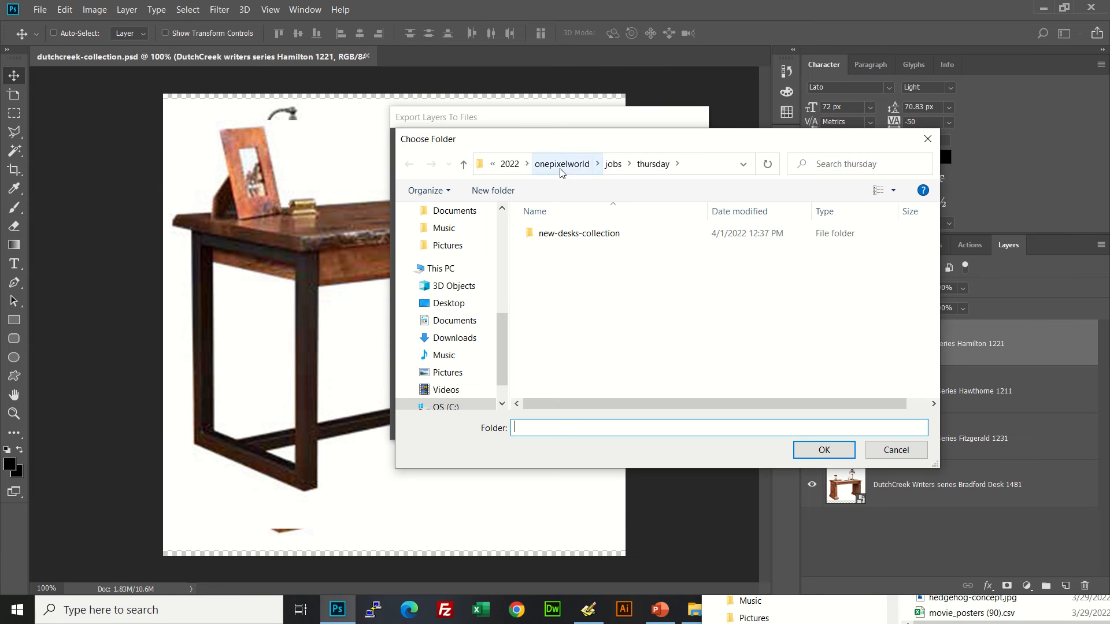
Step: Open the new-desks-collection folder in its own window, delete all the old JPG files in it and close the window
click(577, 235)
right_click(579, 235)
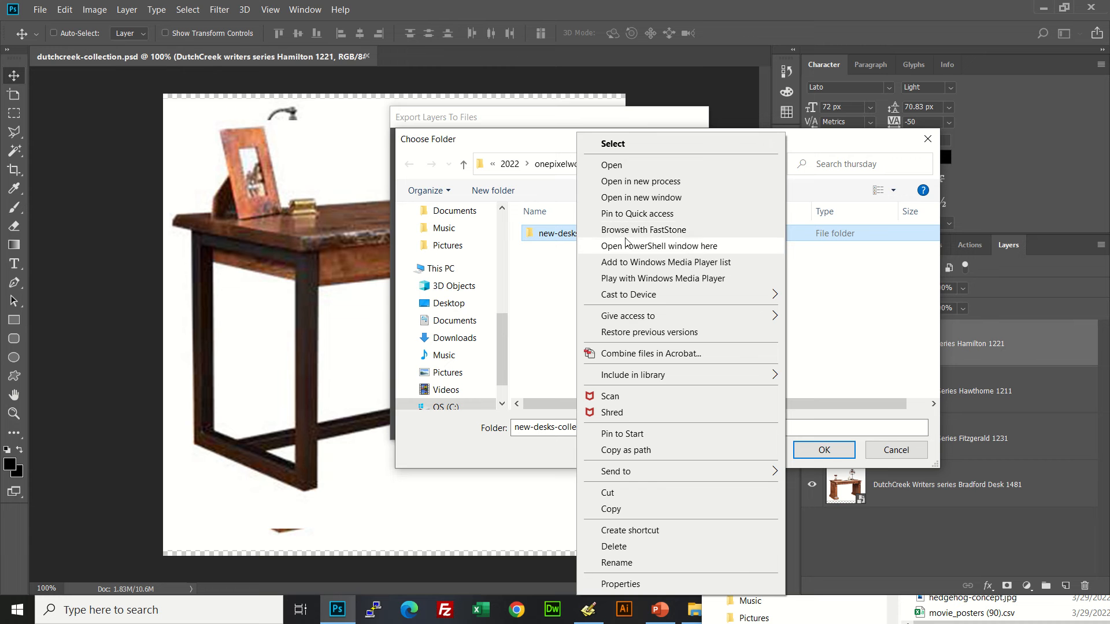
click(655, 181)
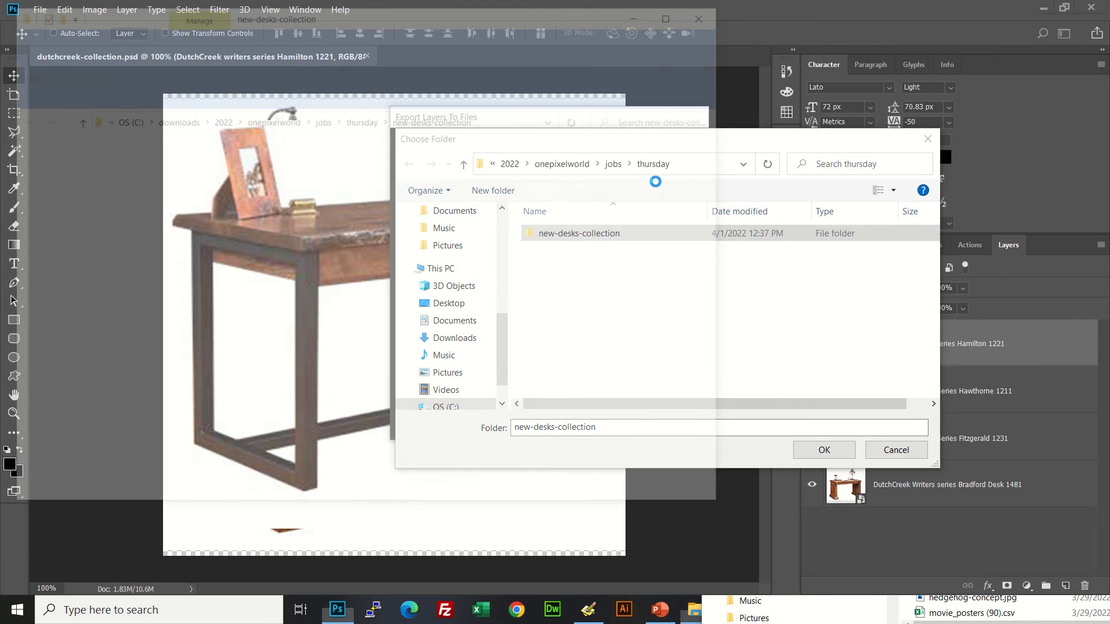
key(ctrl+a)
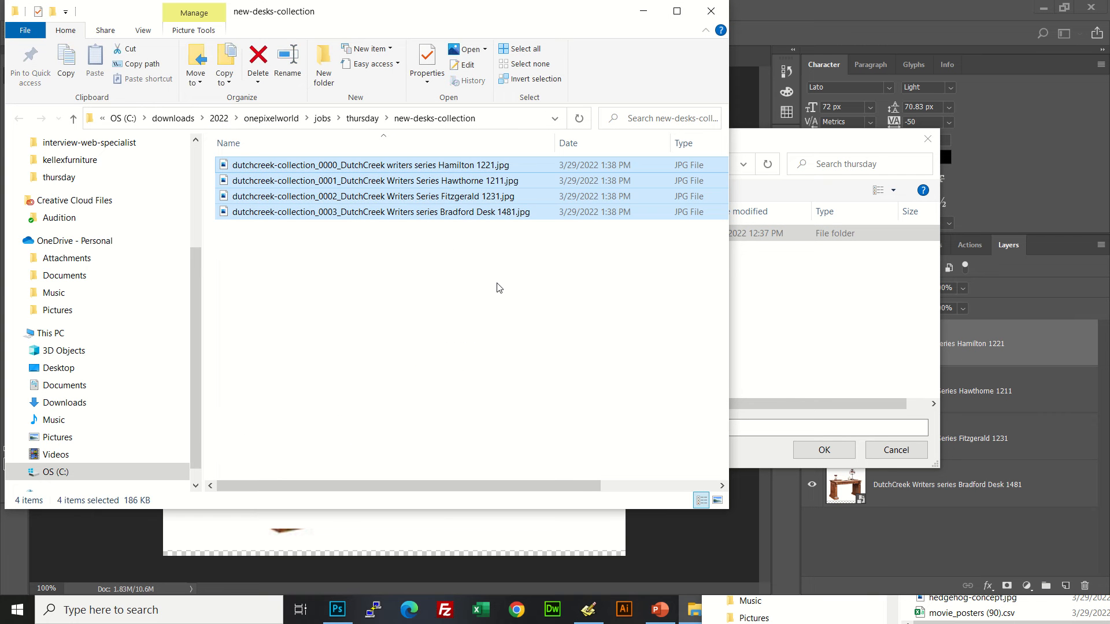
key(Delete)
click(712, 17)
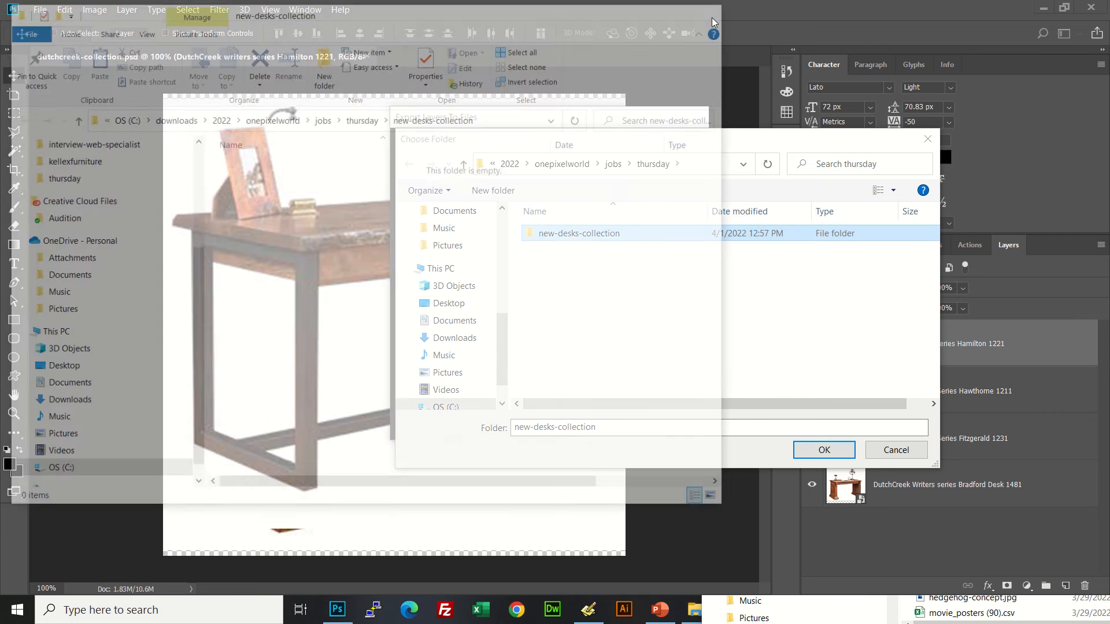
Step: Export all layers as JPEG files at quality 4 to new-desks-collection with the prefix dutchcreek-collection
double_click(572, 234)
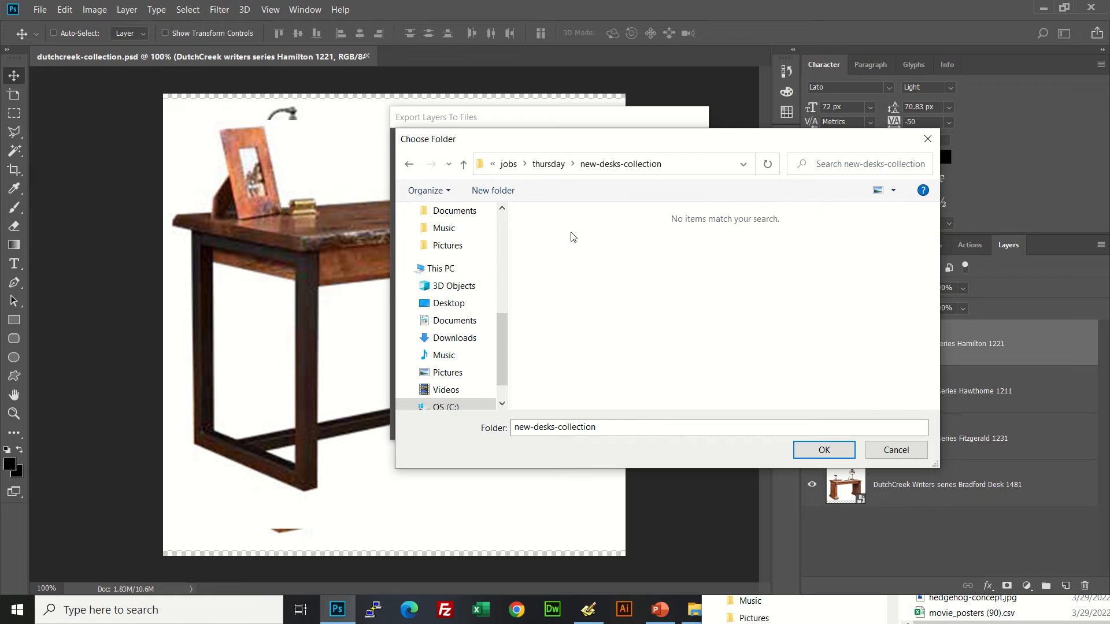
click(840, 456)
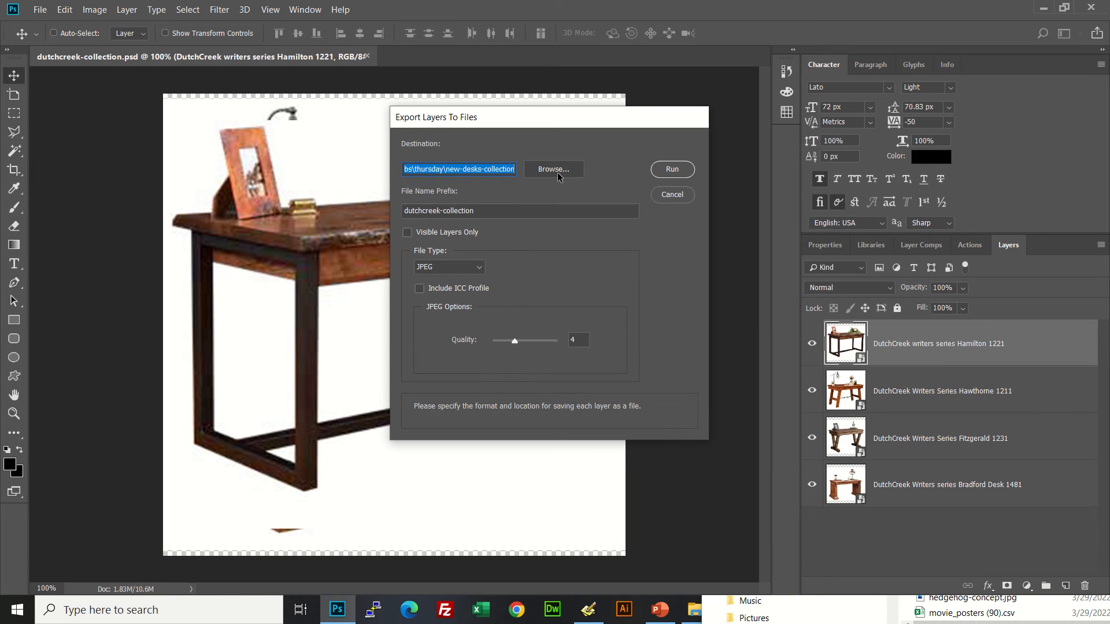
click(672, 169)
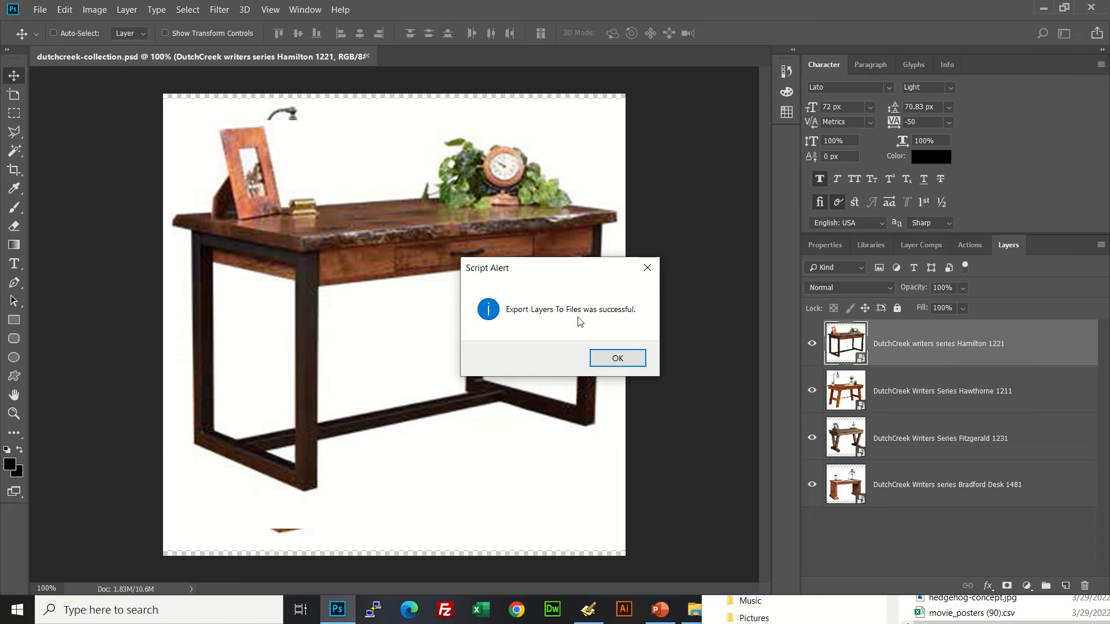
click(617, 363)
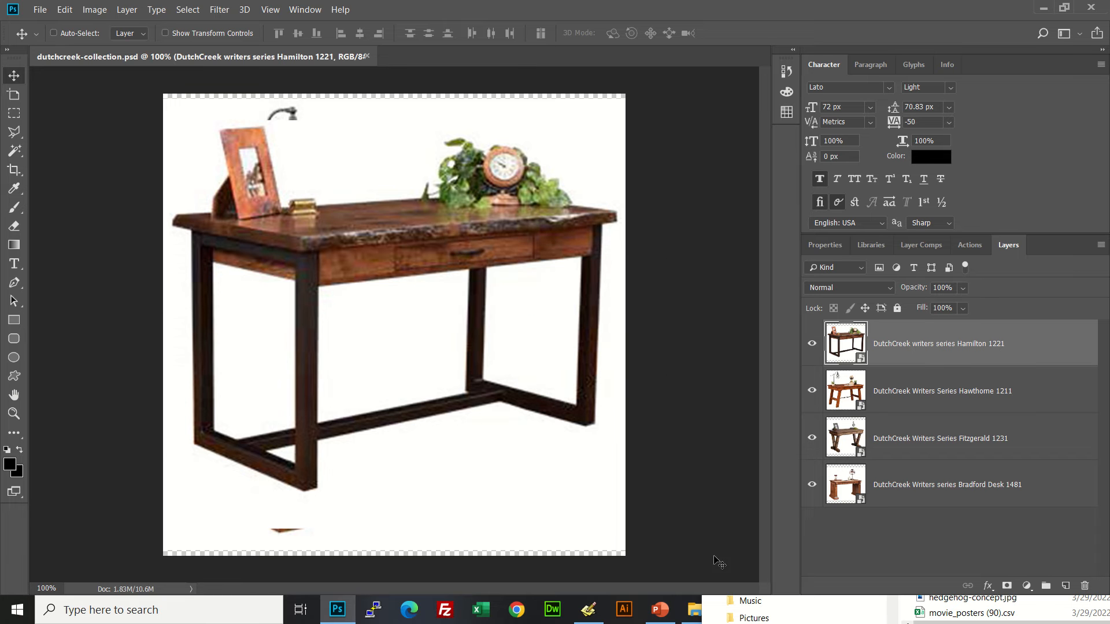
Step: Switch to File Explorer and open the new-desks-collection folder inside the thursday folder
key(alt+Tab)
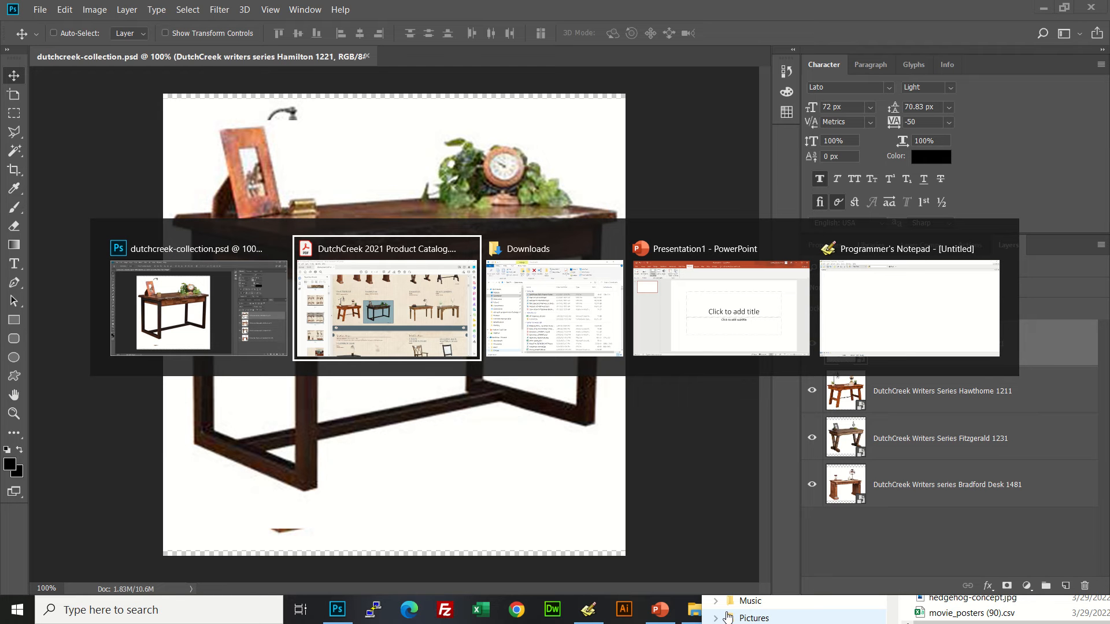
key(alt+Tab)
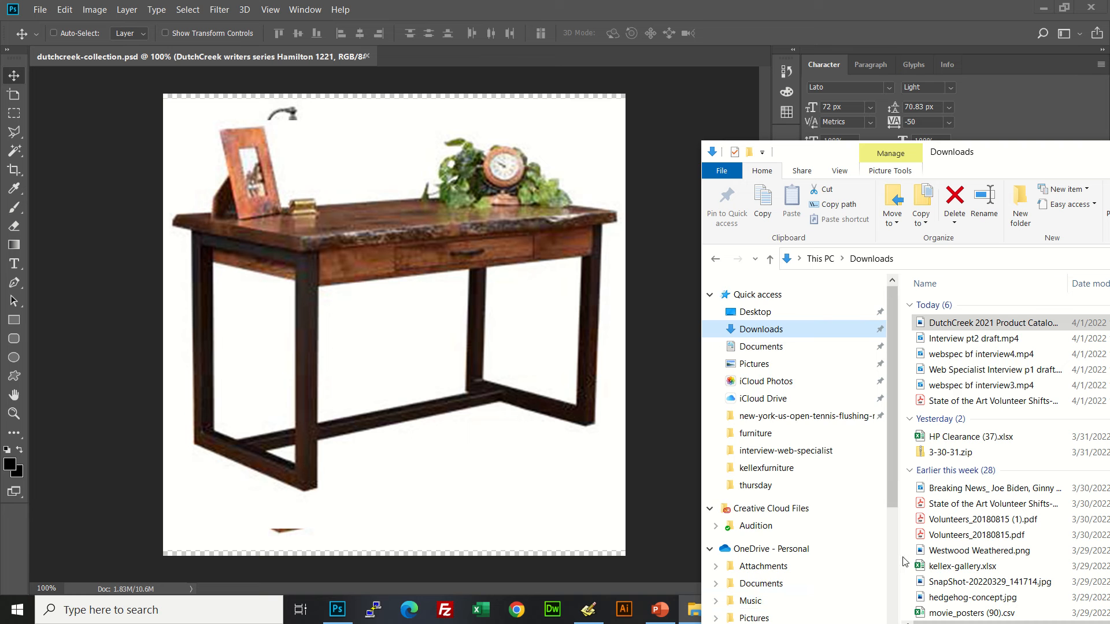
scroll(786, 533, down, 2)
scroll(787, 533, down, 1)
scroll(785, 536, up, 1)
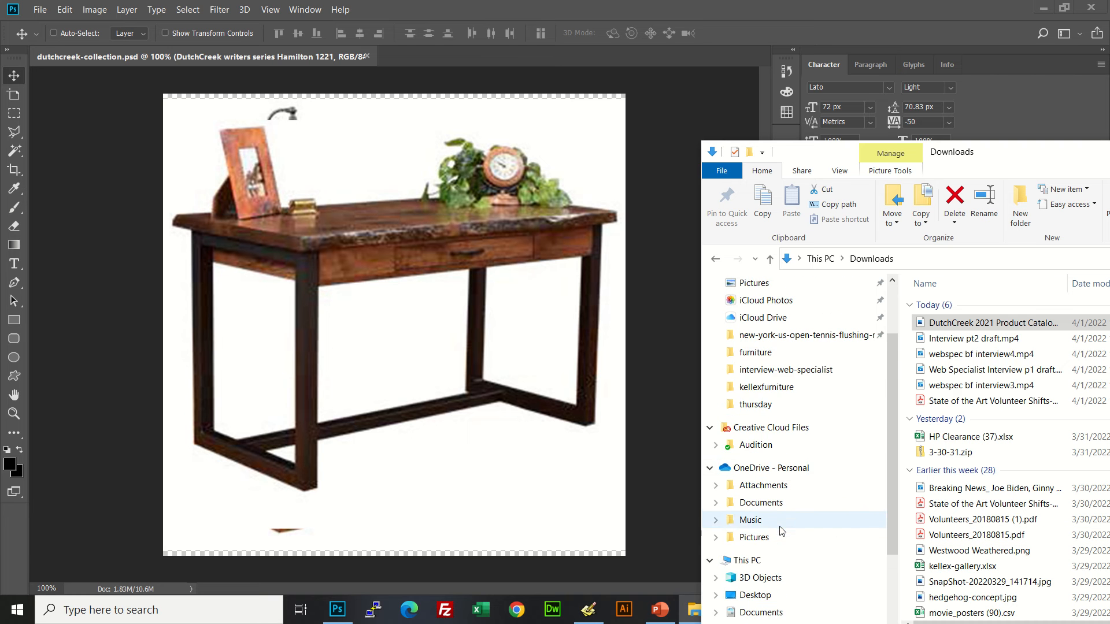
scroll(784, 528, down, 2)
scroll(783, 523, up, 1)
scroll(786, 492, up, 3)
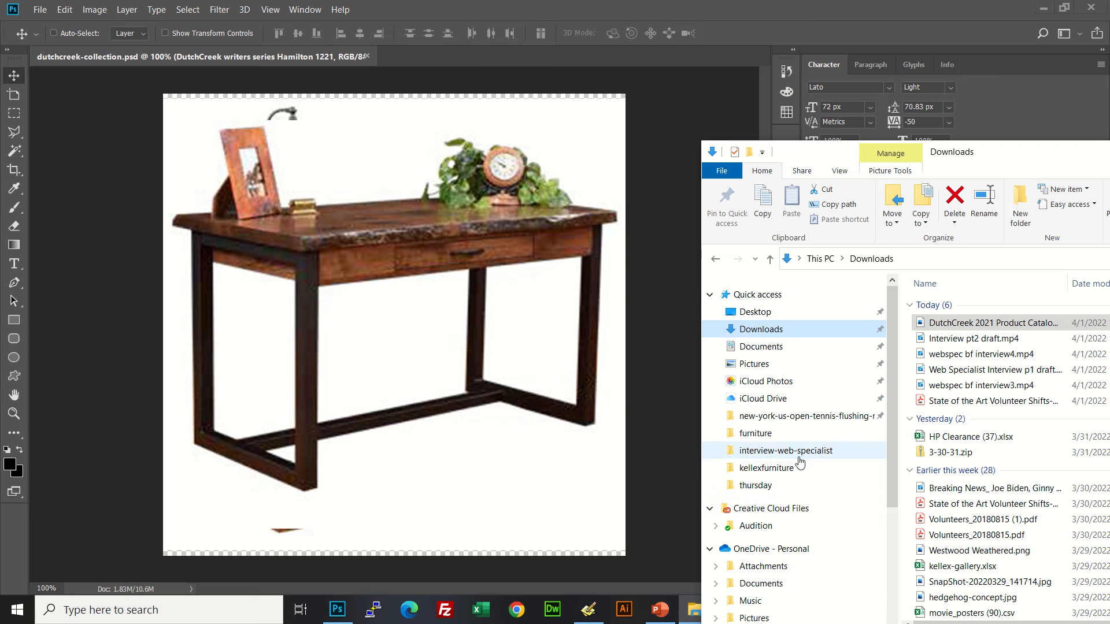
scroll(792, 347, down, 3)
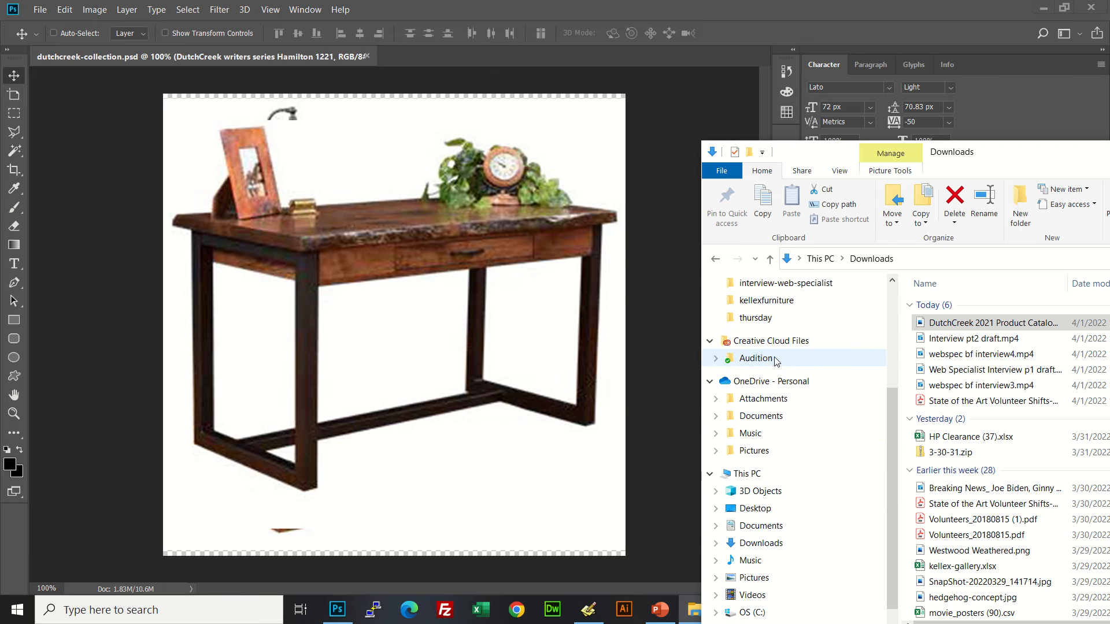
scroll(780, 364, down, 1)
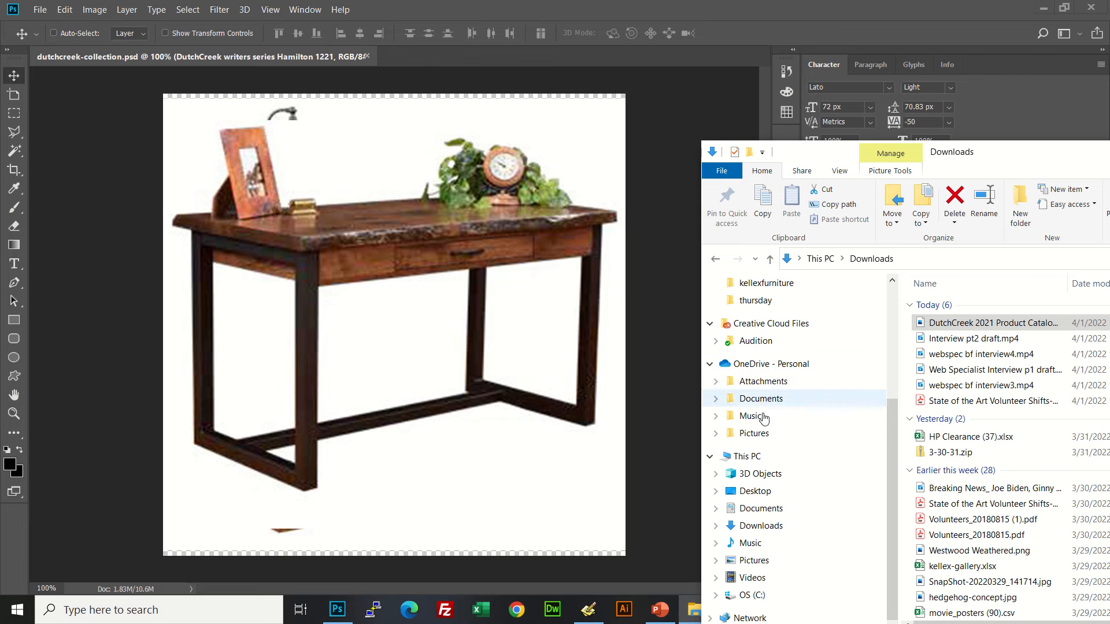
click(765, 301)
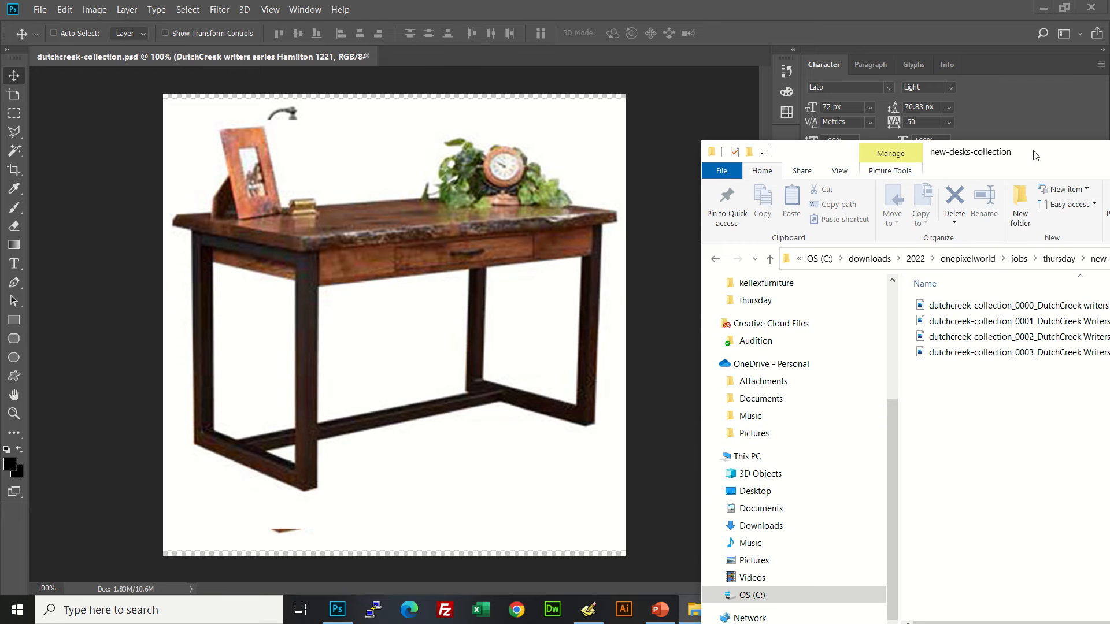
Step: Bring the new-desks-collection window fully into view and copy the folder's full path
drag(1034, 153, 569, 124)
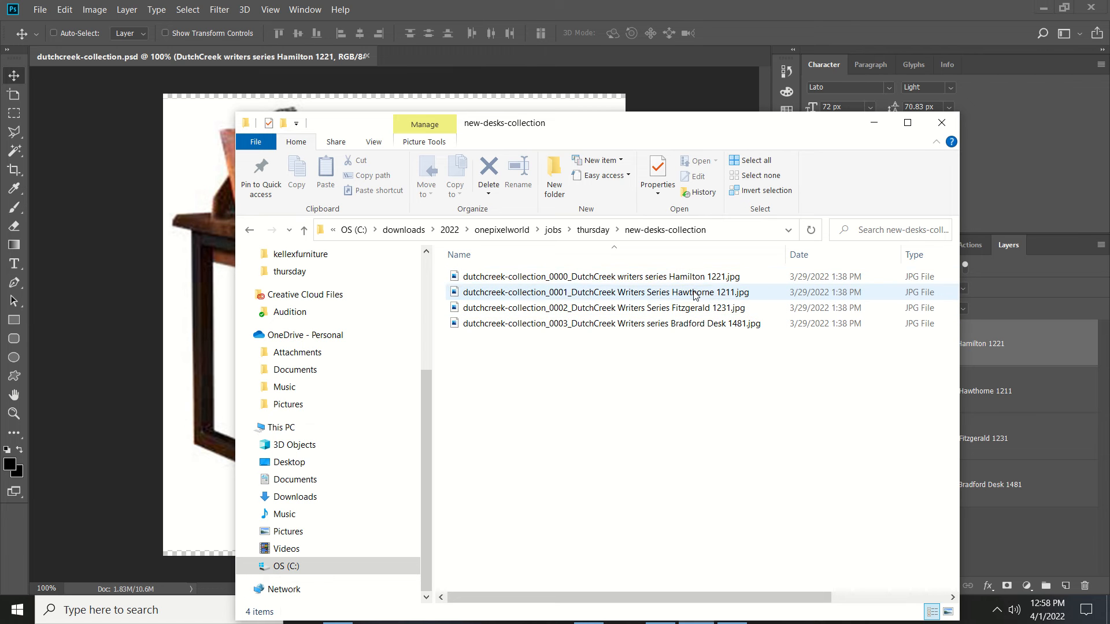
drag(737, 124, 776, 151)
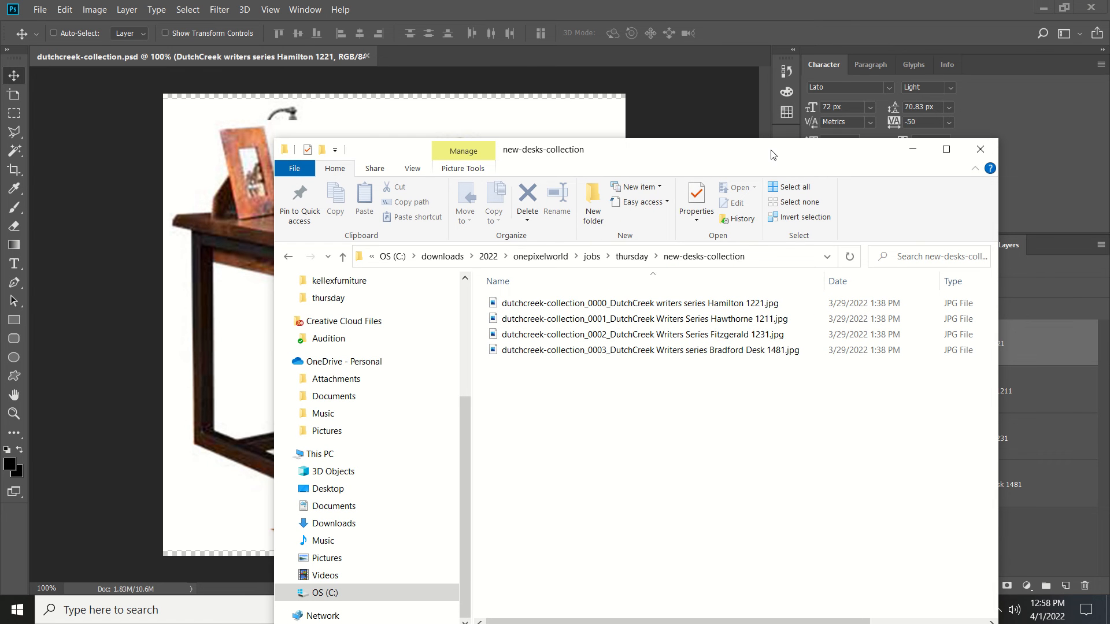
click(666, 257)
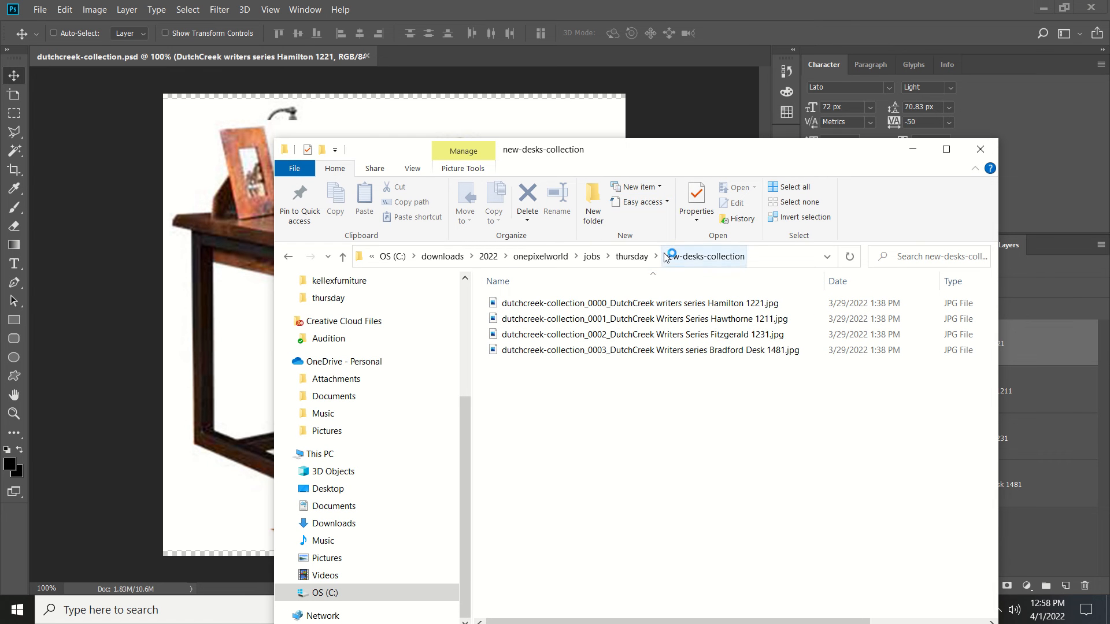
key(alt+Tab)
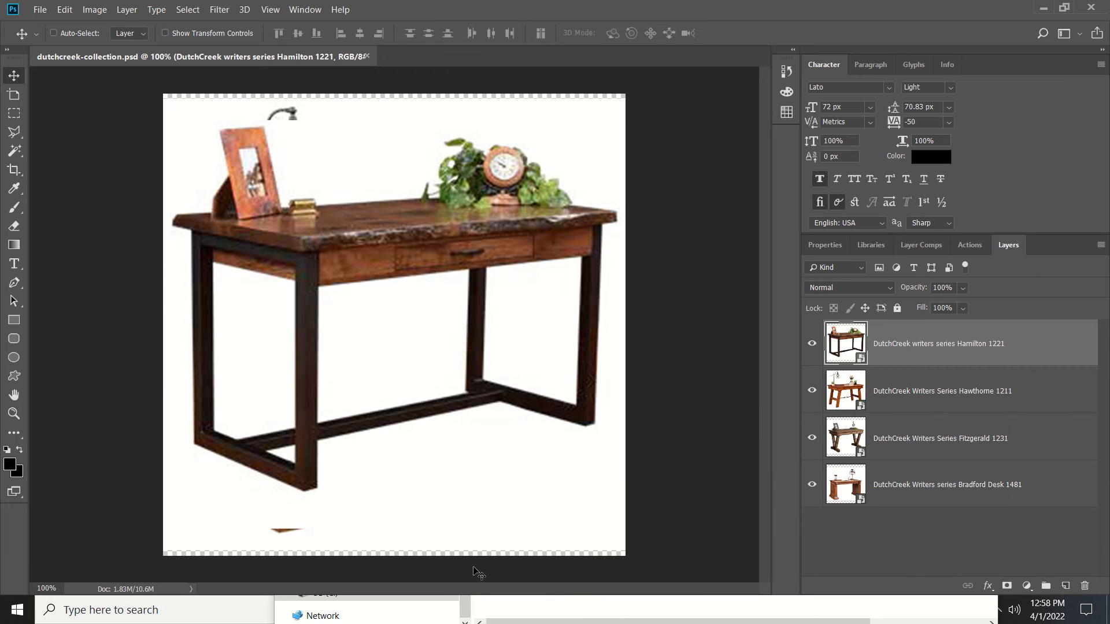
click(444, 596)
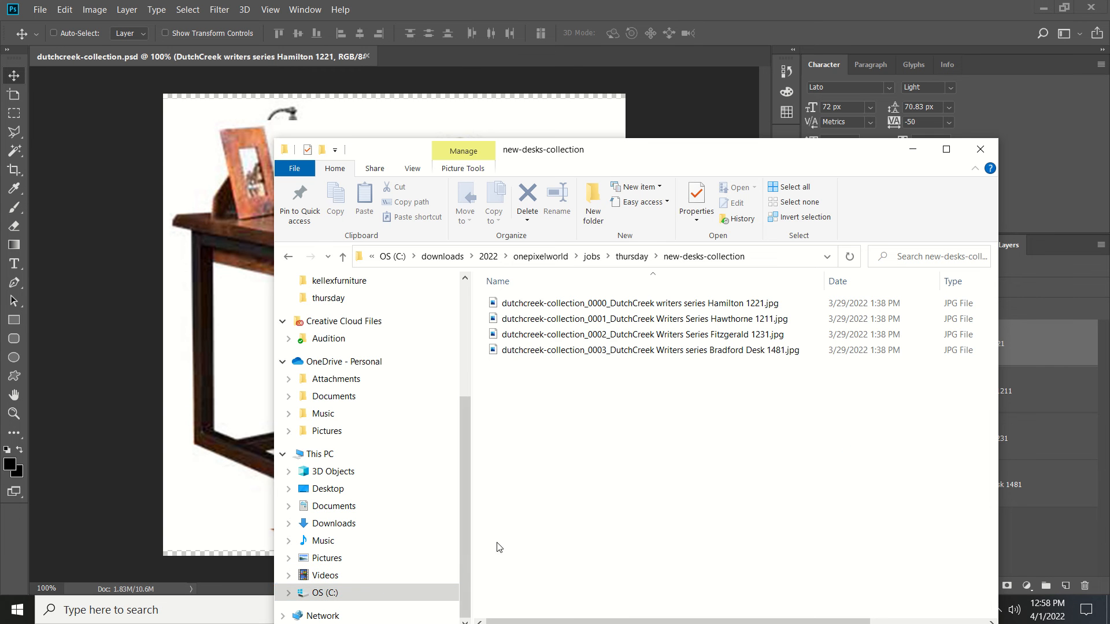
drag(792, 151, 708, 103)
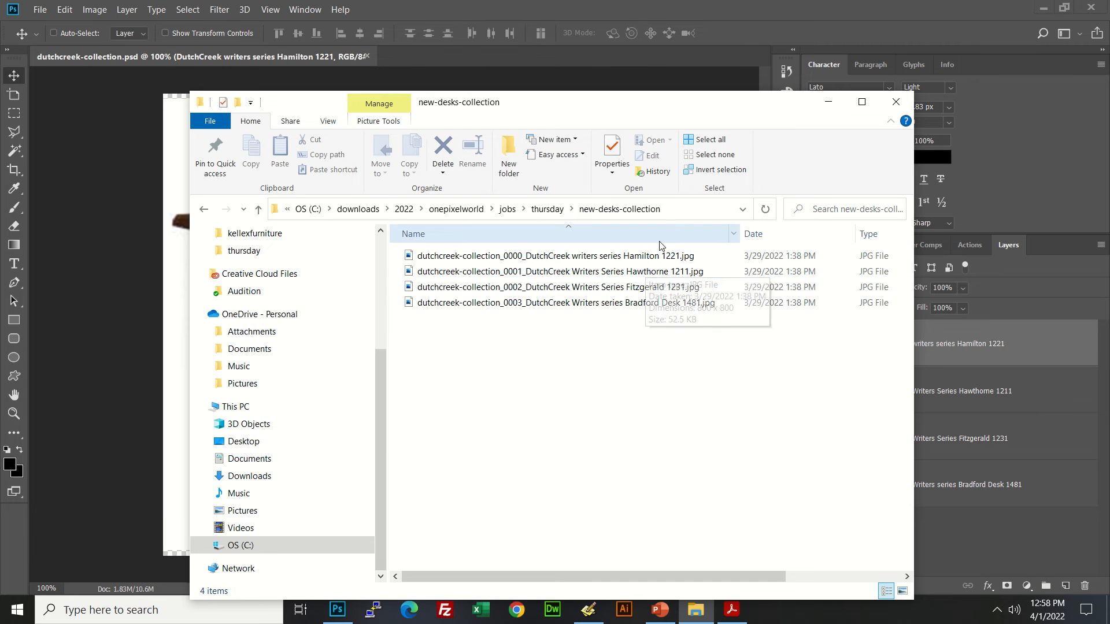
click(685, 212)
key(ctrl+c)
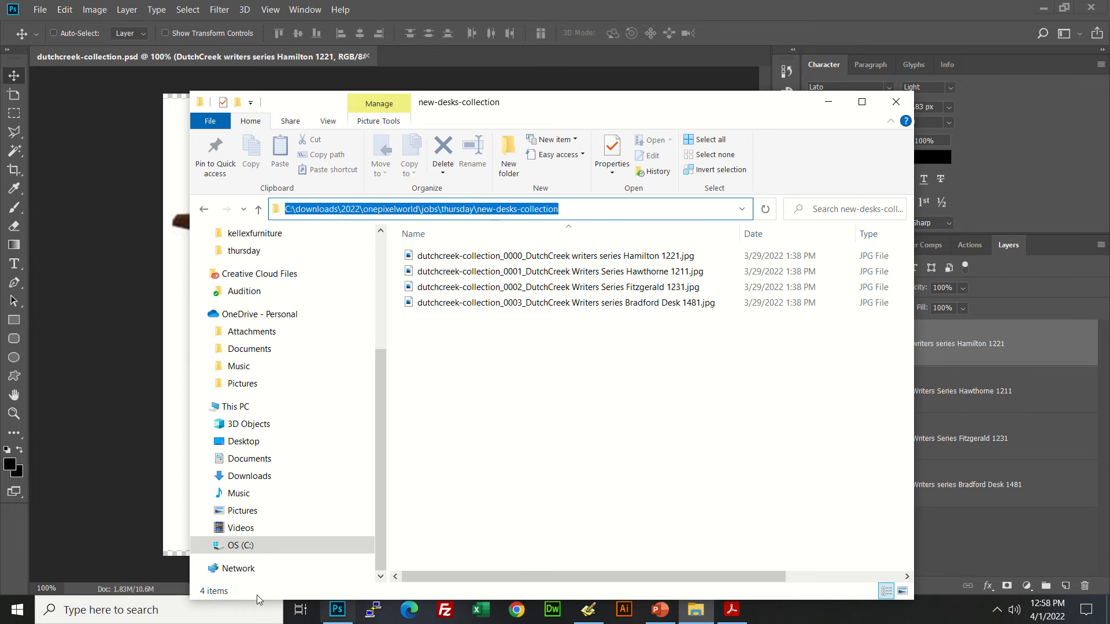
Step: Open a maximized Command Prompt and change the directory to C:\downloads\2022\onepixelworld\jobs\thursday\new-desks-collection
click(189, 614)
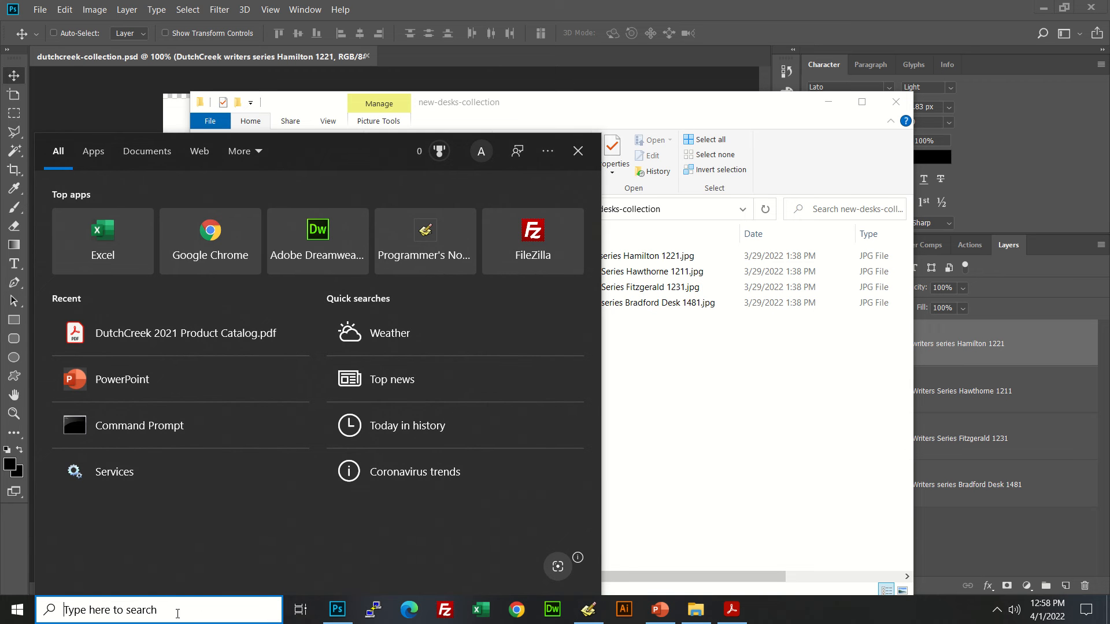
click(140, 433)
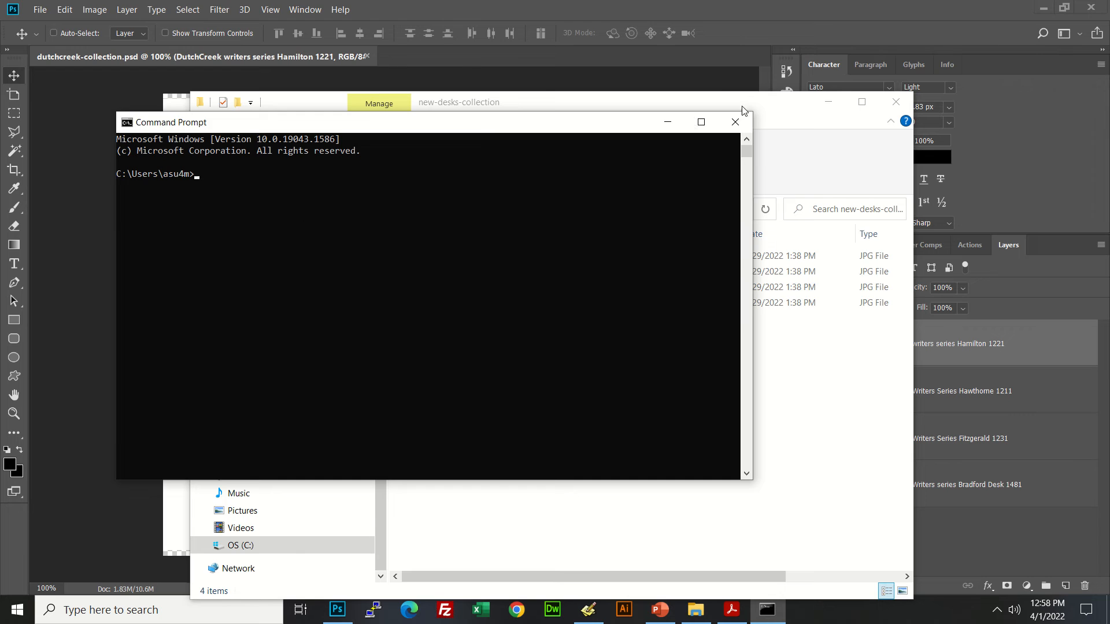
click(701, 122)
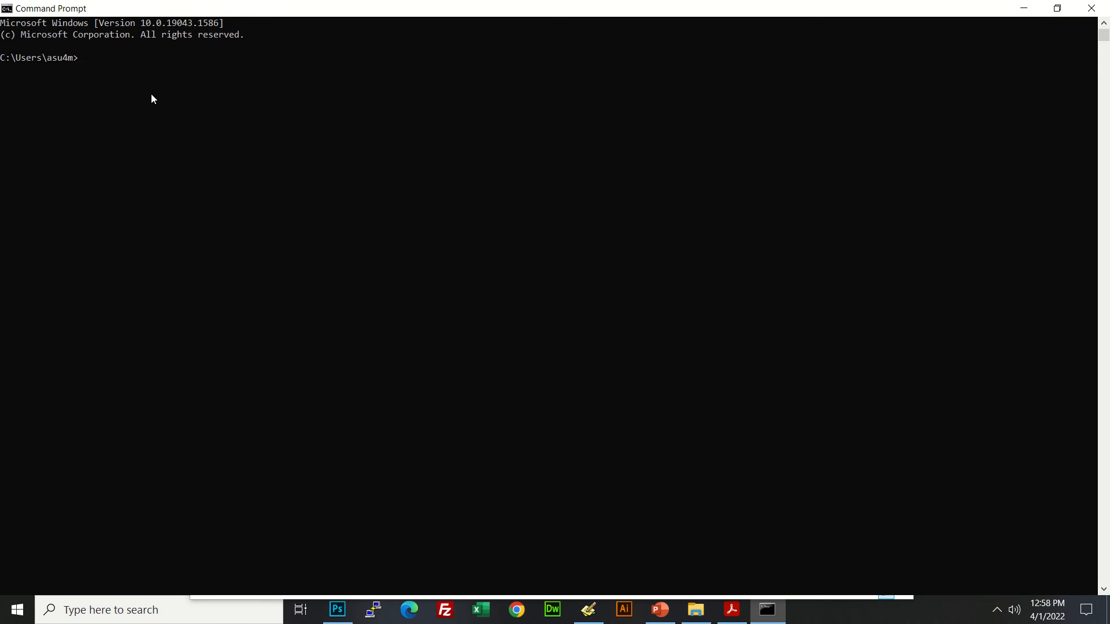
text(cd)
key(ctrl+v)
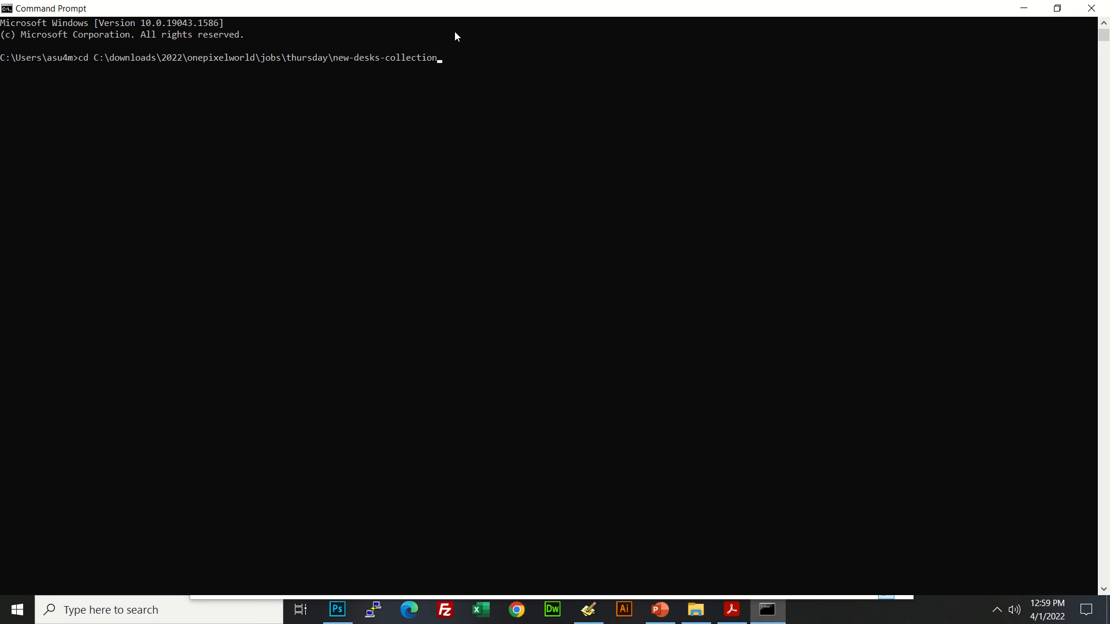
key(Return)
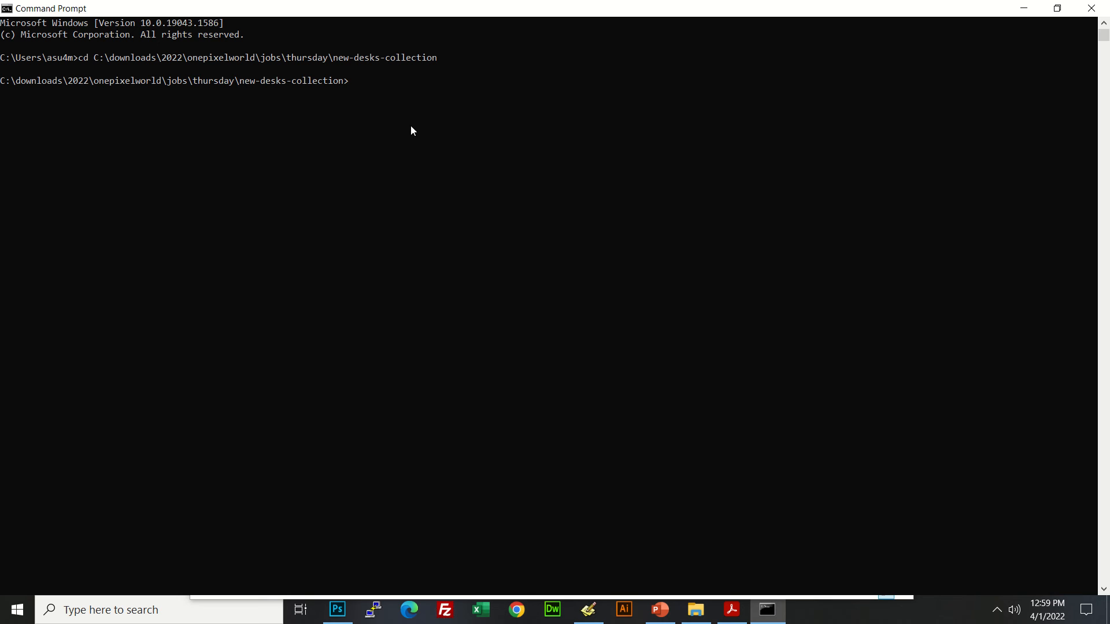
Step: List the bare file names of the current folder with dir /b and copy the four listed JPEG names
text(dir /b)
key(Return)
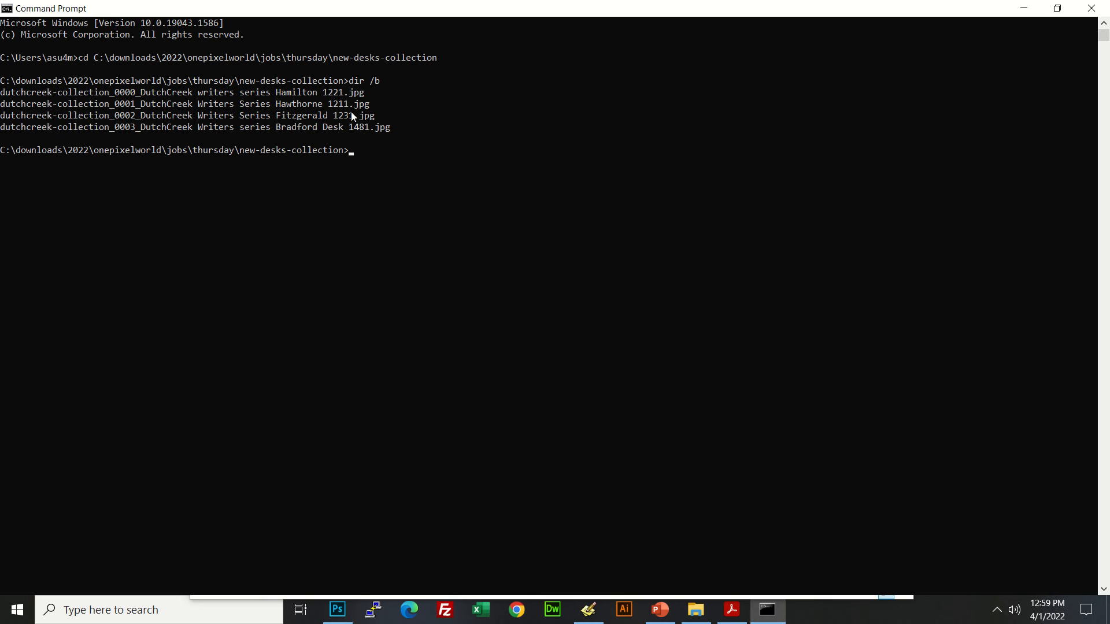
drag(422, 138, 2, 121)
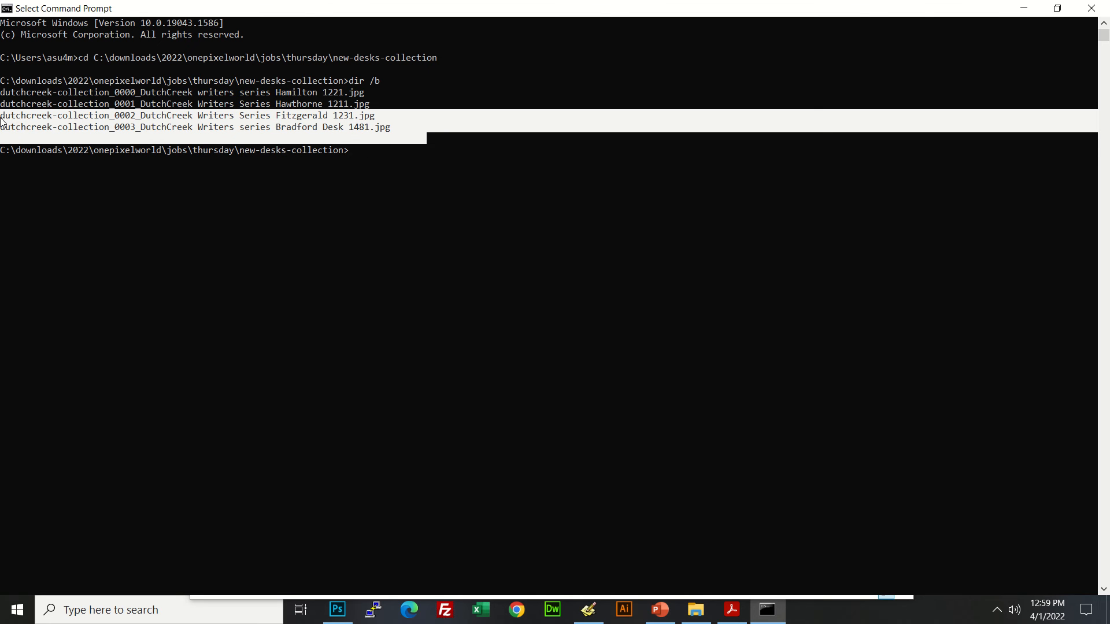
drag(1, 122, 2, 96)
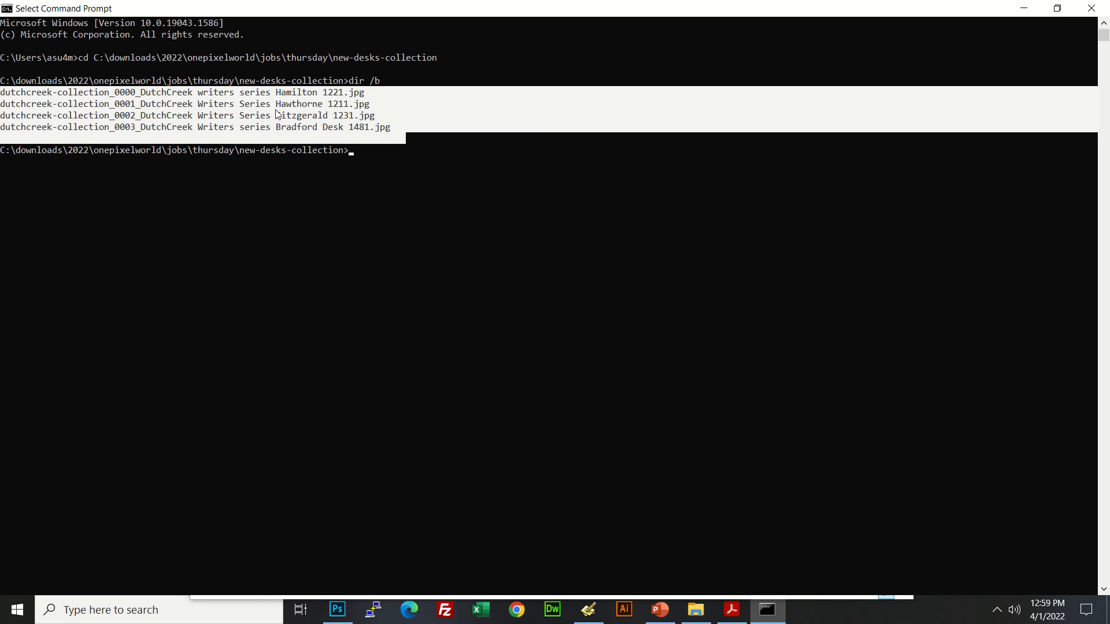
key(ctrl+c)
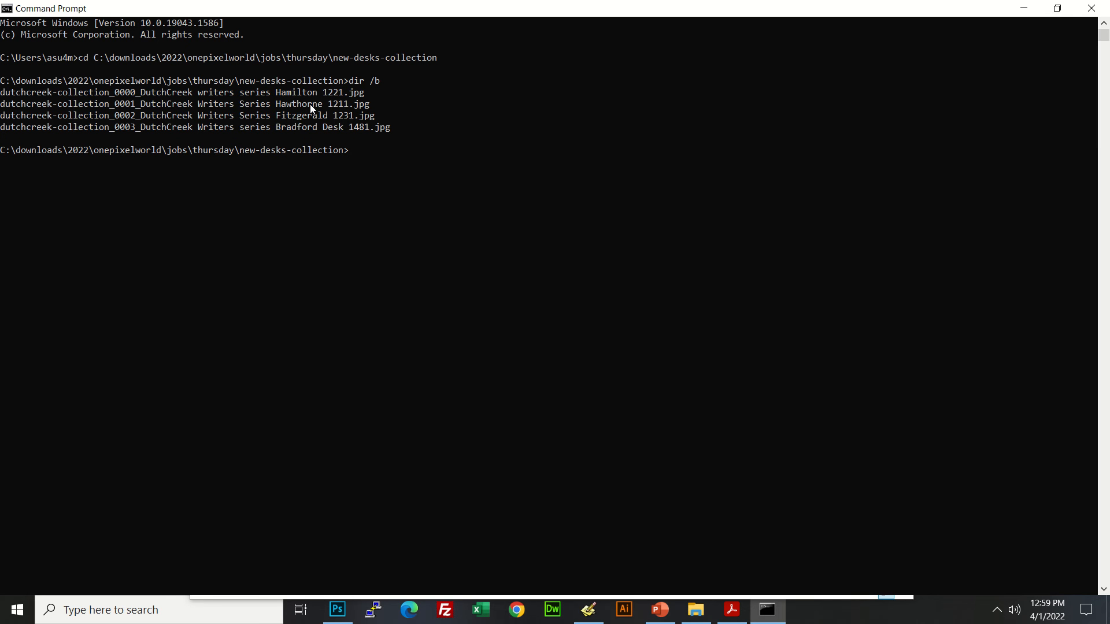
Step: Switch to Programmer's Notepad, paste the file names below an empty first line and select the pasted list
key(alt+Tab)
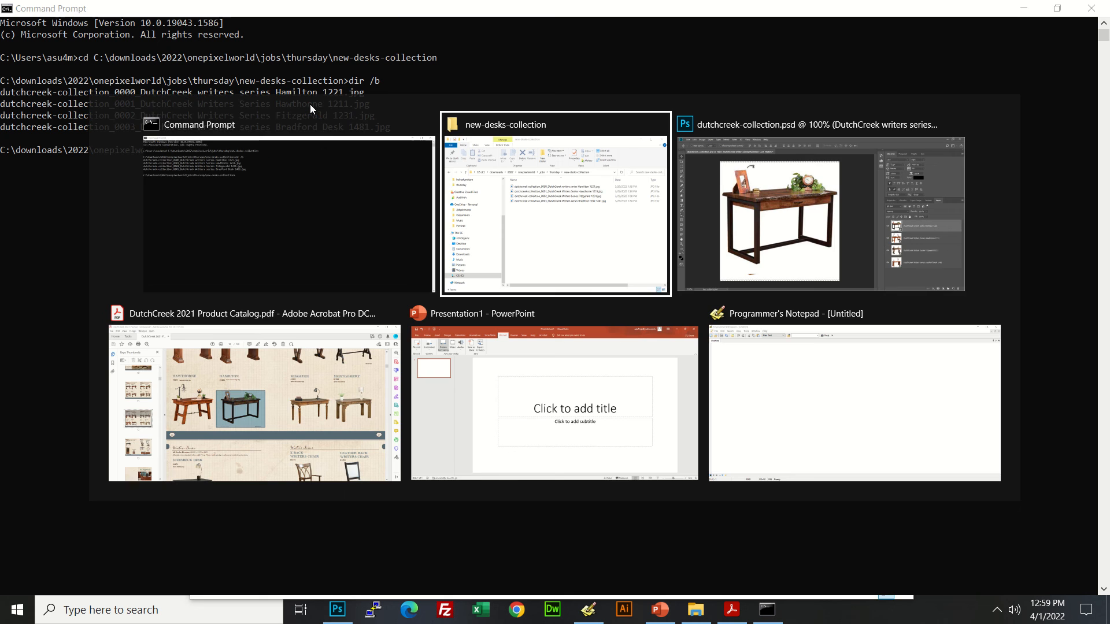
click(759, 351)
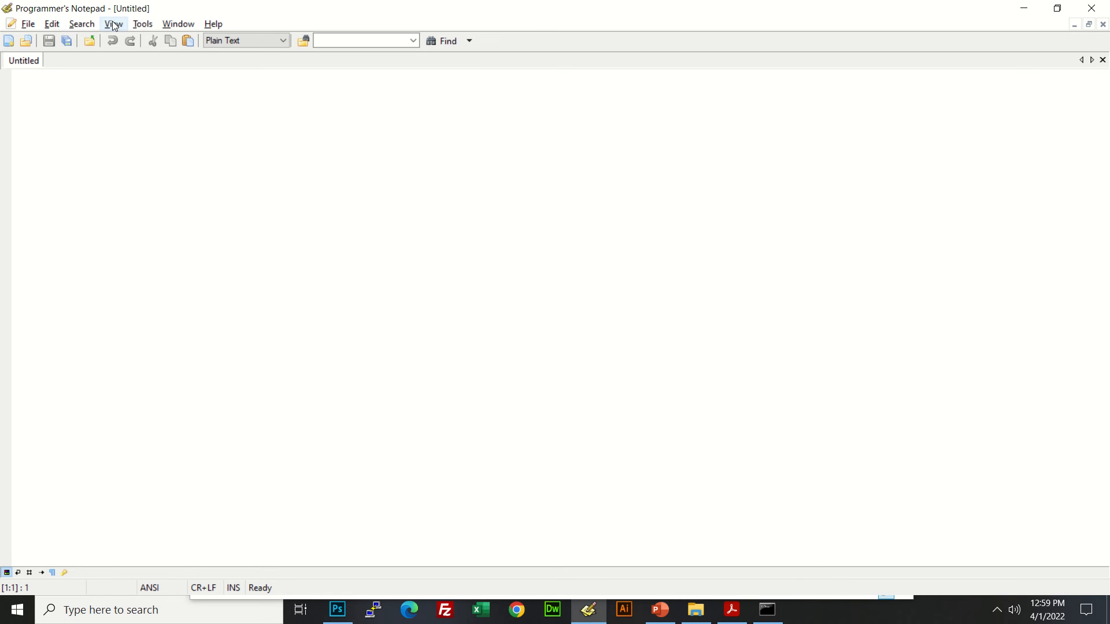
key(Return)
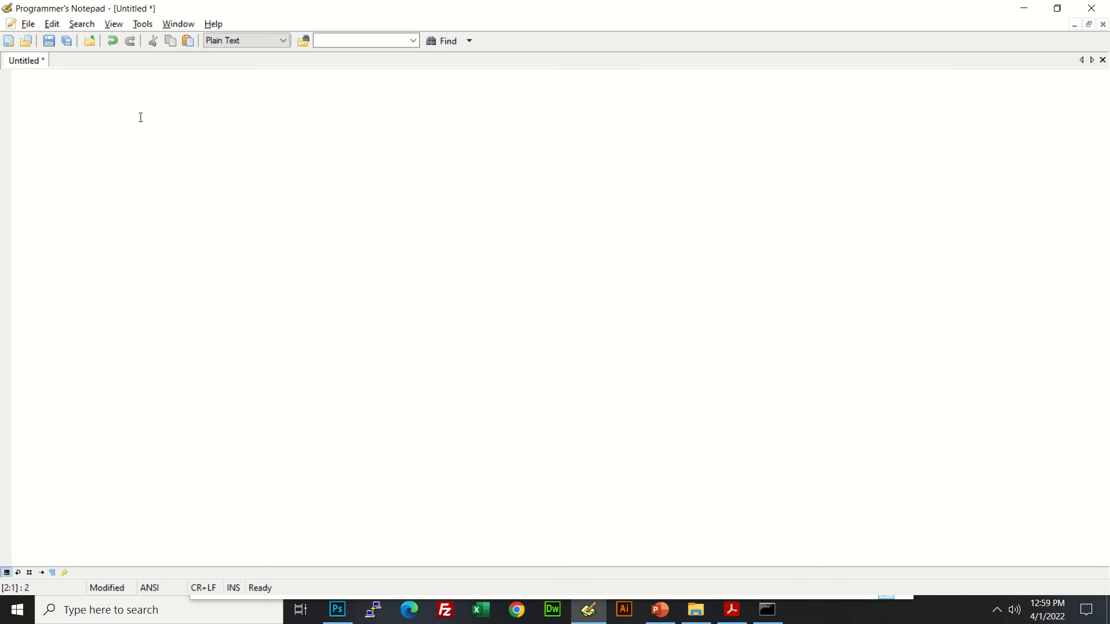
key(ctrl+v)
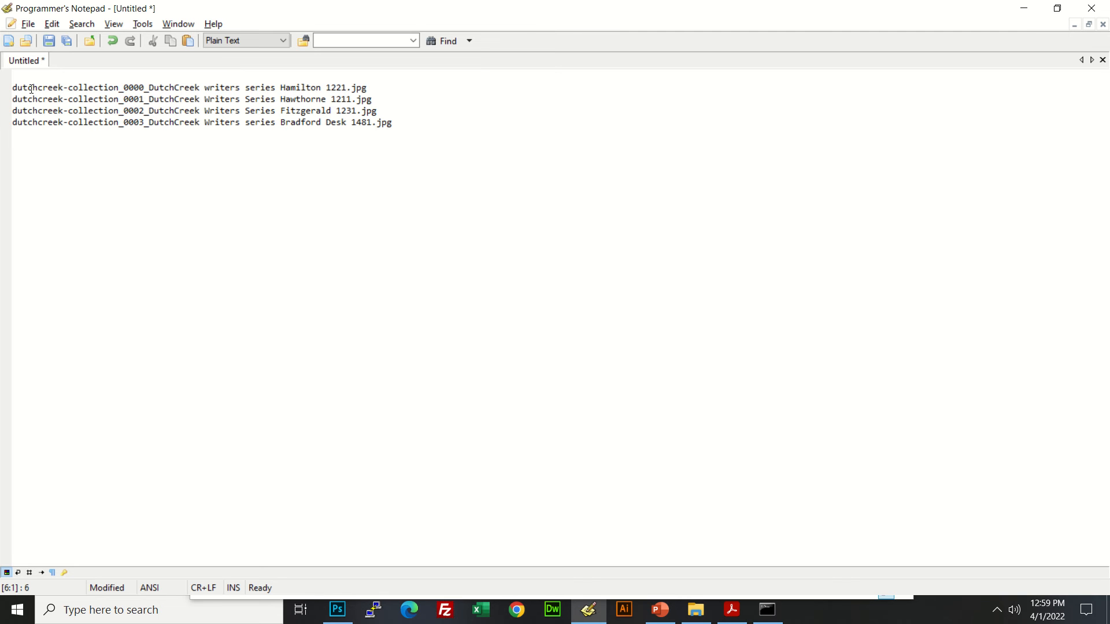
drag(12, 88, 409, 134)
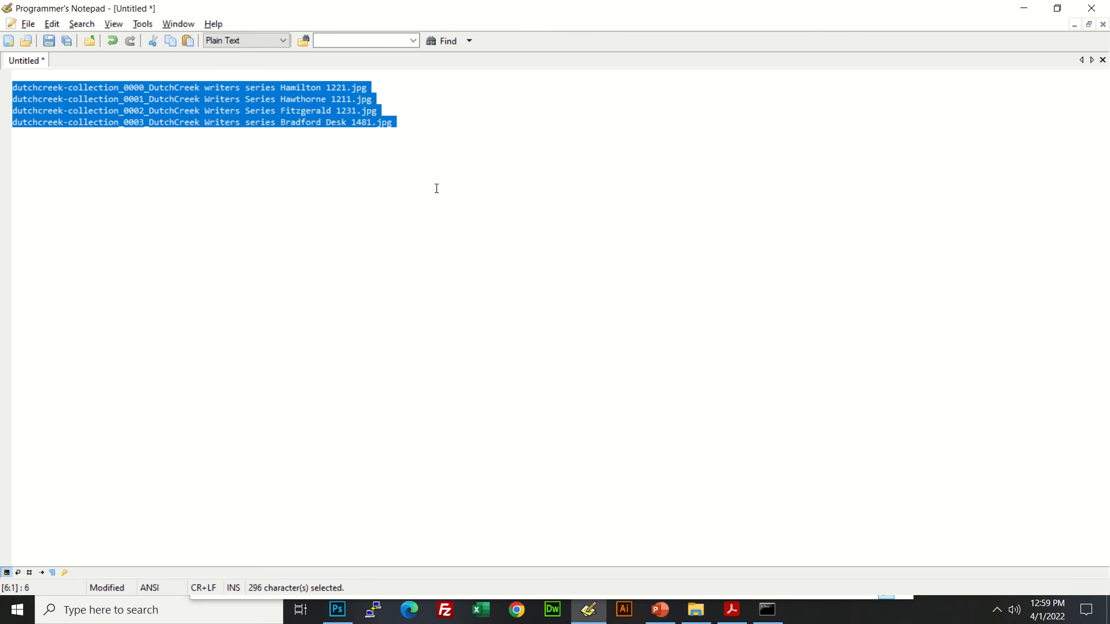
Step: Switch to Excel, open data-template.xlsx from the thursday folder and go to Sheet1
key(alt+Tab)
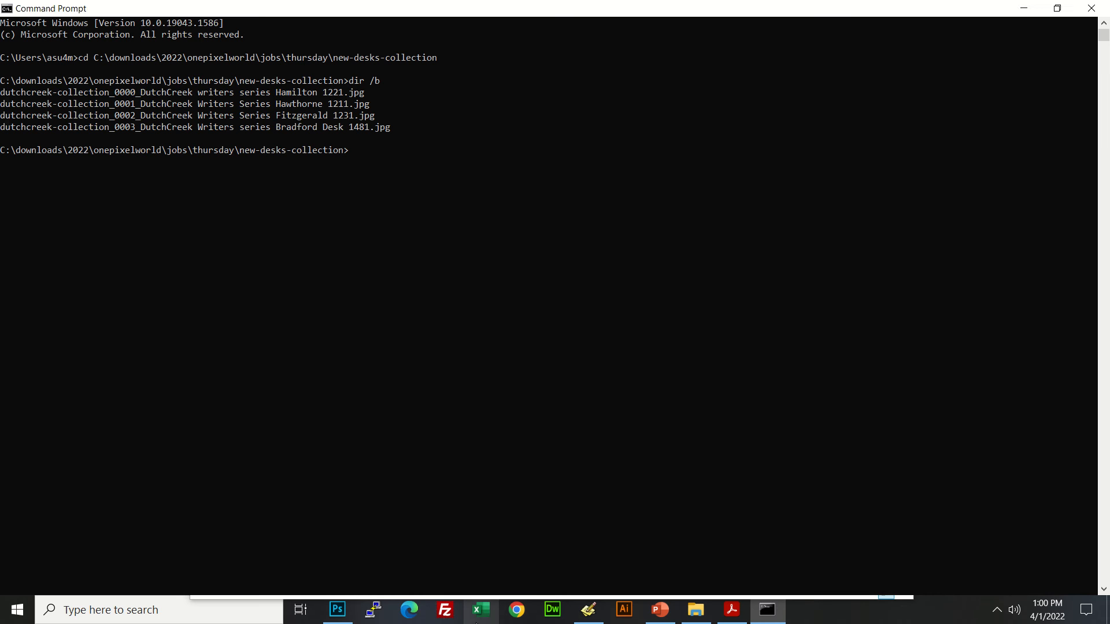
click(484, 613)
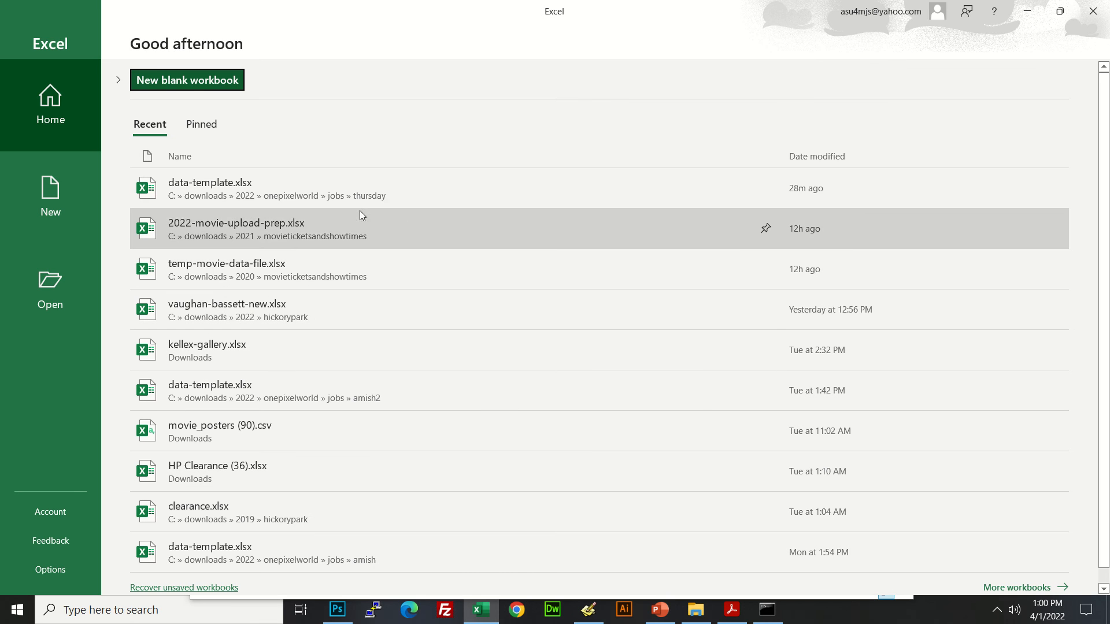
click(334, 184)
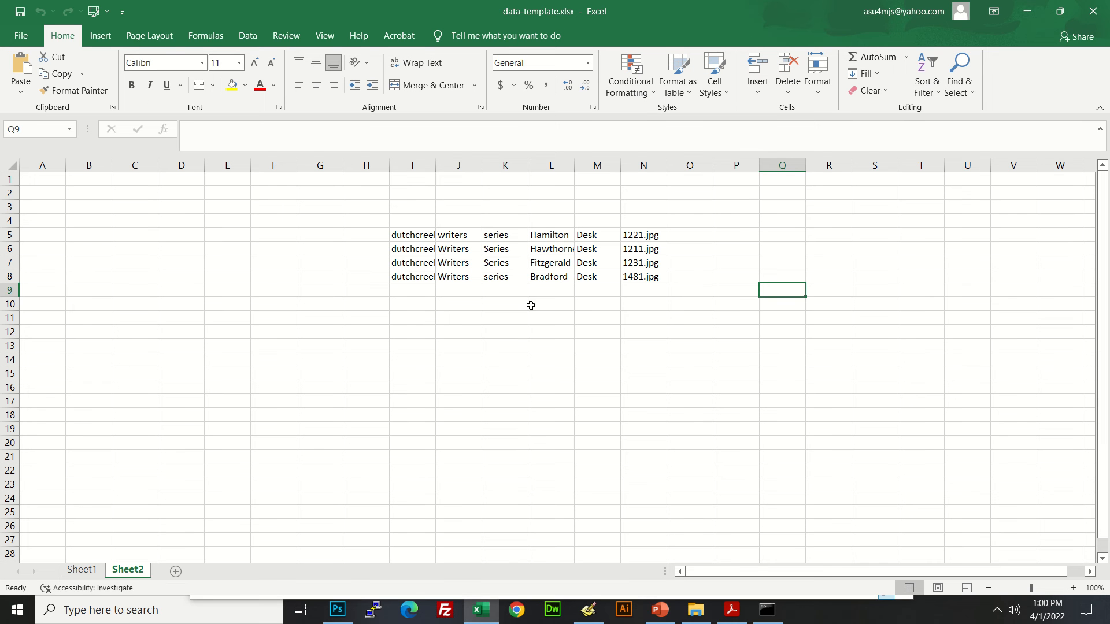
click(81, 570)
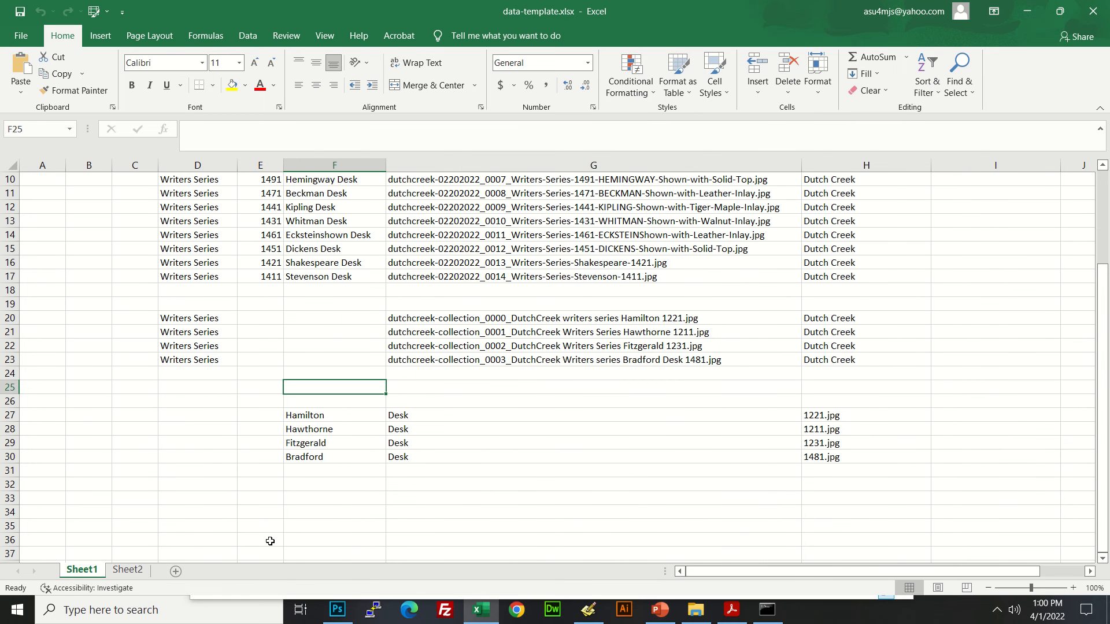
Step: Clear the cells D26:H32 and paste the copied file names into the IMAGE_ID column starting at G26
drag(204, 405, 903, 489)
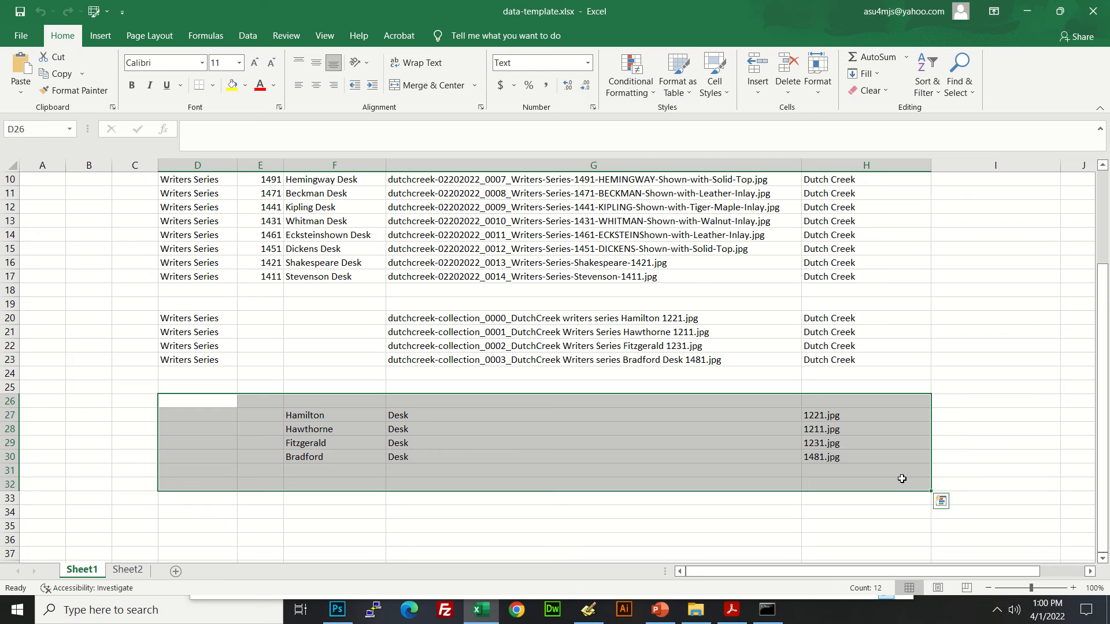
key(Delete)
key(Right)
key(Right)
key(Right)
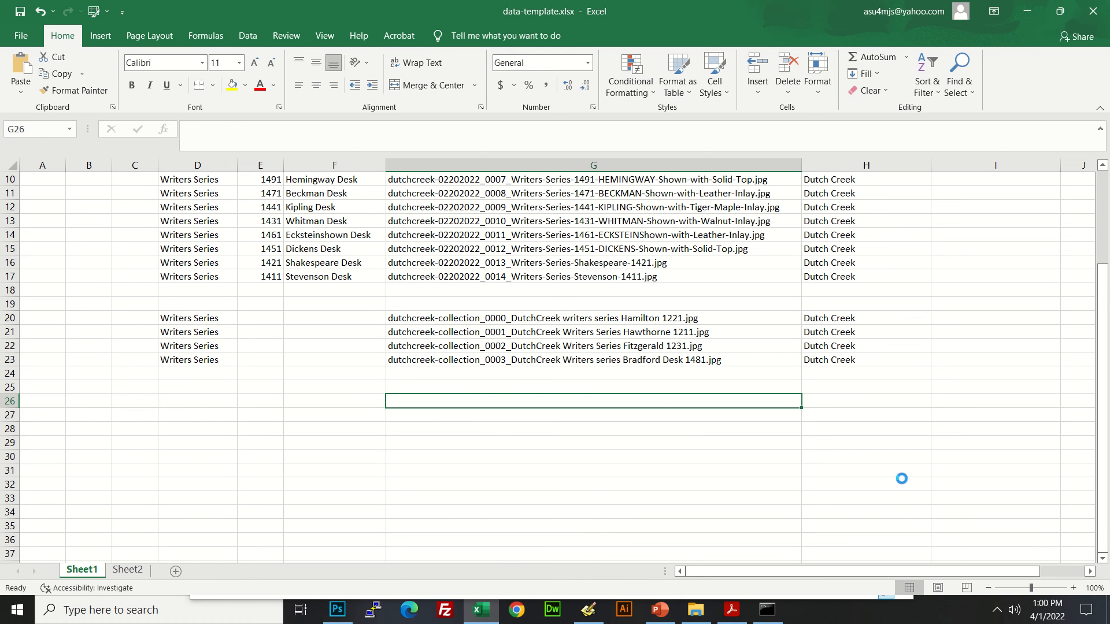
key(ctrl+v)
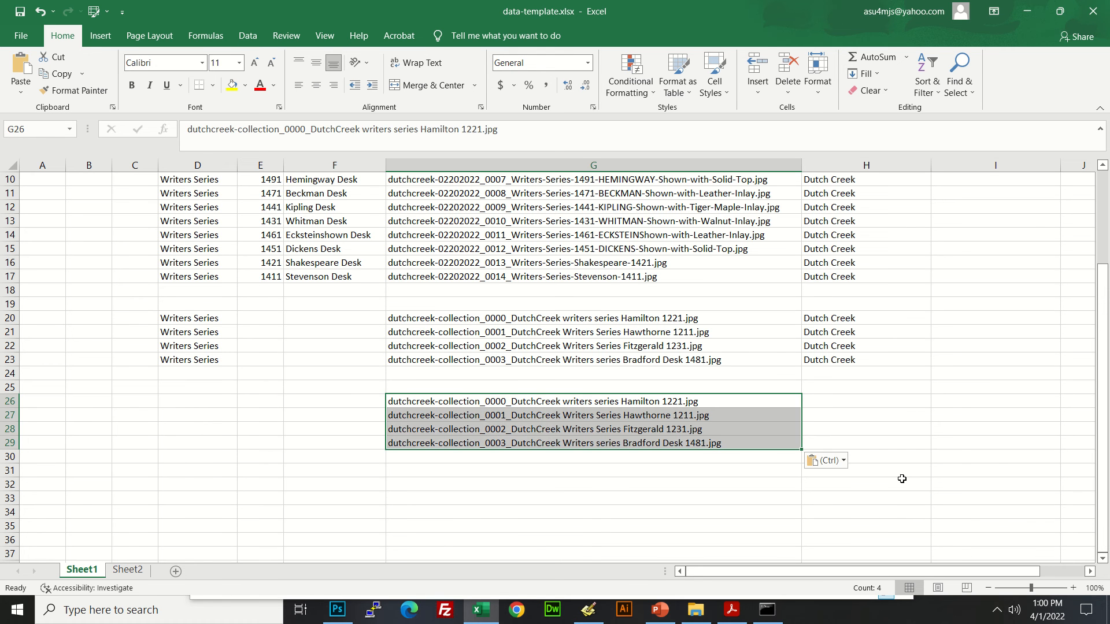
click(769, 612)
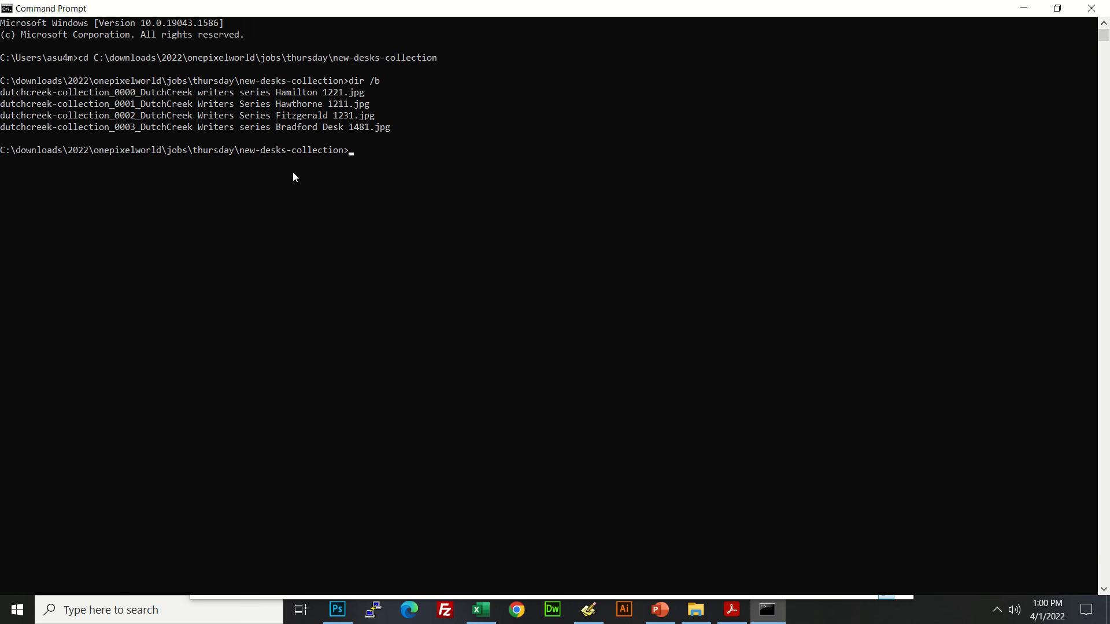
key(alt+Tab)
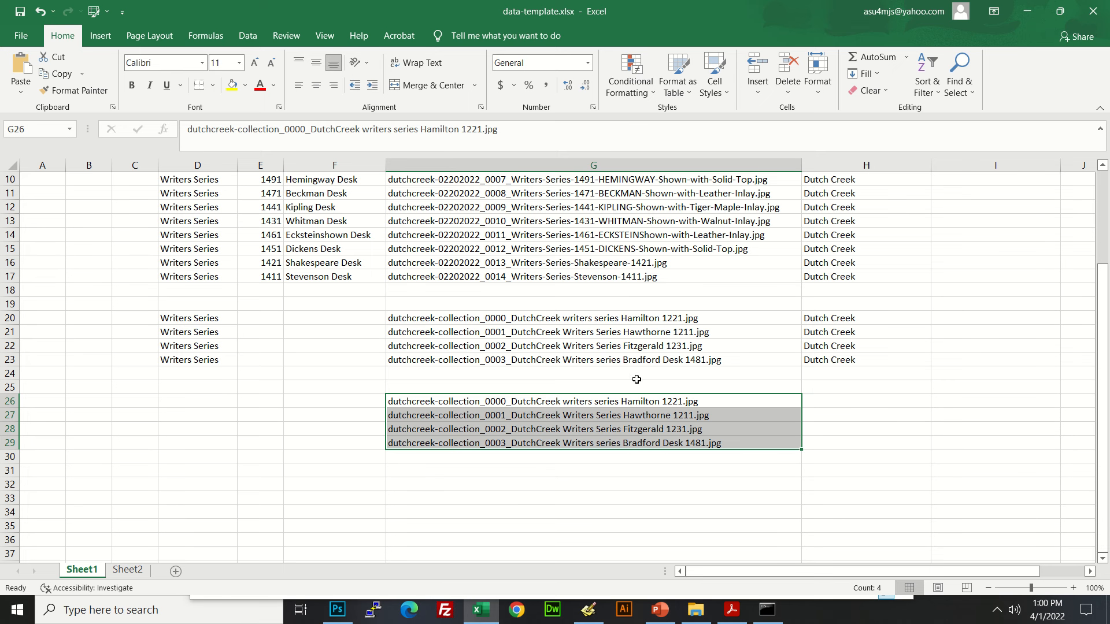
Step: Copy the manufacturer Dutch Creek from H23 into H26:H29 beside the pasted file names
click(835, 360)
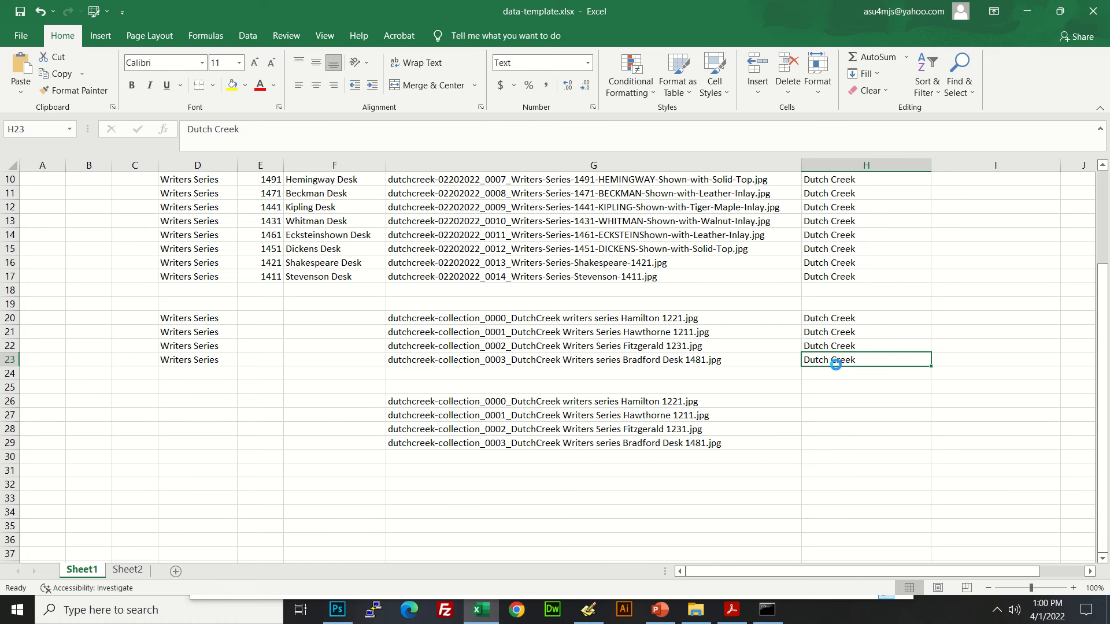
key(ctrl+c)
scroll(810, 346, up, 3)
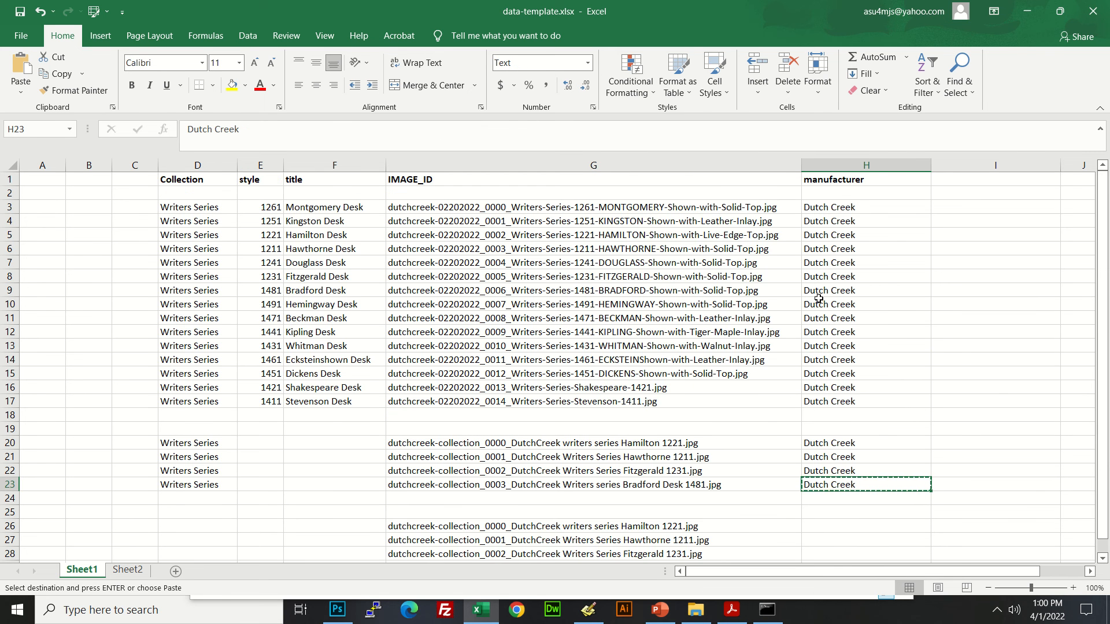
scroll(832, 231, down, 2)
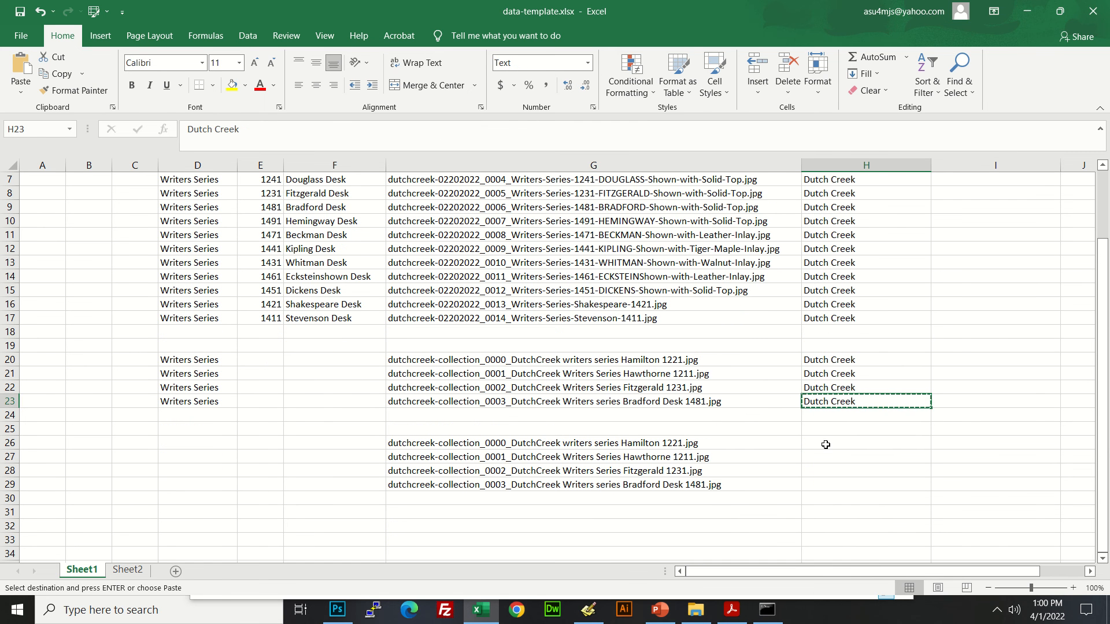
drag(824, 442, 830, 486)
key(ctrl+v)
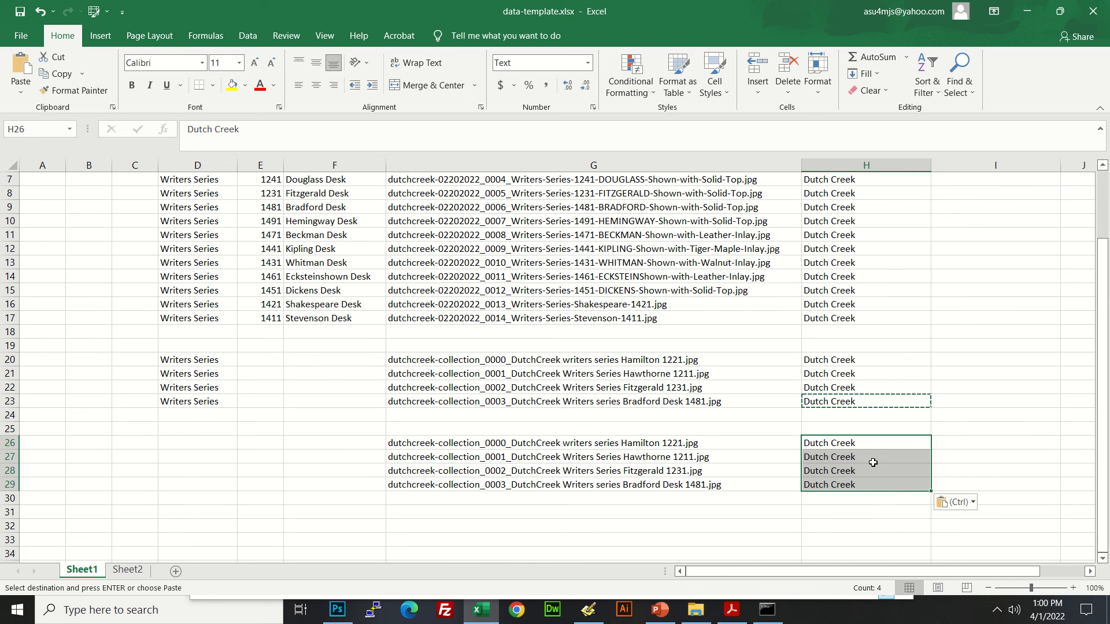
Step: Copy the collection name Writers Series from D23 into D26:D29 and end the copy mode
scroll(333, 375, up, 2)
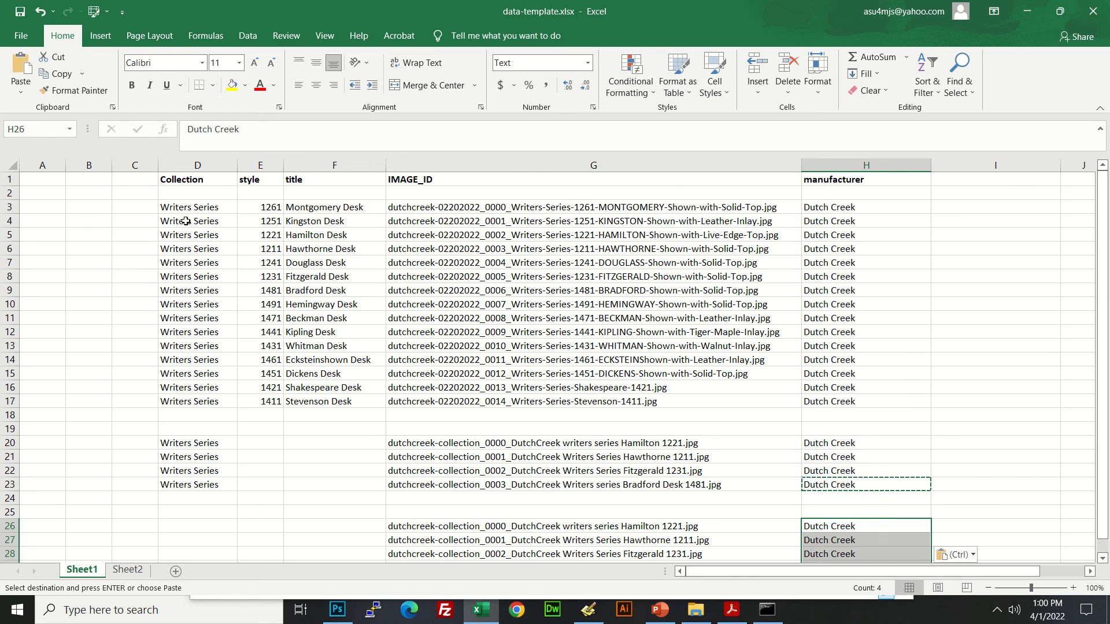
scroll(186, 205, down, 3)
click(198, 359)
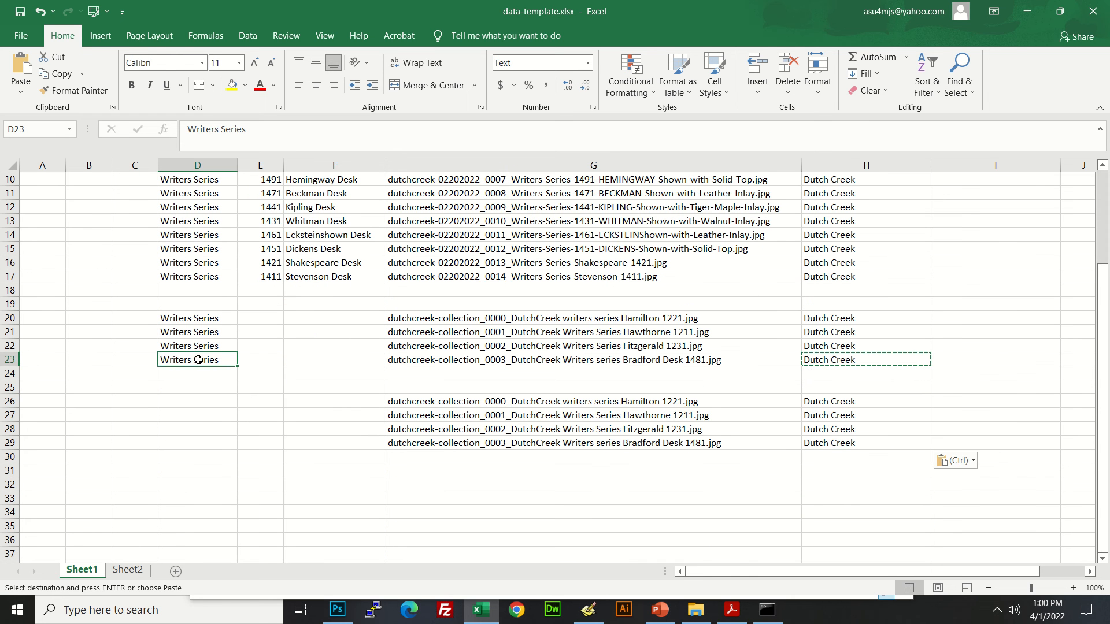
key(ctrl+c)
drag(194, 404, 193, 442)
key(ctrl+v)
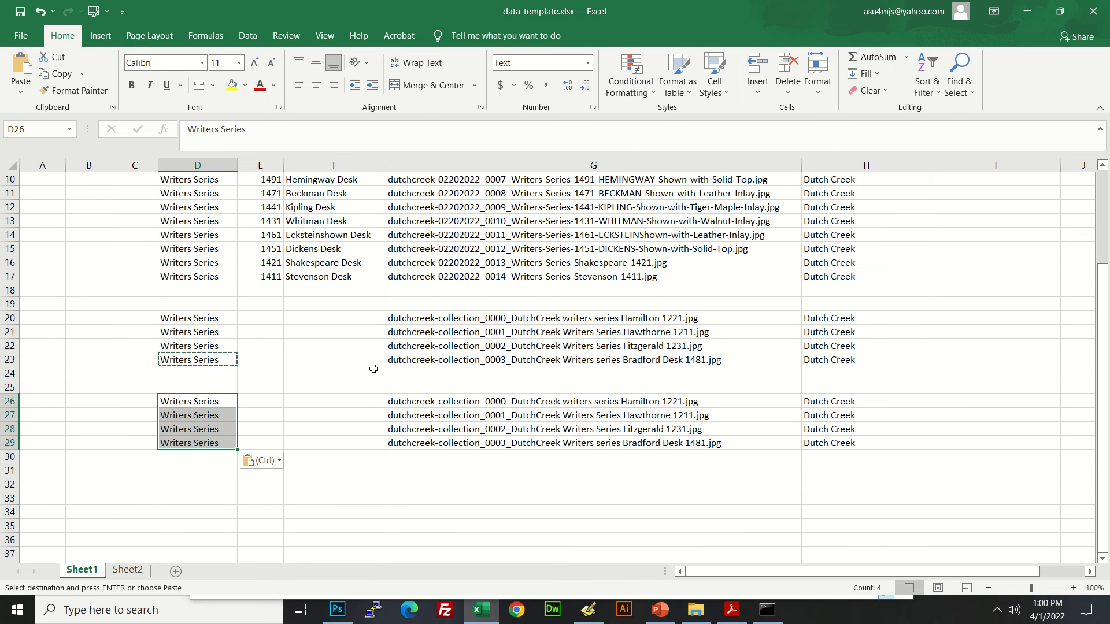
key(Escape)
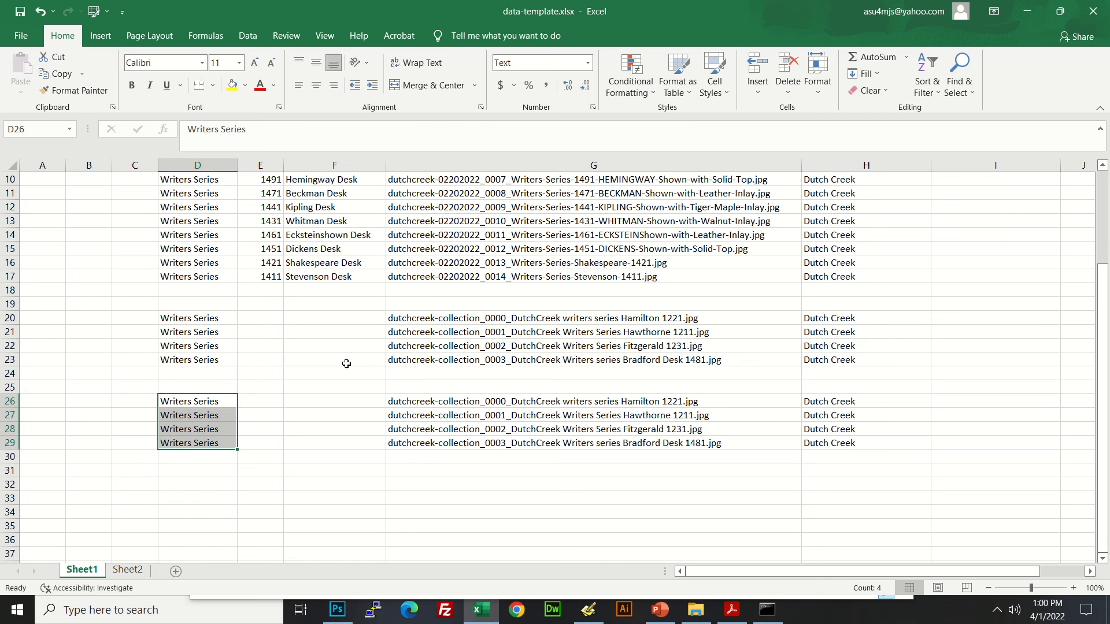
Step: Copy the file names in G26:G29 and paste them over the selected list in Programmer's Notepad, preceded by an extra empty line
drag(585, 401, 579, 443)
key(ctrl+c)
key(alt+Tab)
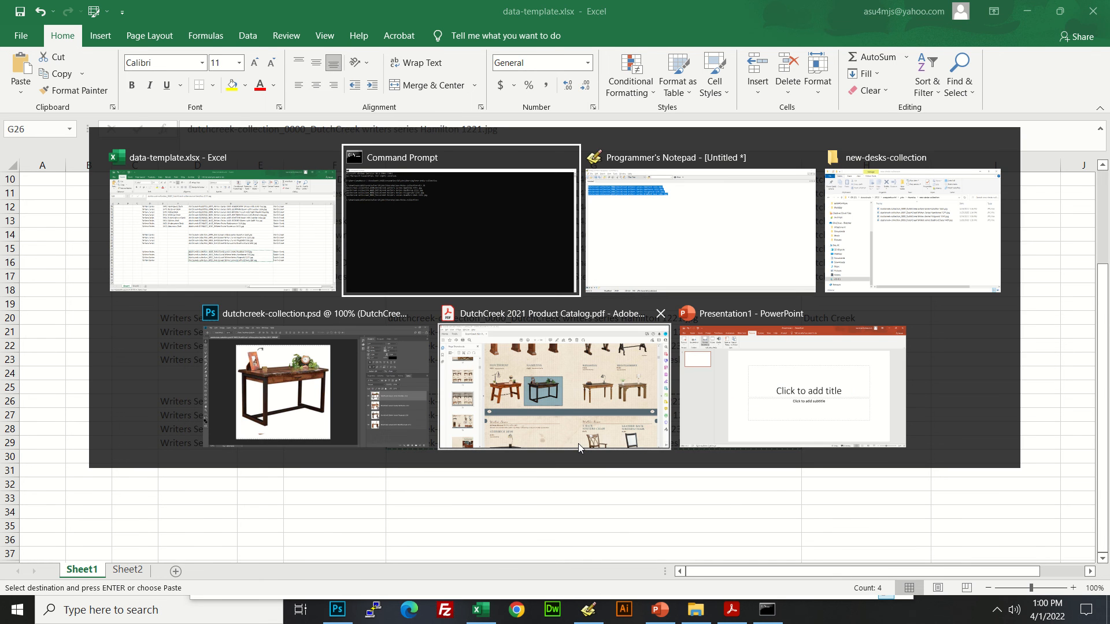
key(alt+Tab)
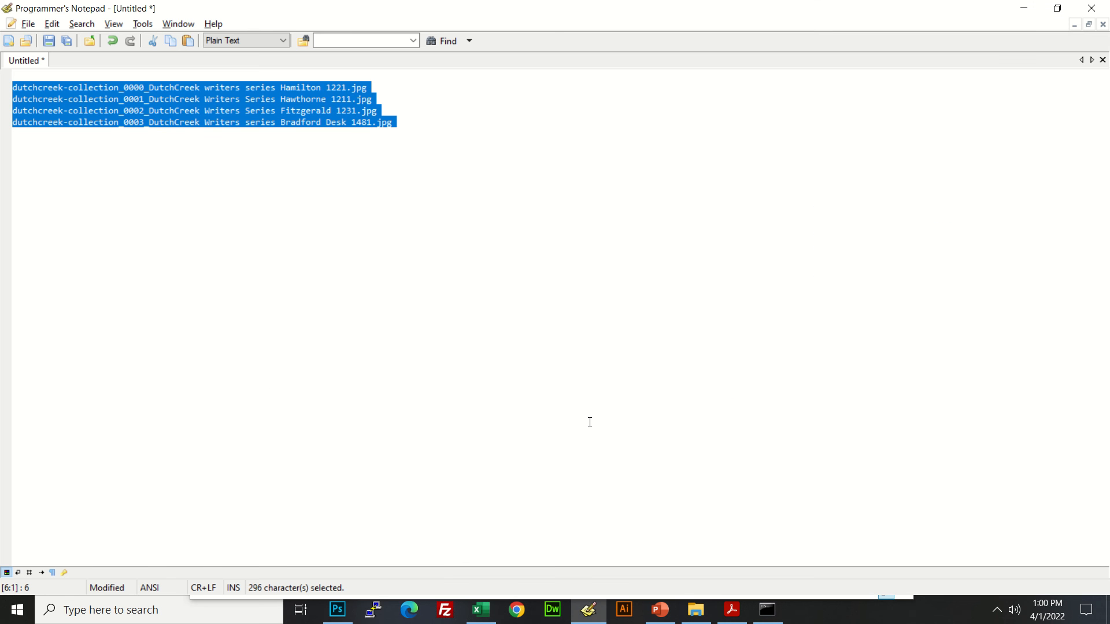
key(Return)
key(ctrl+v)
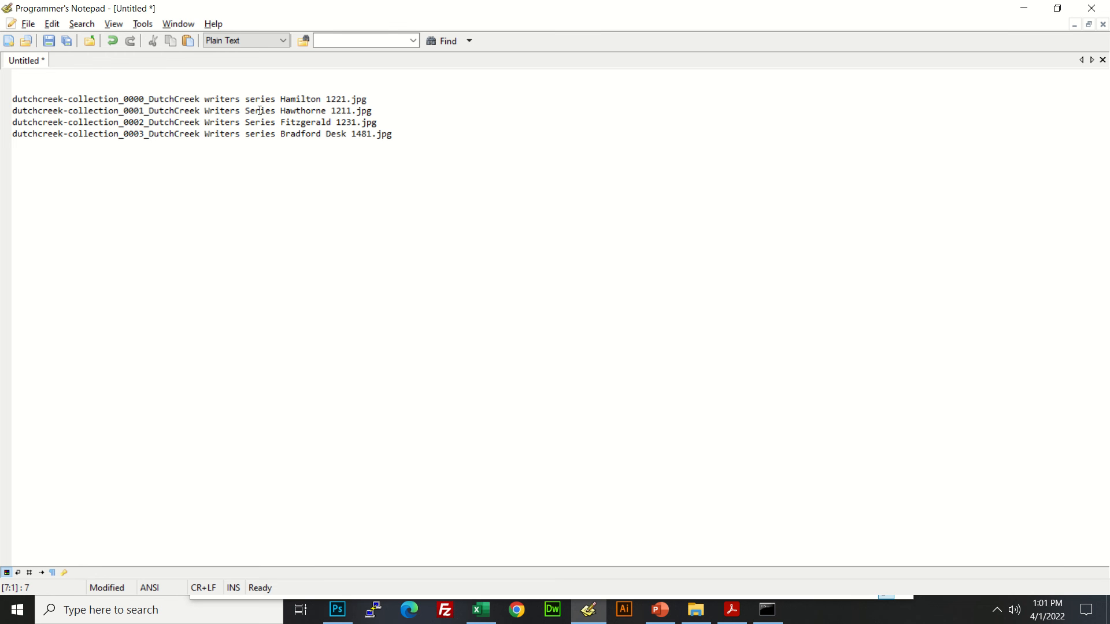
drag(199, 103, 206, 98)
key(ctrl+f)
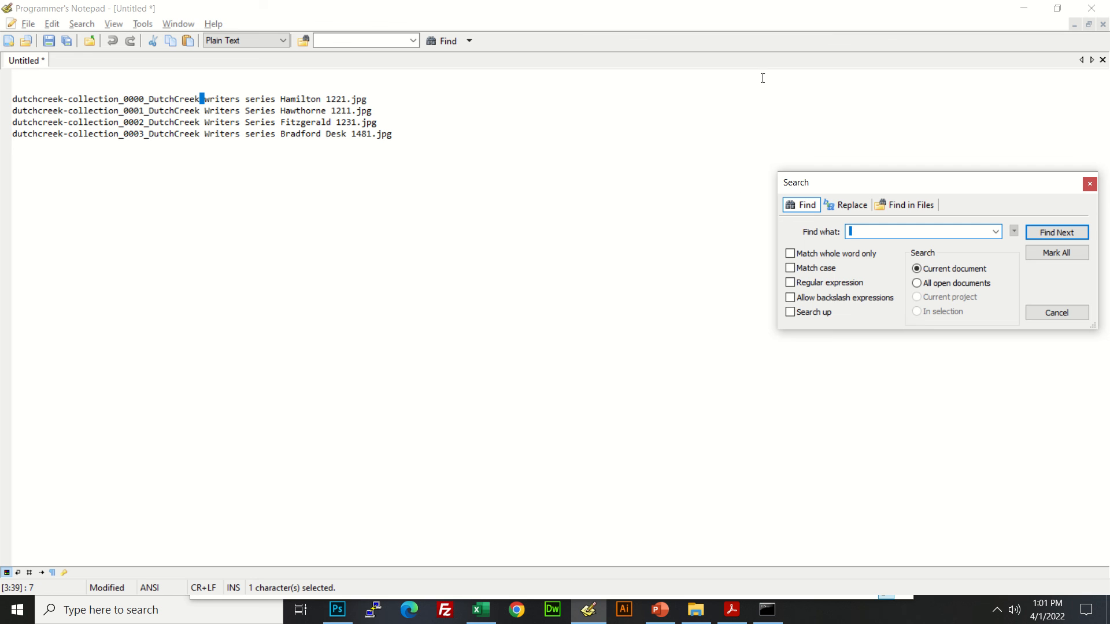
drag(856, 182, 650, 196)
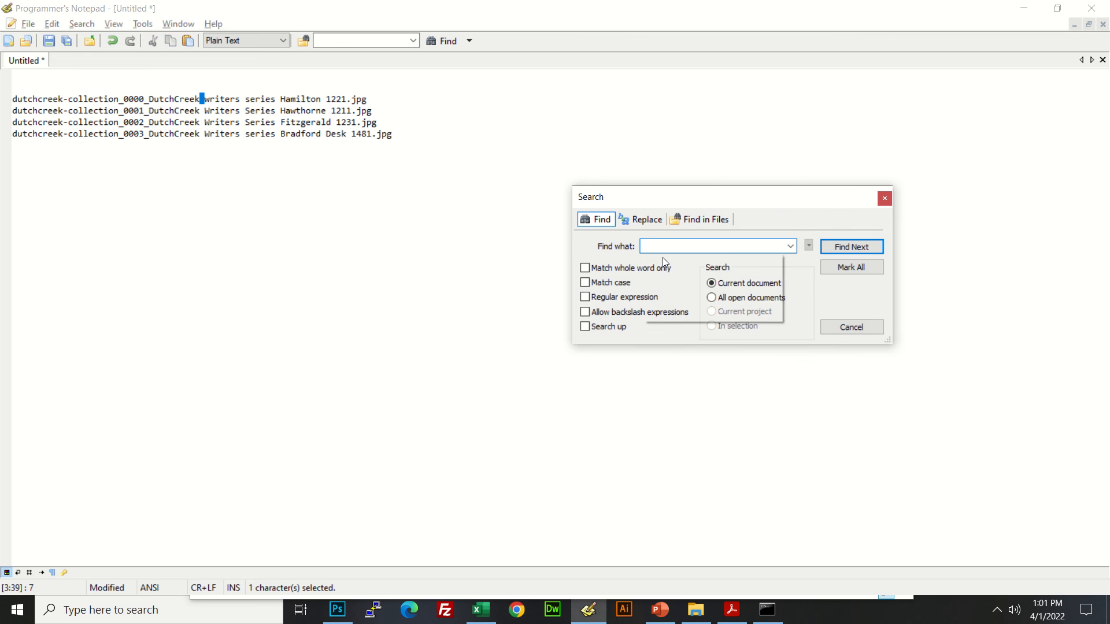
click(655, 220)
click(675, 267)
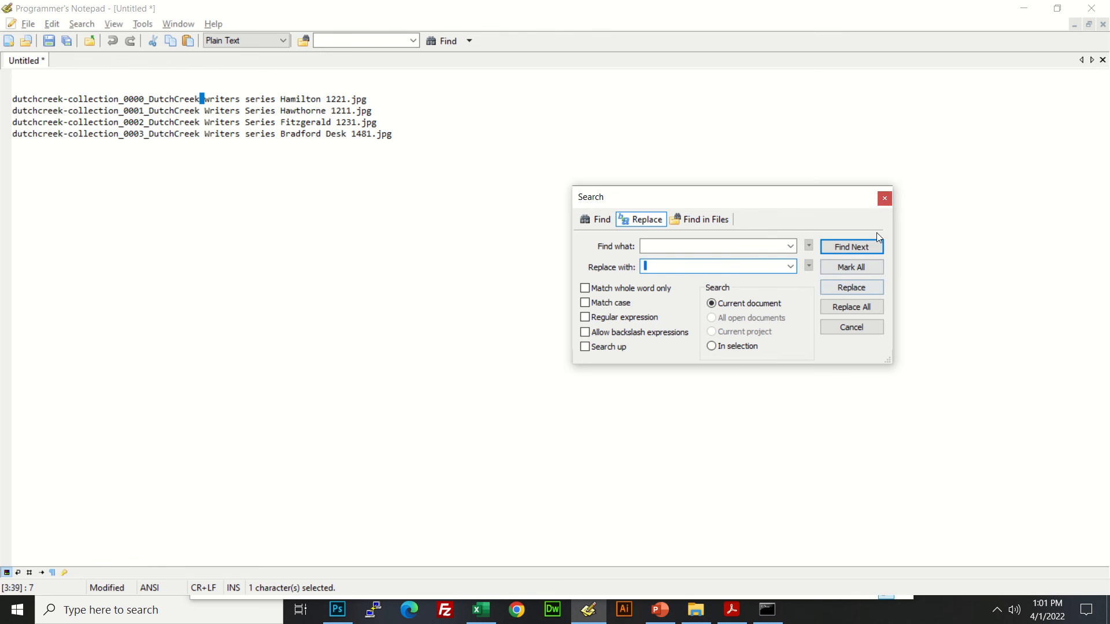
click(885, 197)
click(222, 111)
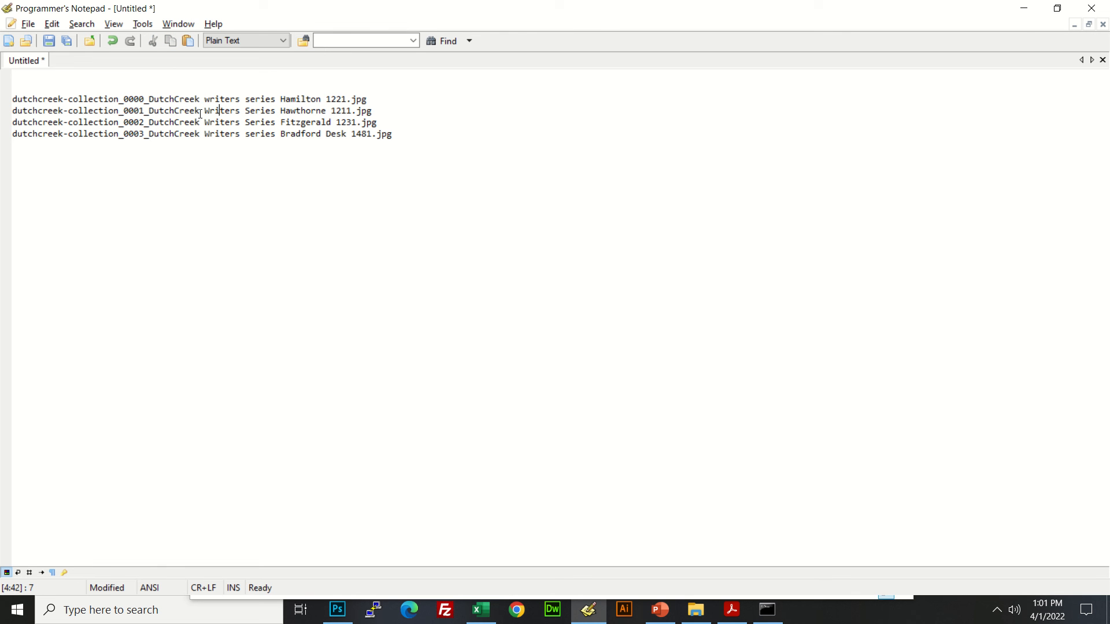
Step: Replace every space in the file name list with a tab, using the Replace All search function, and close the search dialog
drag(201, 111, 206, 110)
key(Tab)
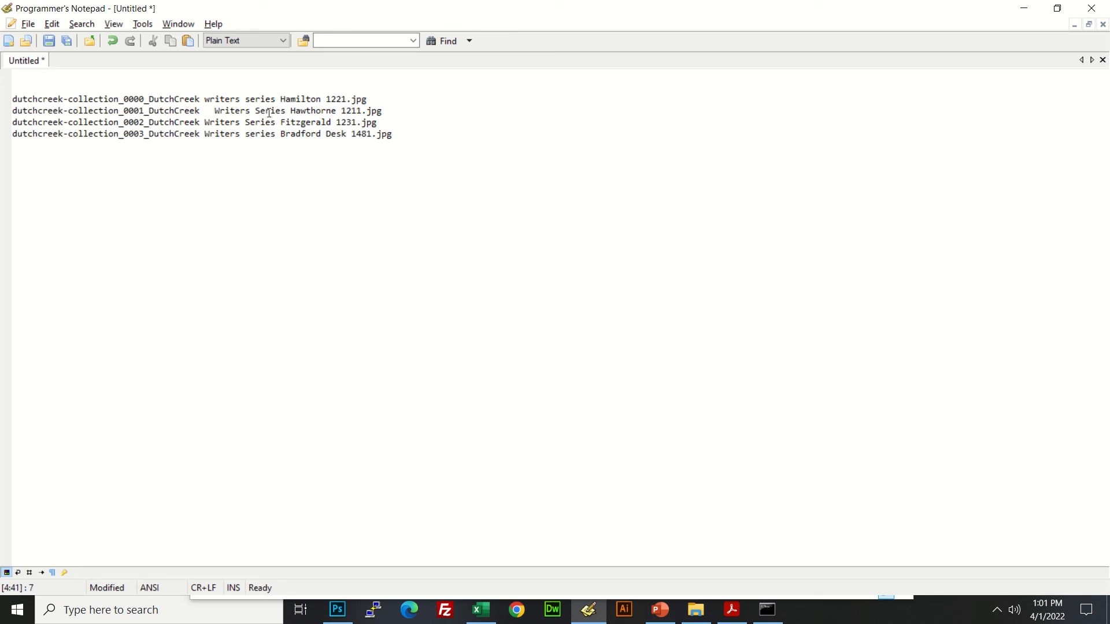
key(shift+Left)
key(ctrl+f)
click(858, 221)
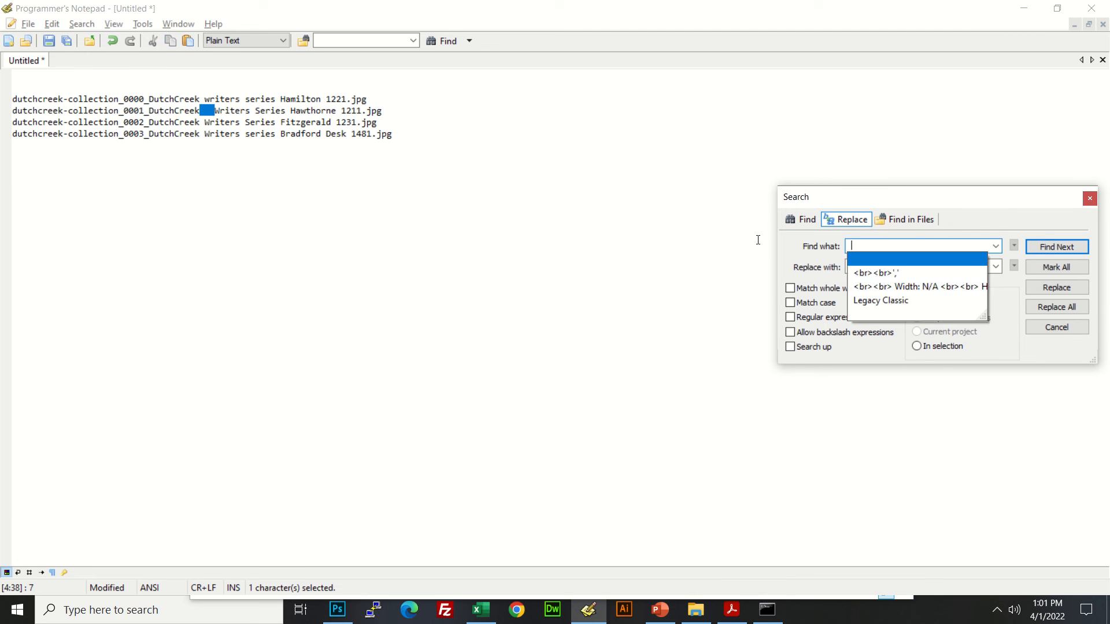
click(943, 220)
click(879, 265)
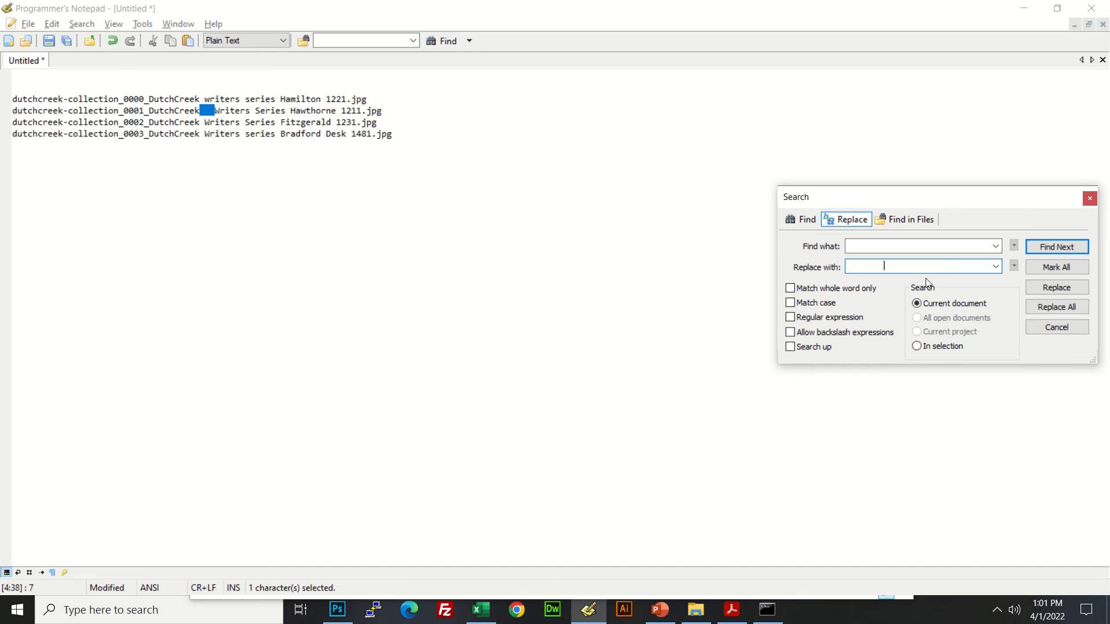
click(1043, 308)
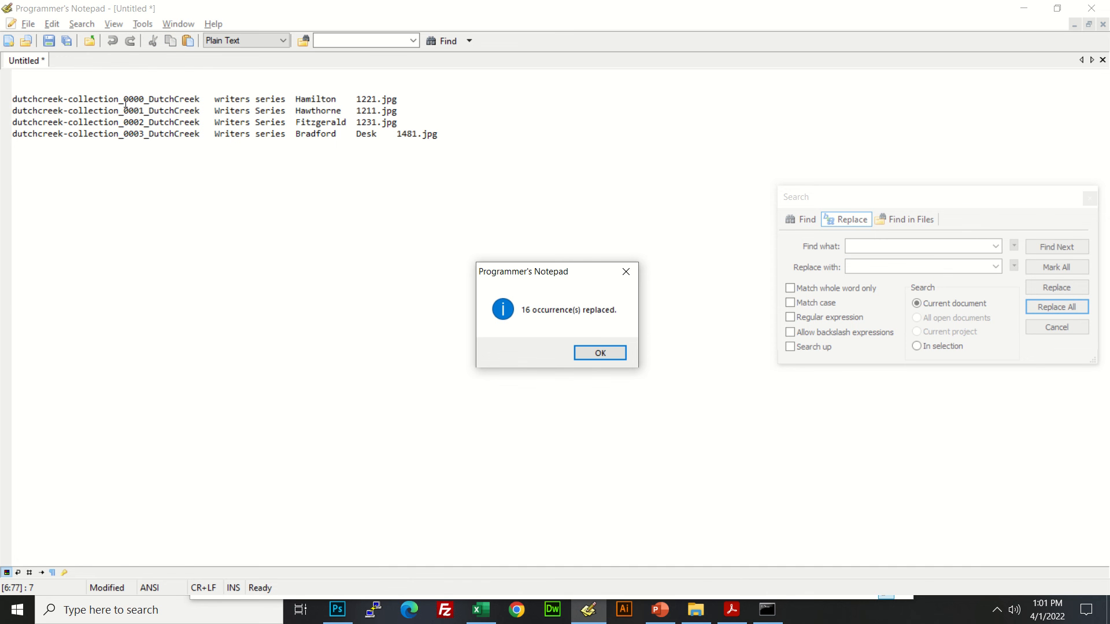
key(Return)
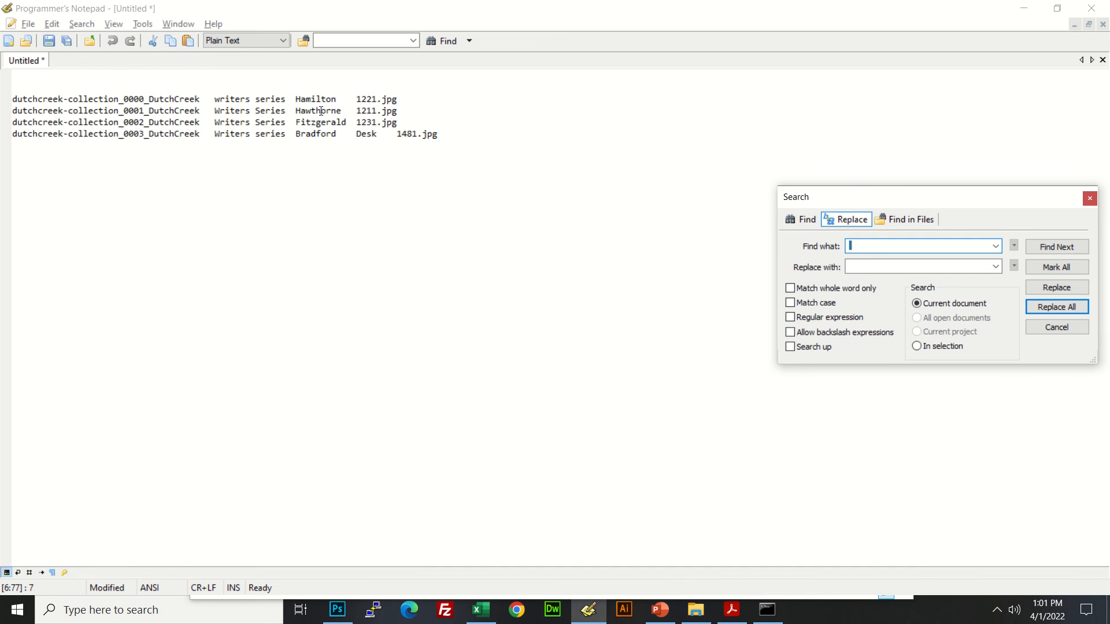
click(1089, 200)
Step: Copy the four tab-separated lines and paste them into Sheet1 of data-template.xlsx in Excel starting at G37
drag(13, 99, 212, 151)
key(ctrl+c)
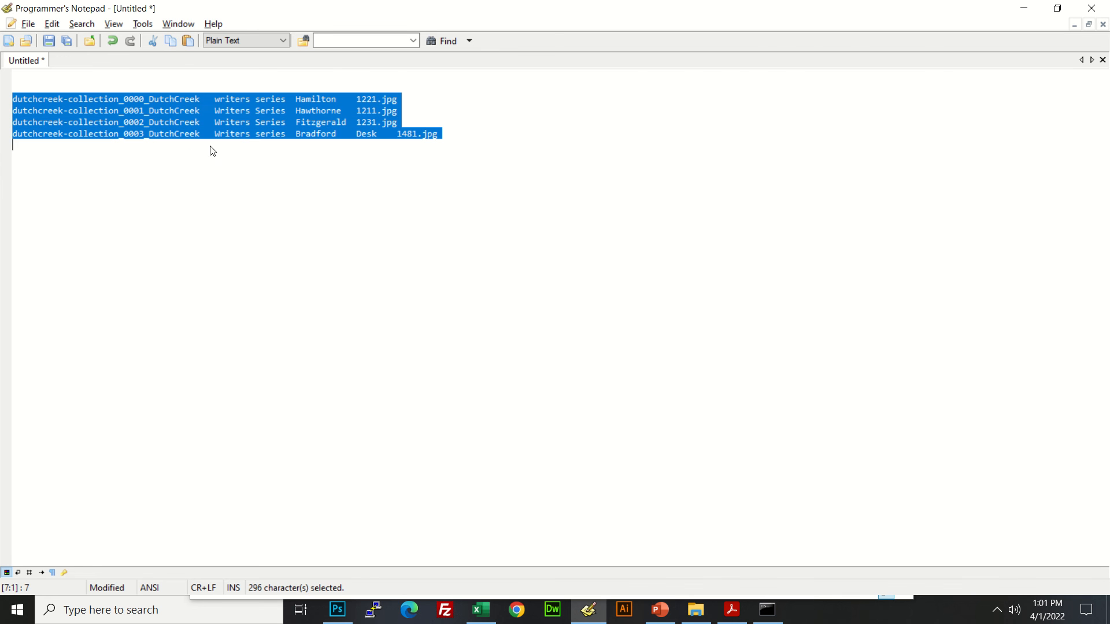
key(alt+Tab)
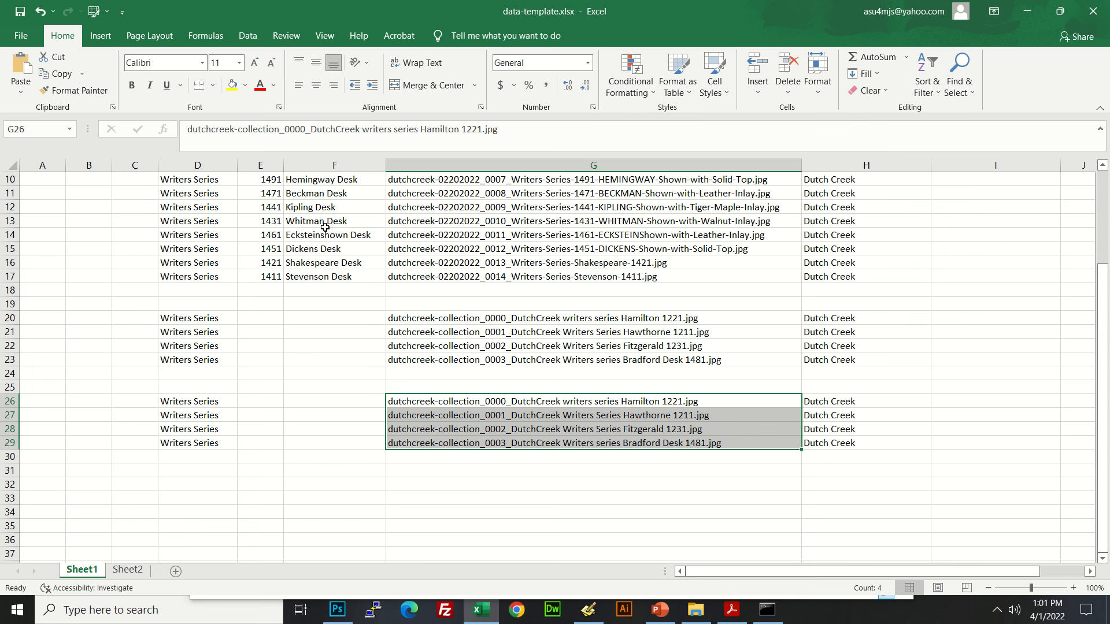
scroll(450, 400, down, 2)
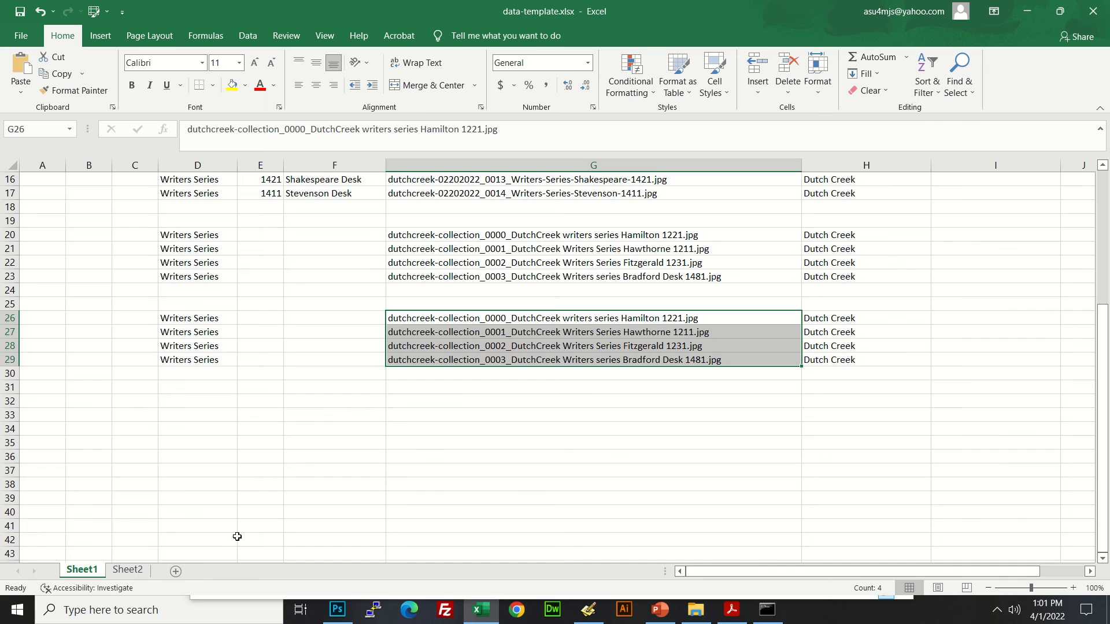
scroll(400, 492, down, 1)
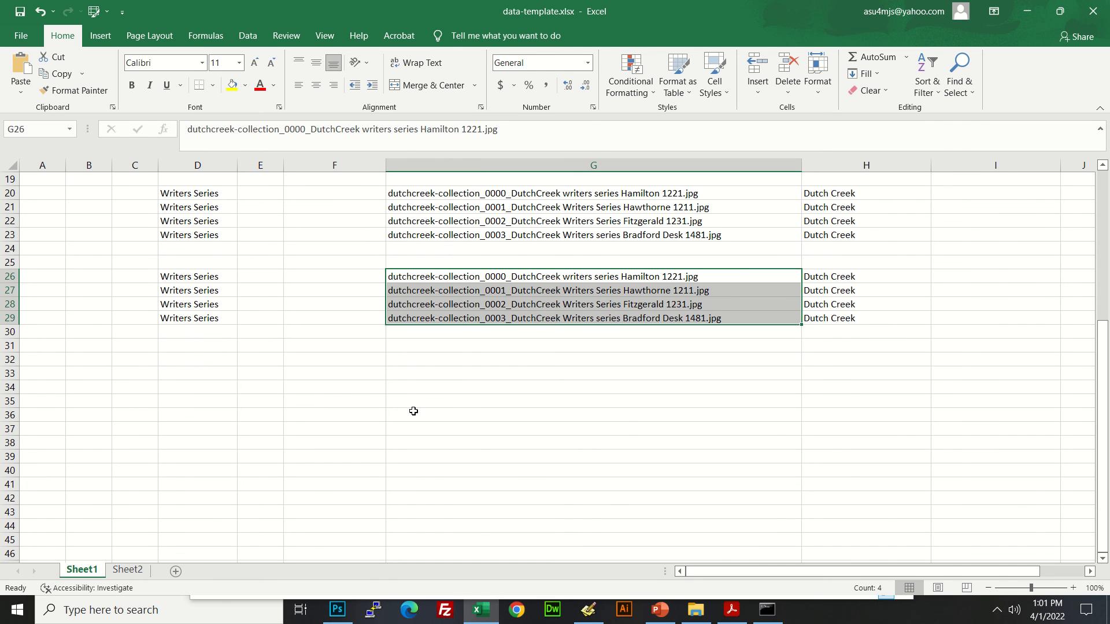
click(399, 430)
key(ctrl+v)
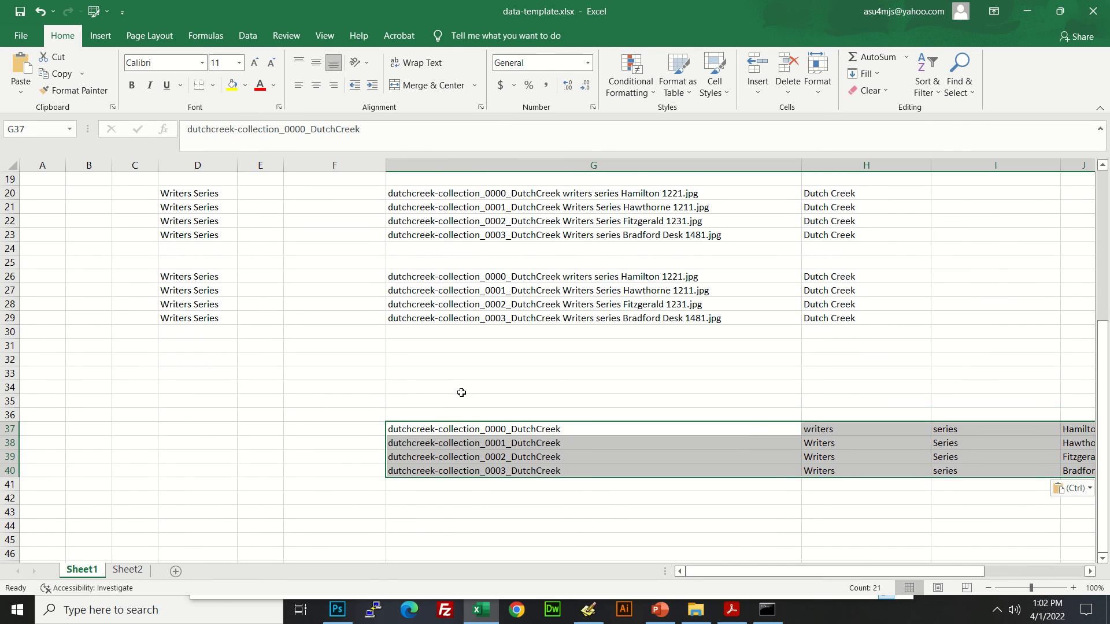
Step: Clear the file name prefixes in G37:G40 and the split words Writers and Series in H37:I40
scroll(478, 465, down, 1)
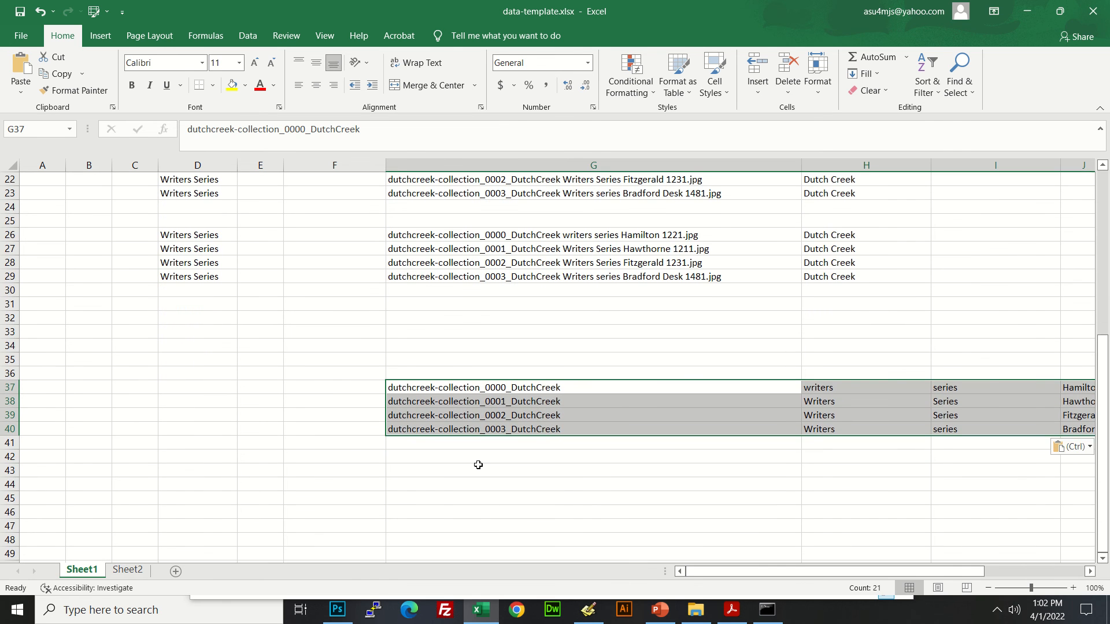
click(570, 431)
drag(584, 385, 582, 429)
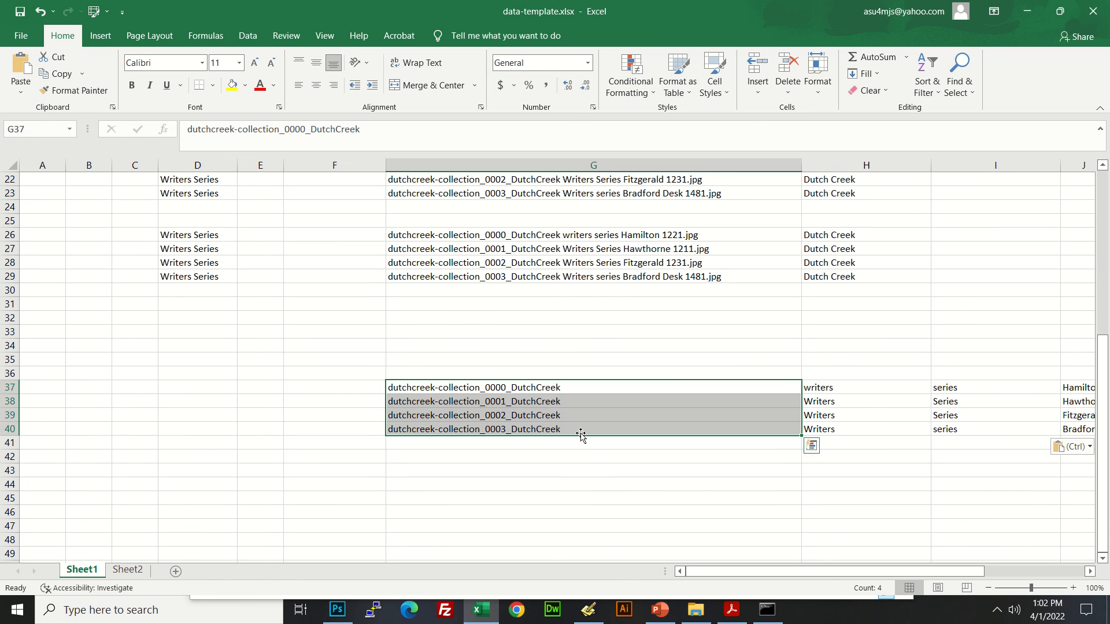
key(Delete)
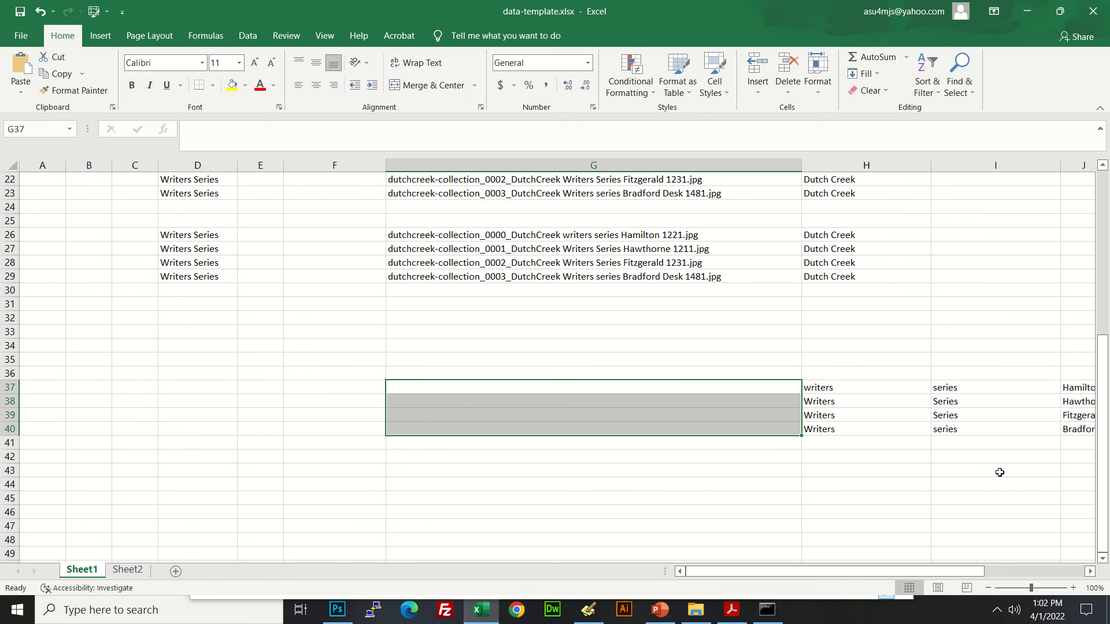
drag(856, 387, 948, 428)
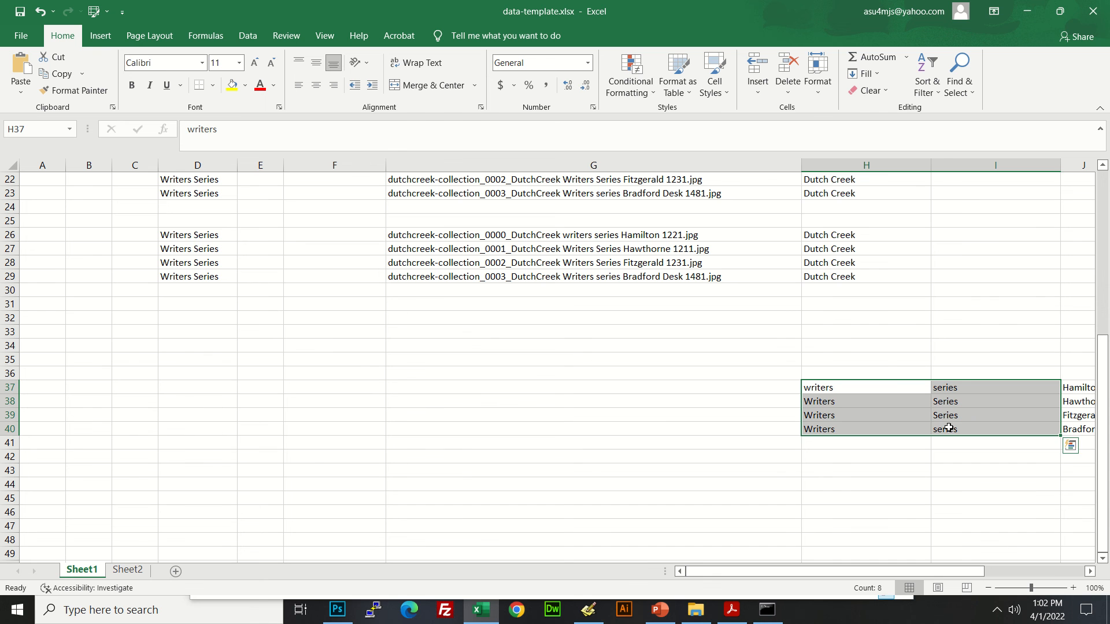
key(Delete)
Step: Move the remaining desk name and number parts from J37:L40 to F35:H38, and shift the numbers in G35:G37 to H35:H37
drag(954, 573, 1063, 571)
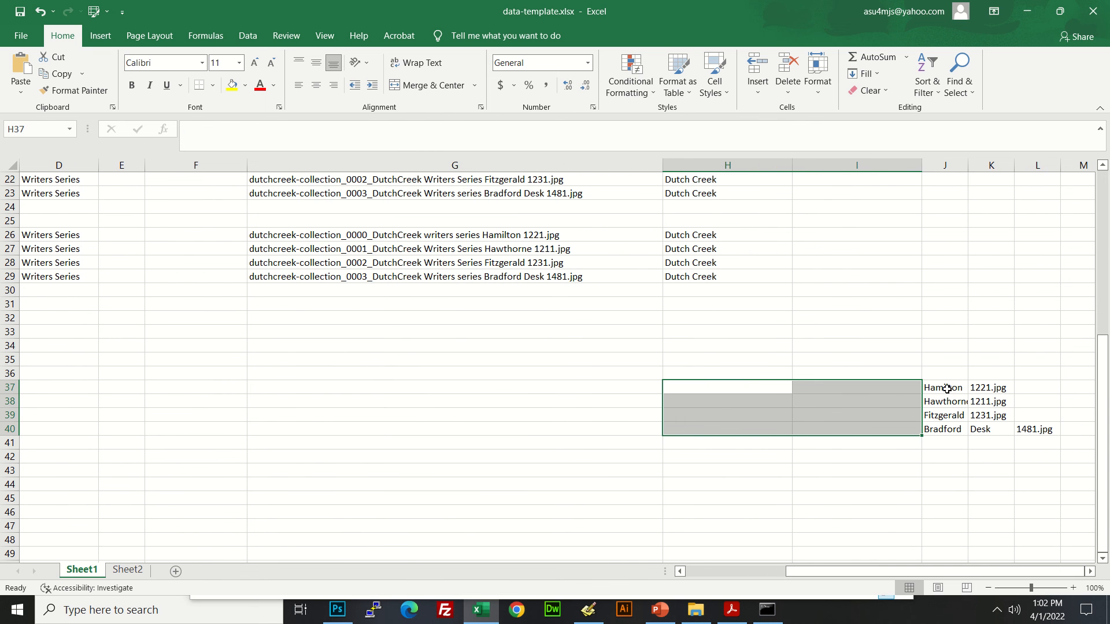
drag(947, 389, 378, 401)
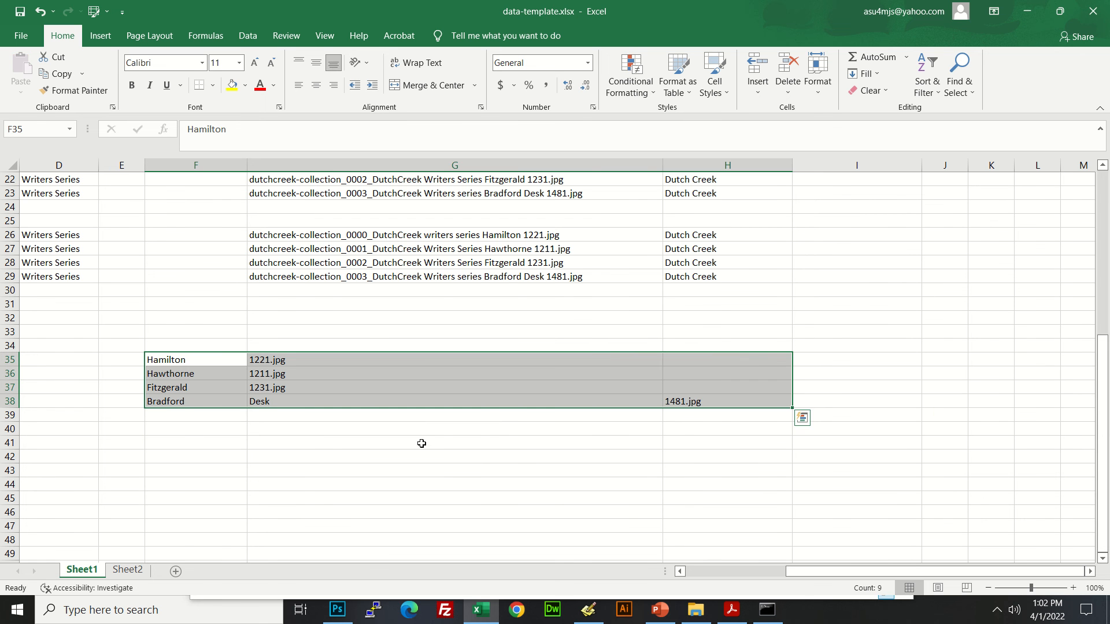
click(271, 360)
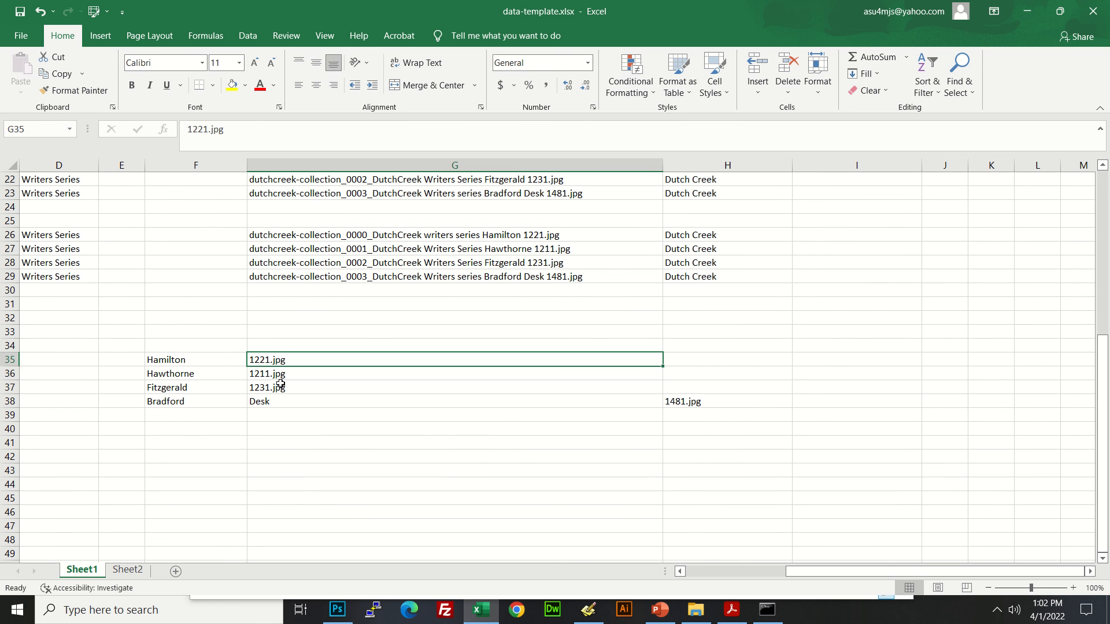
drag(280, 386, 732, 358)
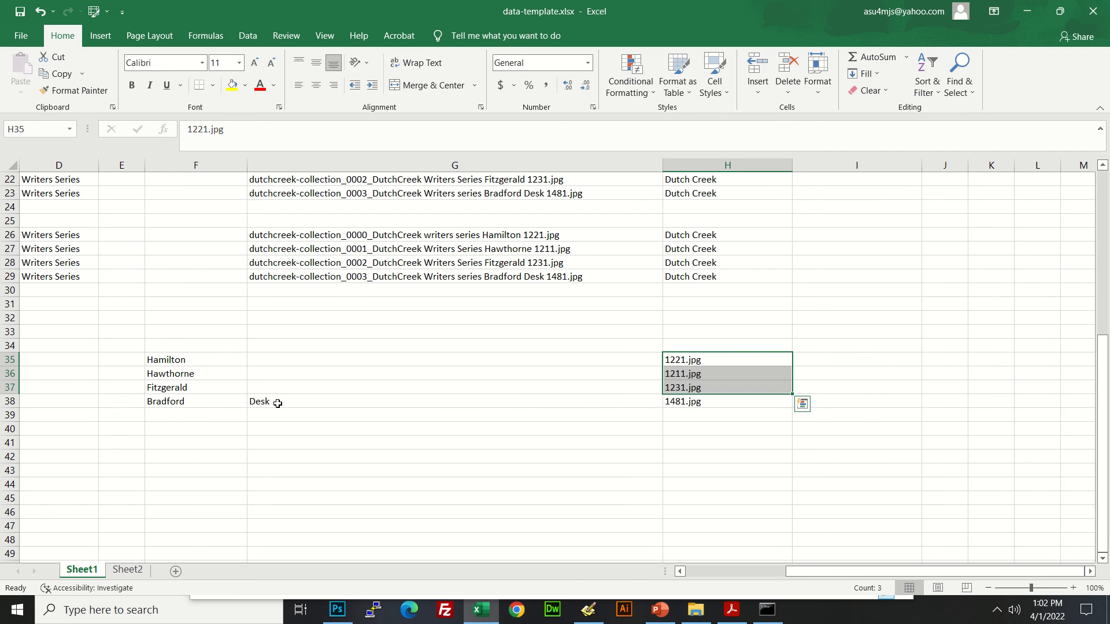
Step: Copy the word Desk from G38 into G35:G37 beside the other desk names
click(278, 403)
key(ctrl+c)
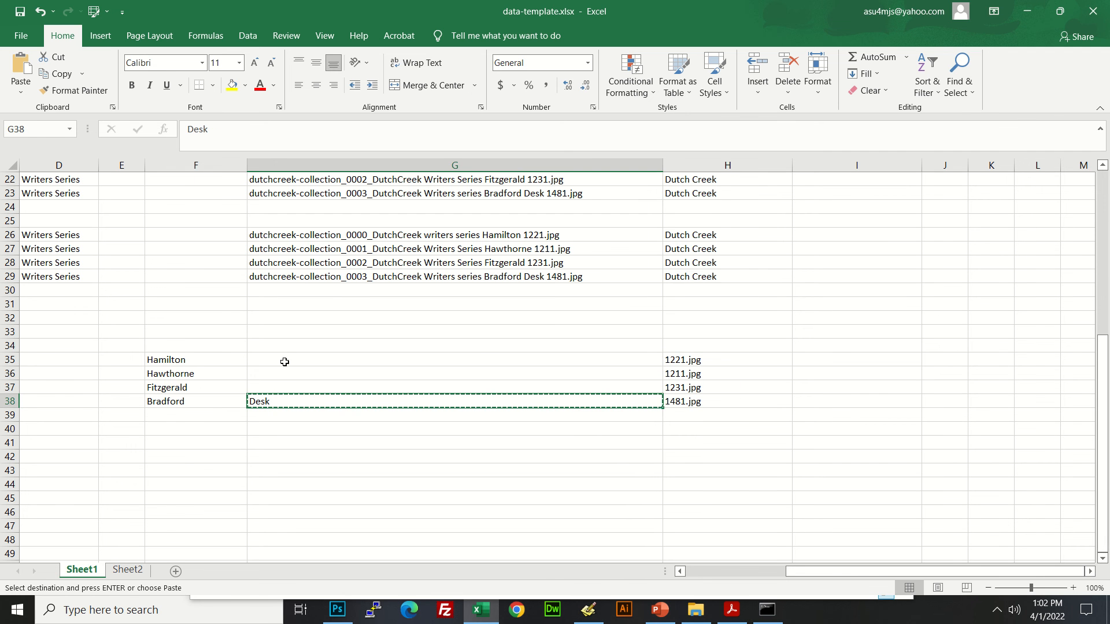
drag(286, 358, 293, 395)
key(ctrl+v)
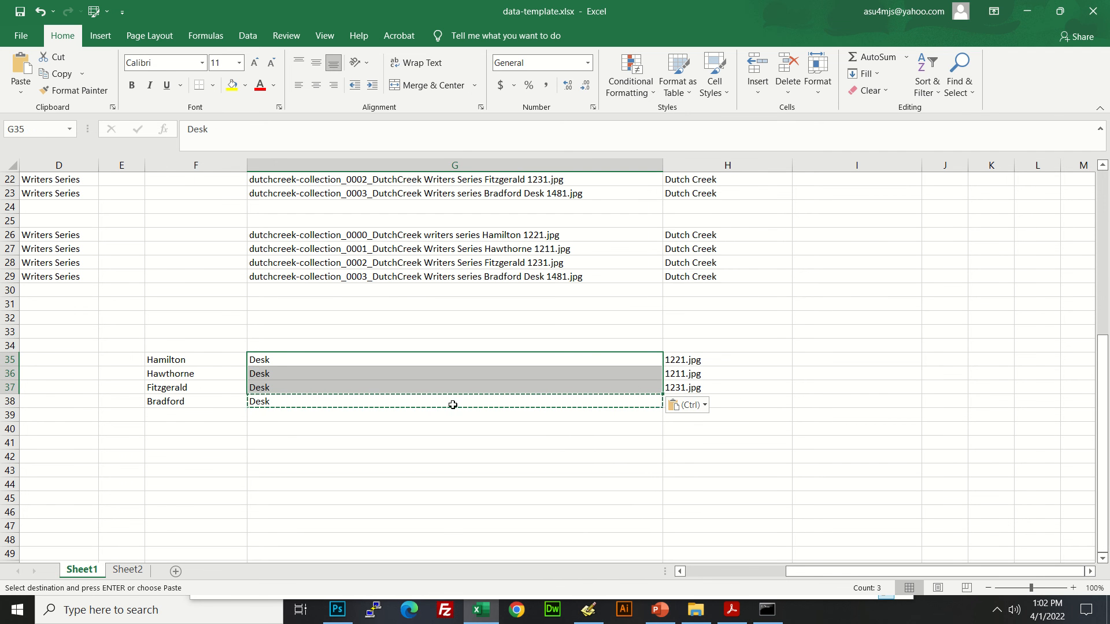
Step: Copy the desk names and the word Desk in F35:G38 and paste them over the selected list in Programmer's Notepad
click(219, 360)
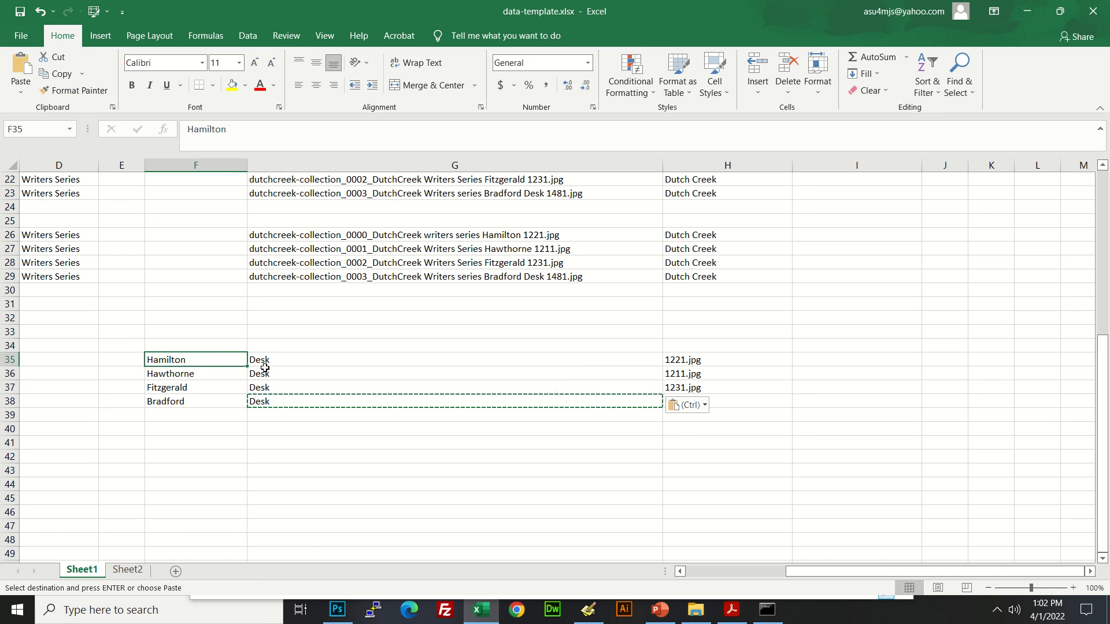
drag(264, 368, 275, 399)
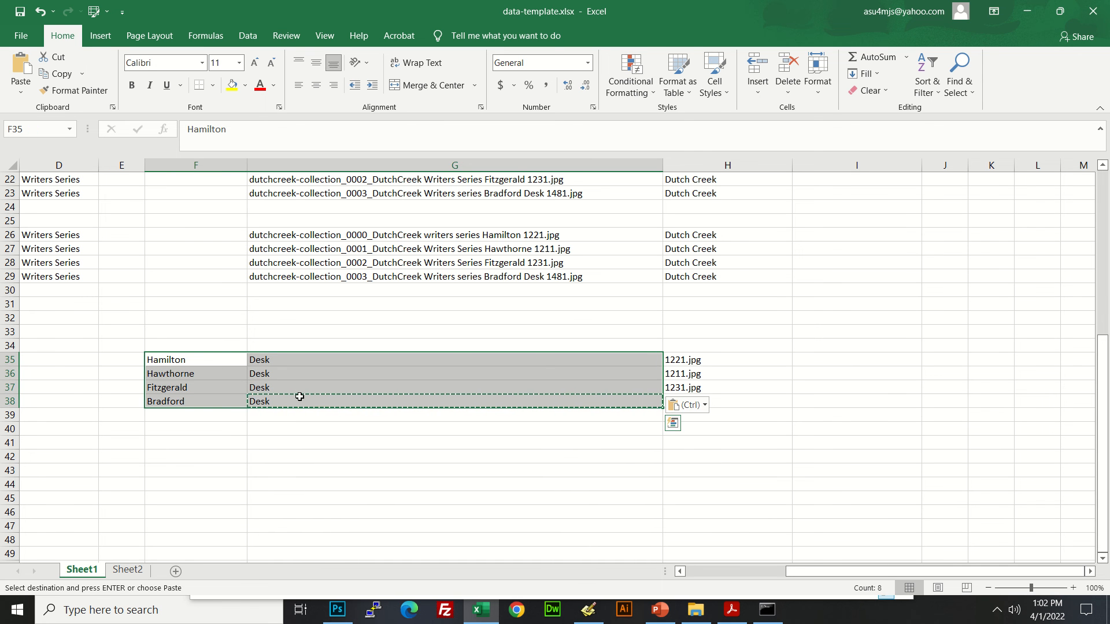
key(ctrl+c)
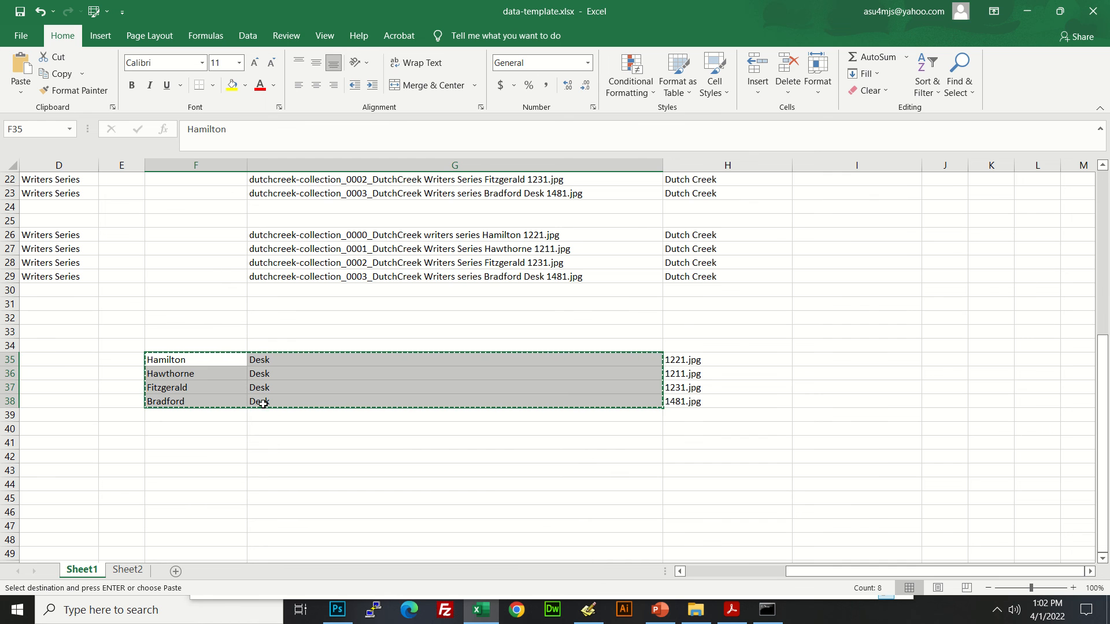
click(588, 610)
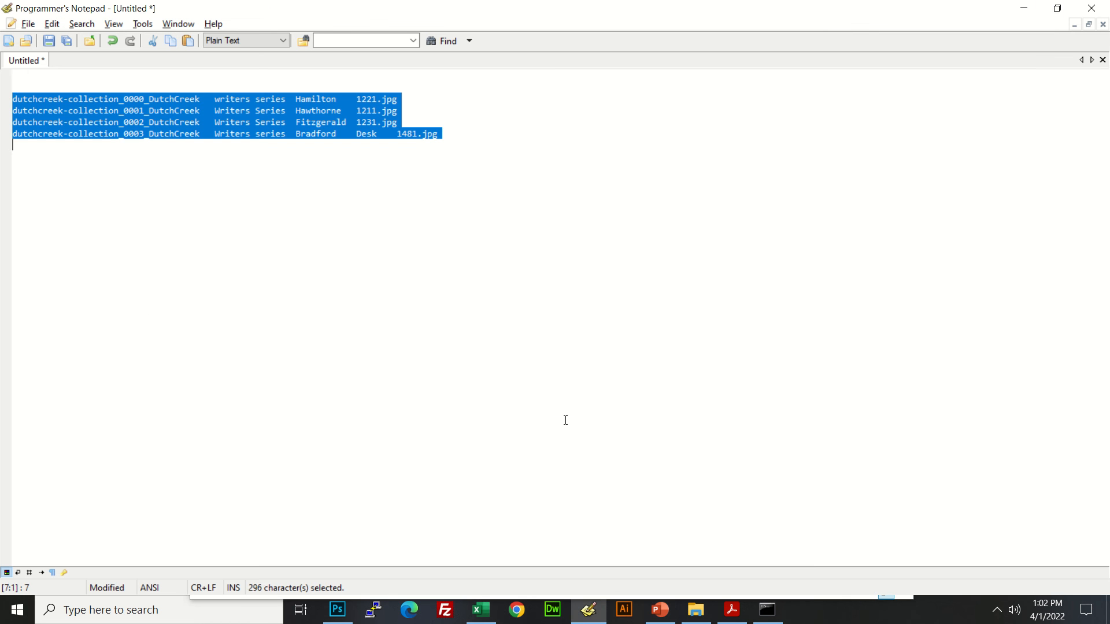
key(ctrl+v)
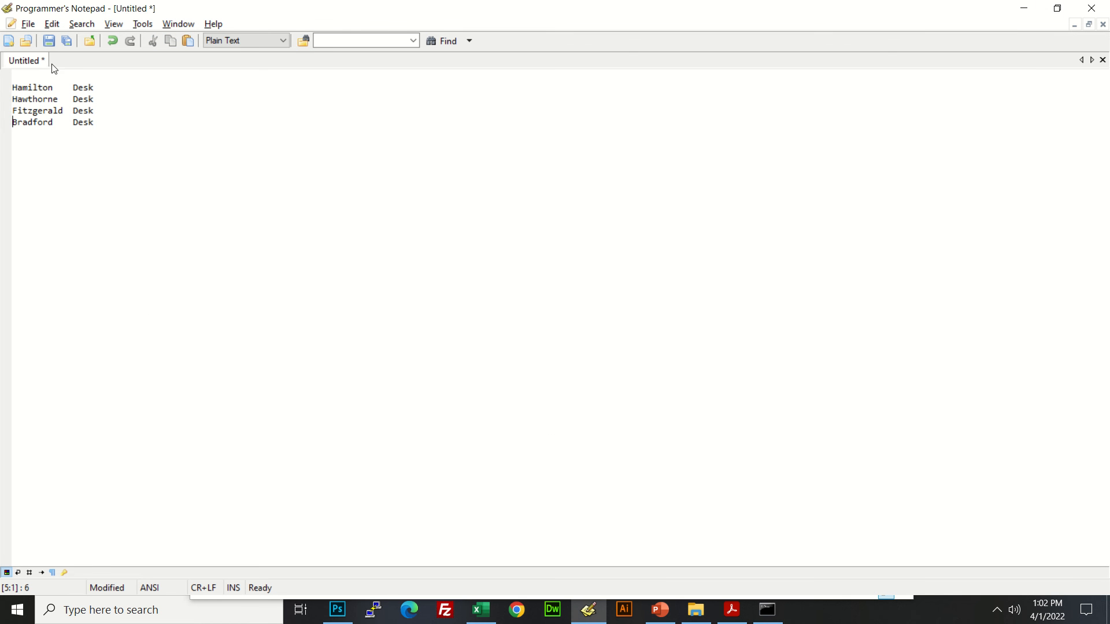
Step: Replace every tab between the desk names and the word Desk with a single space and close the search dialog
drag(55, 89, 71, 87)
key(ctrl+f)
click(851, 219)
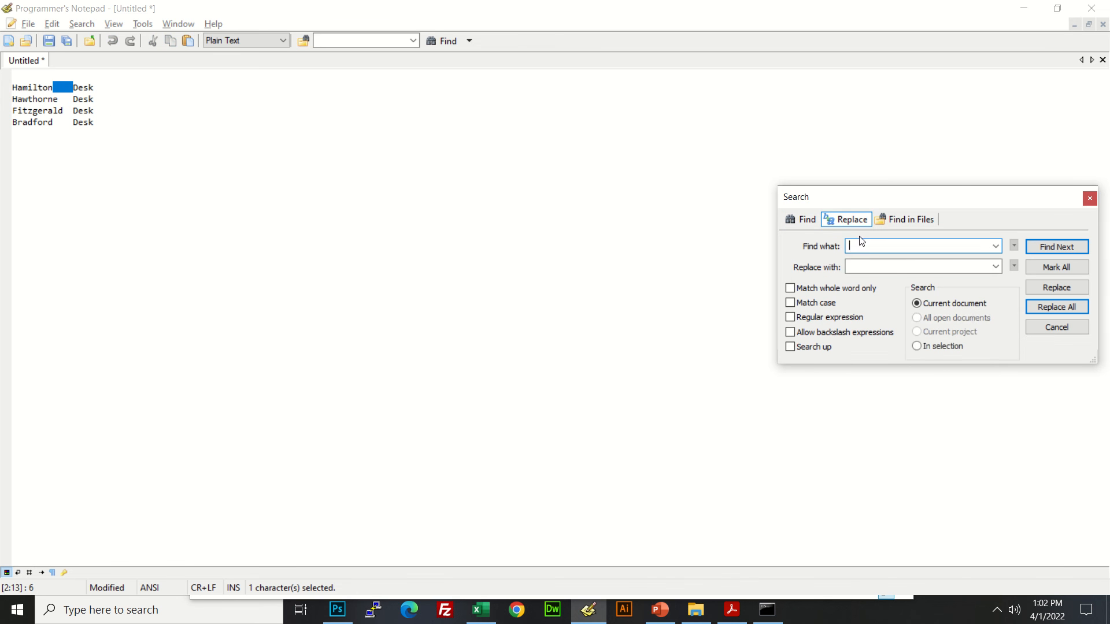
double_click(865, 266)
key(BackSpace)
click(944, 252)
click(1040, 307)
key(Return)
key(Escape)
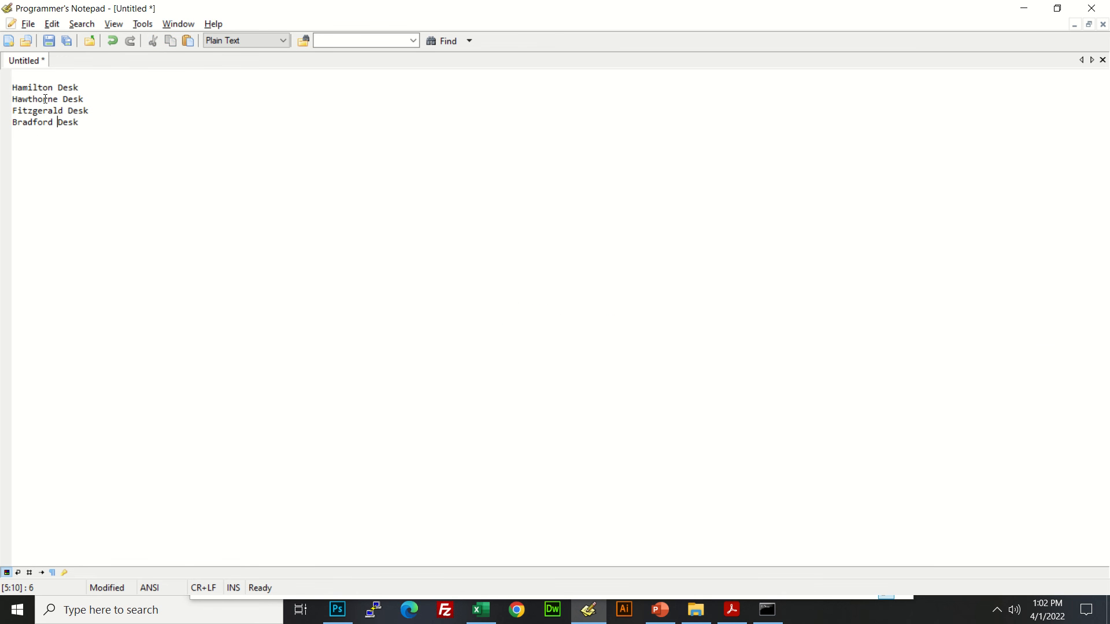
Step: Copy the four joined desk titles and paste them into the title column in Excel starting at F26
drag(13, 87, 54, 132)
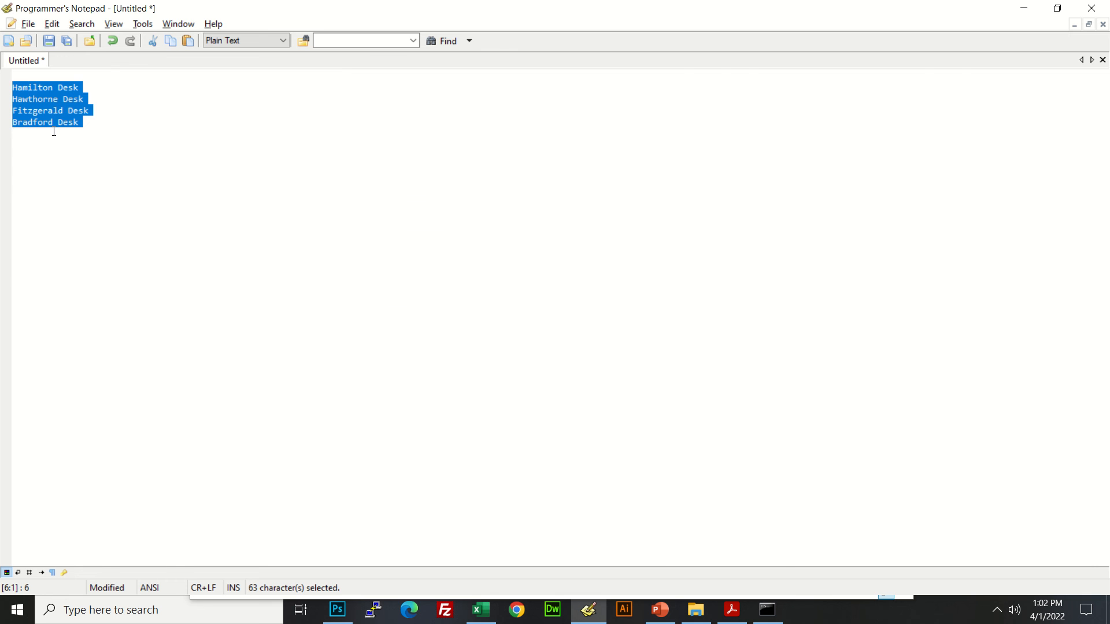
key(alt+Tab)
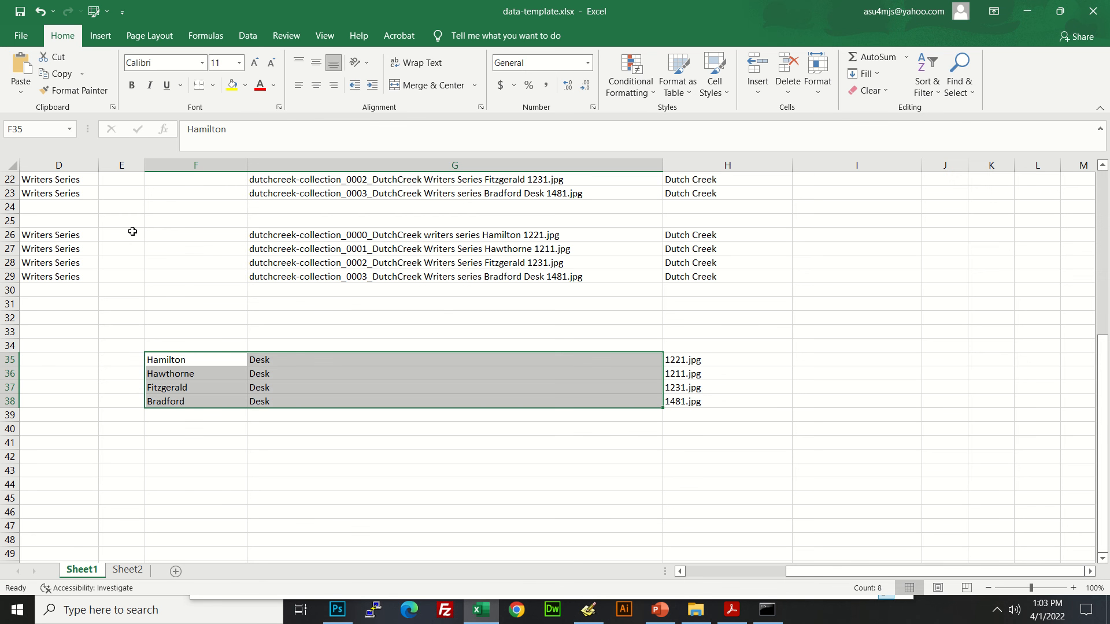
click(194, 237)
key(ctrl+v)
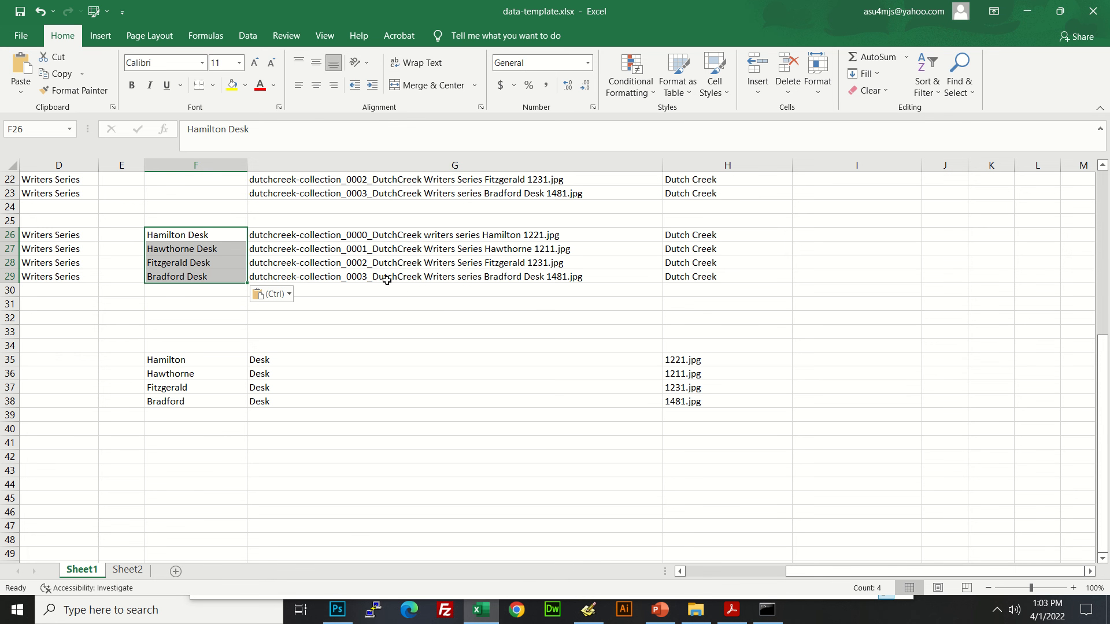
Step: Clear the leftover name parts in F35:G38 and move the numbers with the .jpg ending from H35:H38 to E26:E29 in the style column
drag(168, 362, 550, 397)
key(Delete)
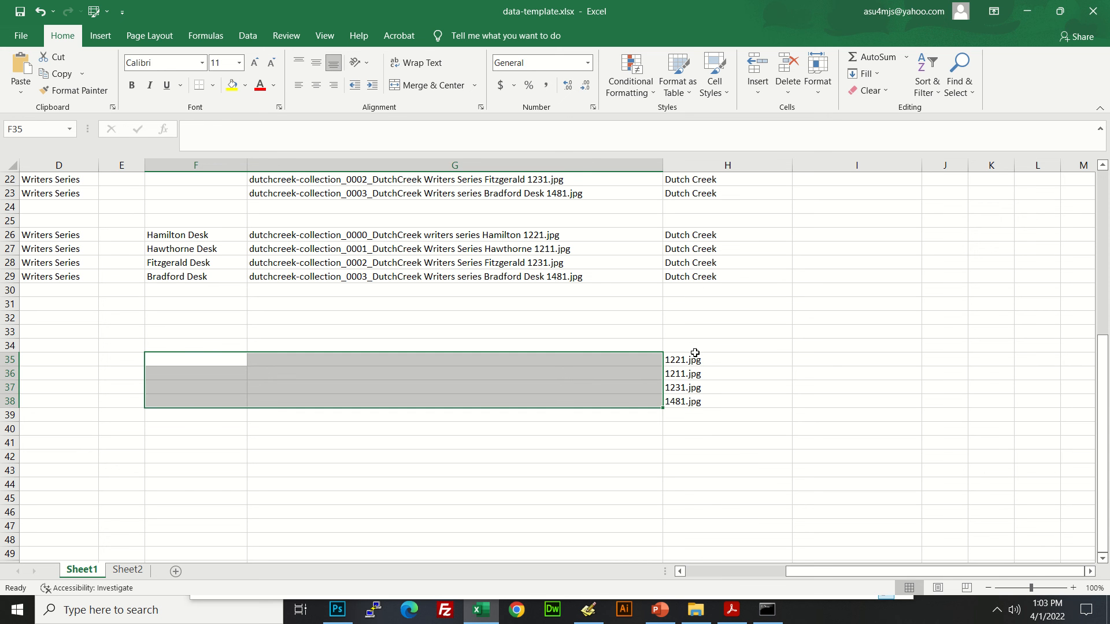
drag(698, 362, 694, 400)
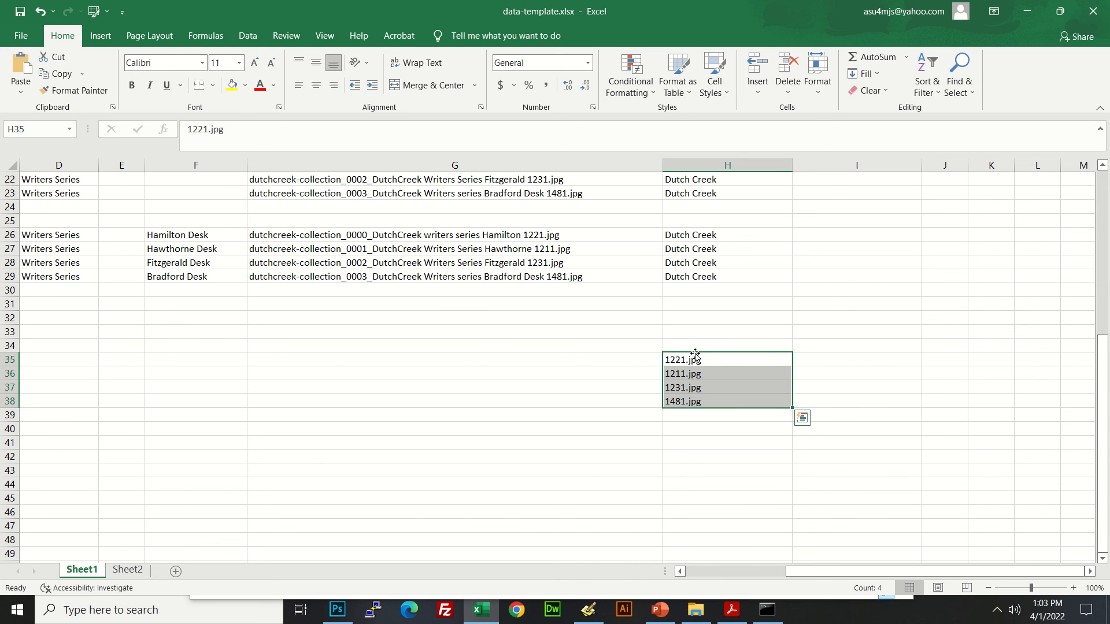
drag(696, 353, 120, 242)
Step: Replace every .jpg with nothing in the selected style cells E25:E30 so only the style numbers remain, and close the replace dialog
scroll(141, 256, up, 7)
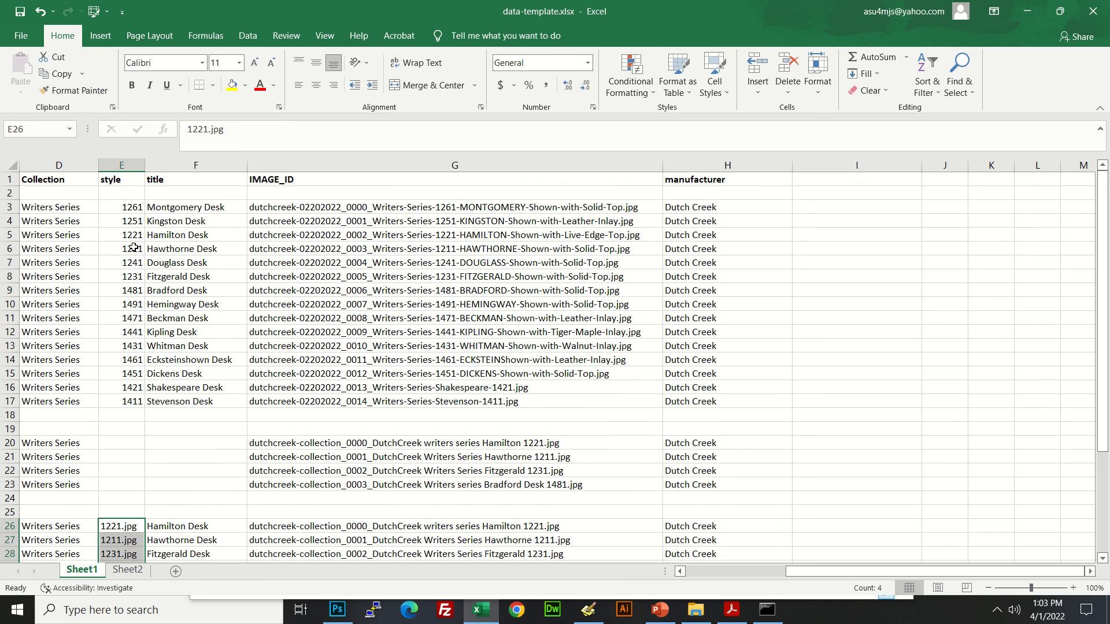
scroll(138, 249, down, 4)
scroll(154, 405, down, 1)
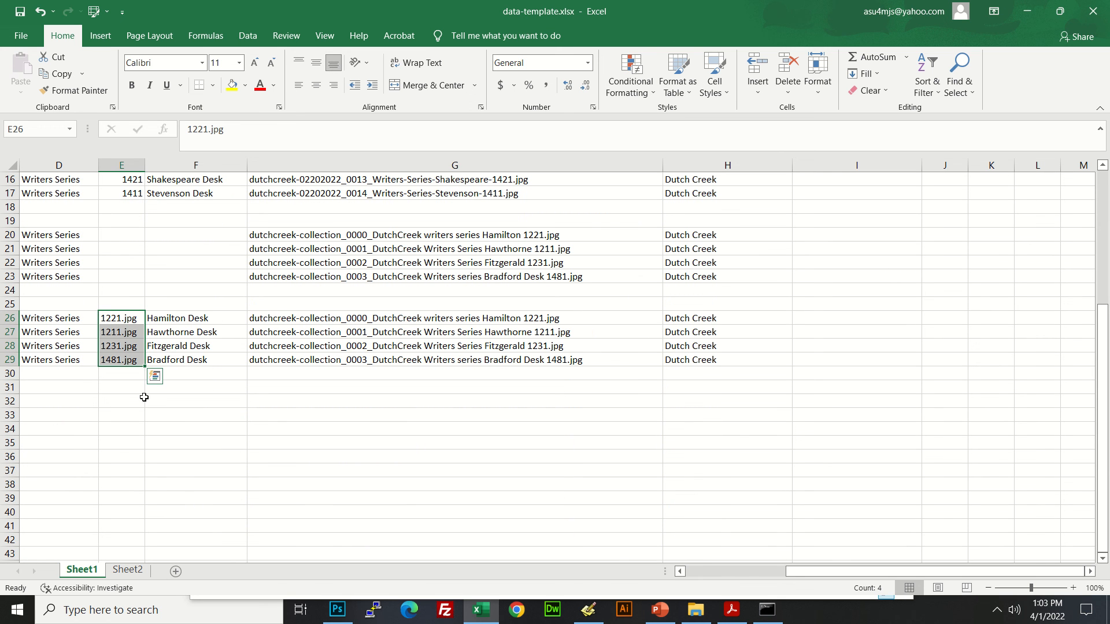
drag(125, 303, 124, 383)
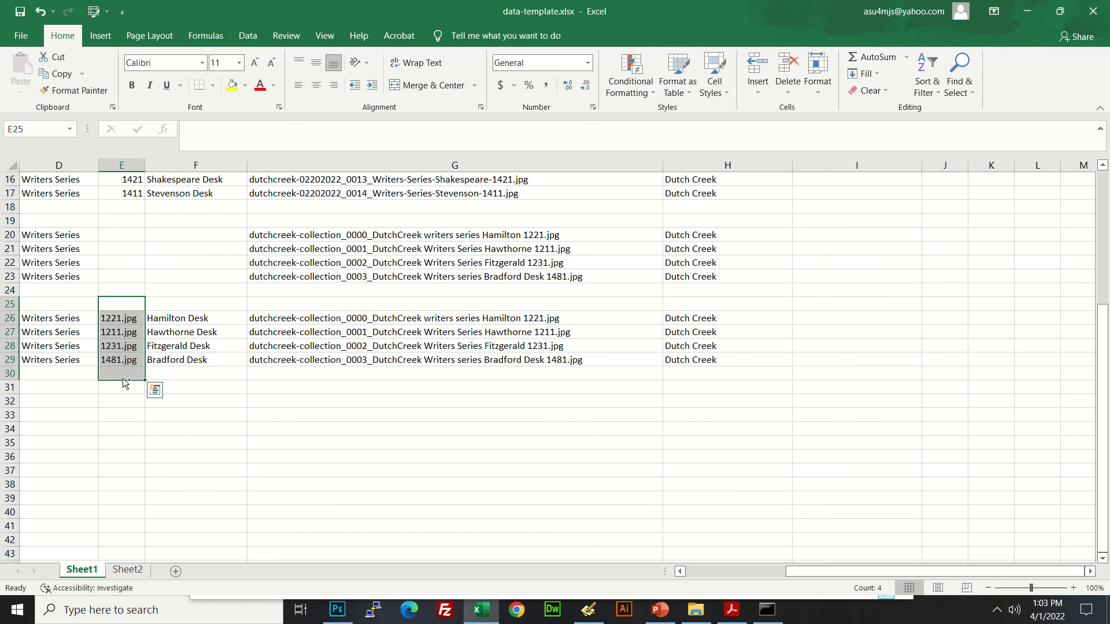
key(ctrl+f)
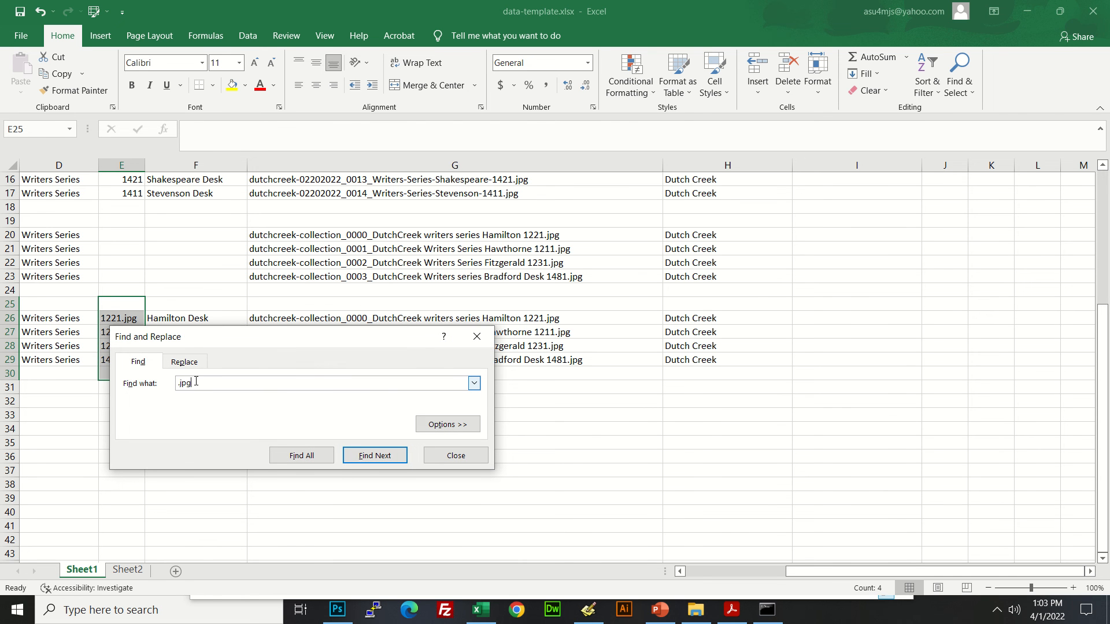
click(188, 365)
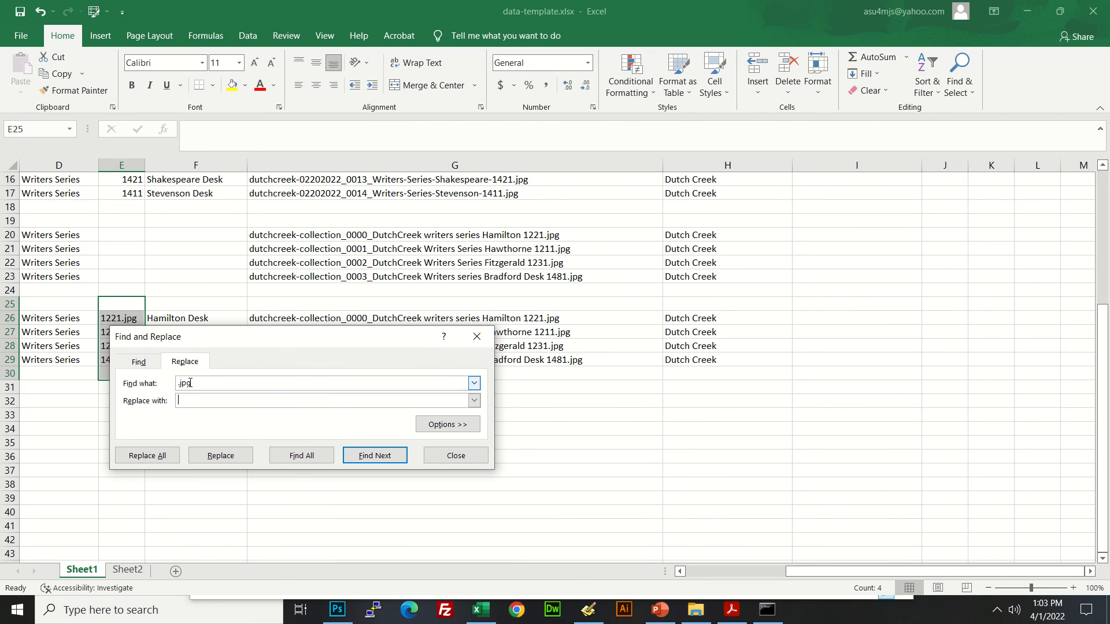
click(190, 401)
click(151, 455)
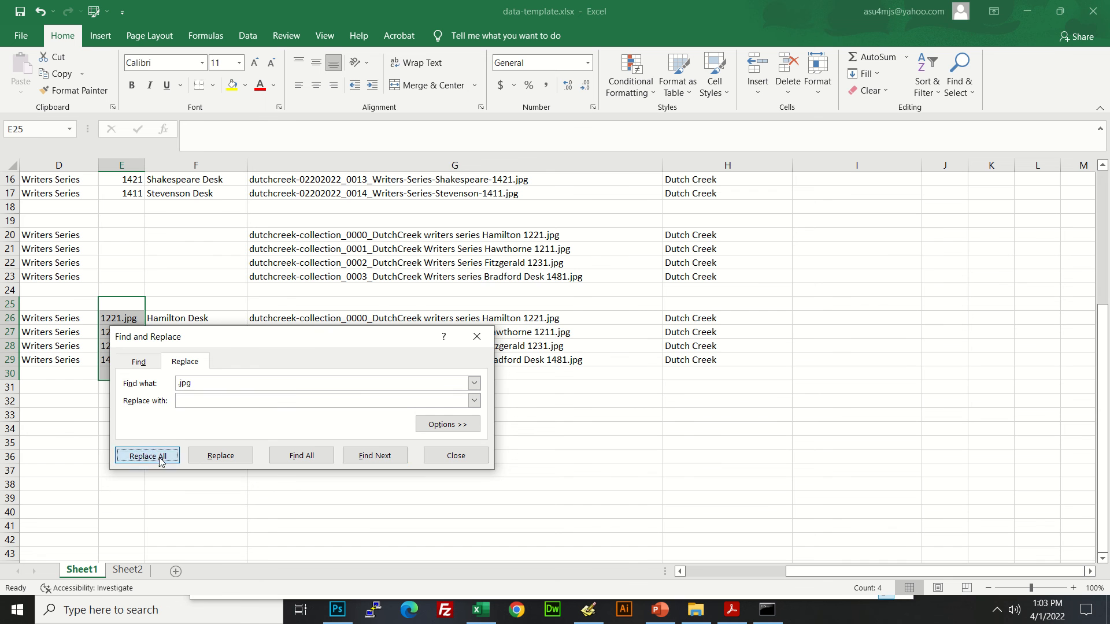
key(Return)
key(Escape)
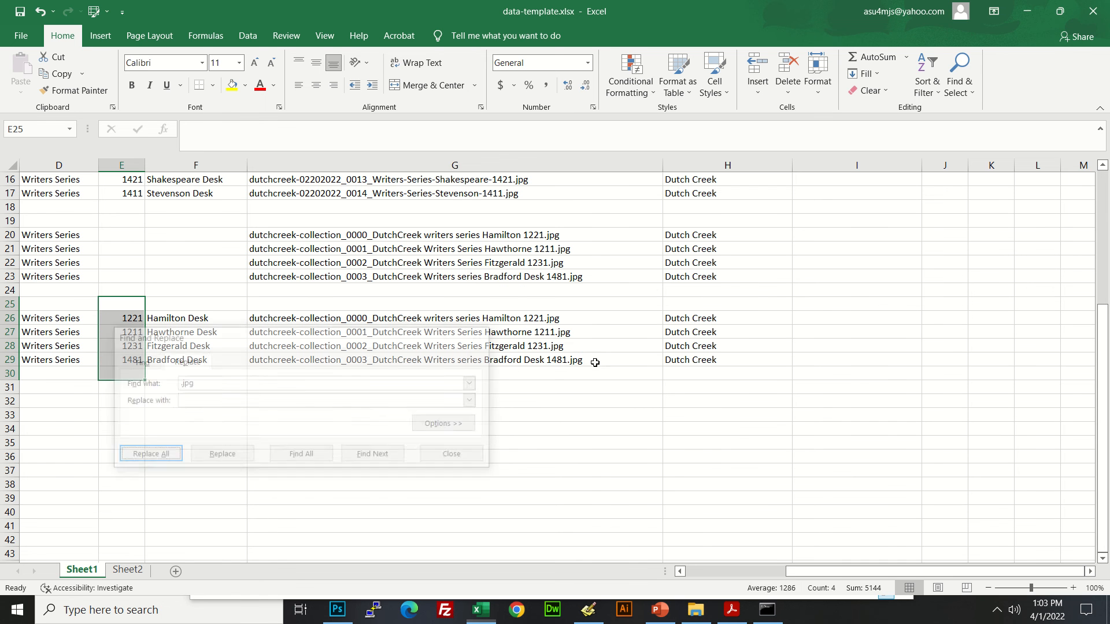
drag(845, 574, 746, 574)
scroll(371, 415, up, 2)
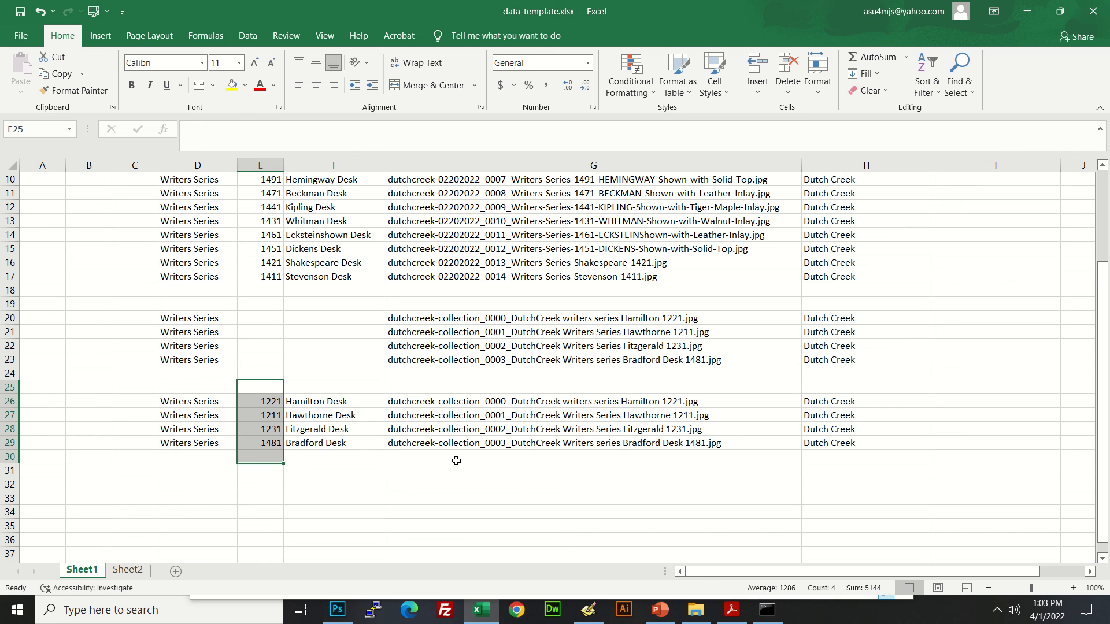
click(369, 470)
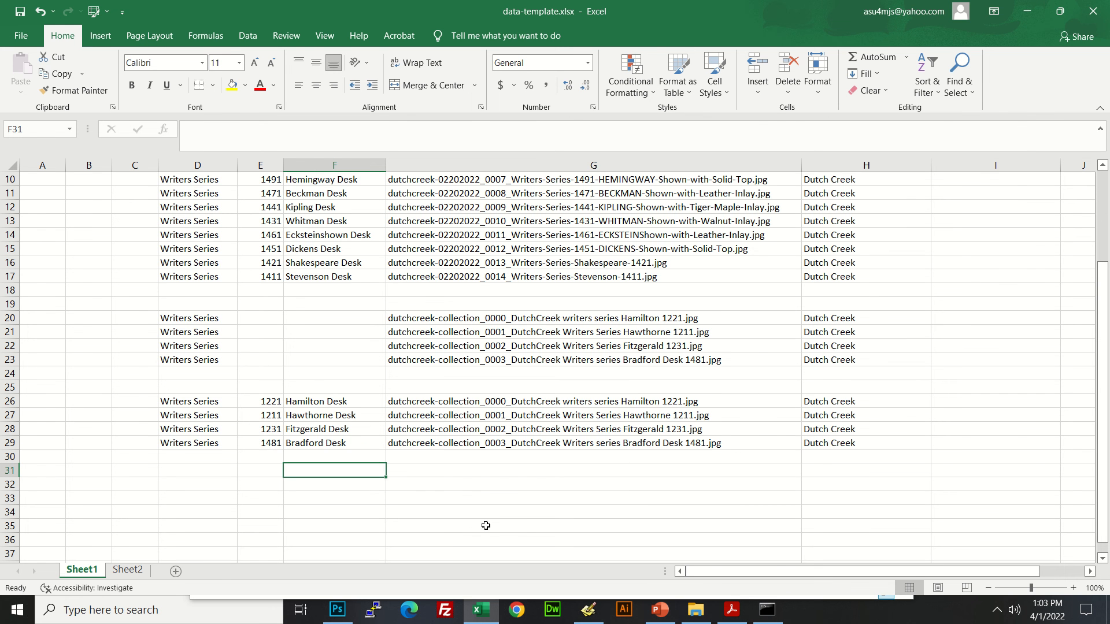
key(alt+Tab)
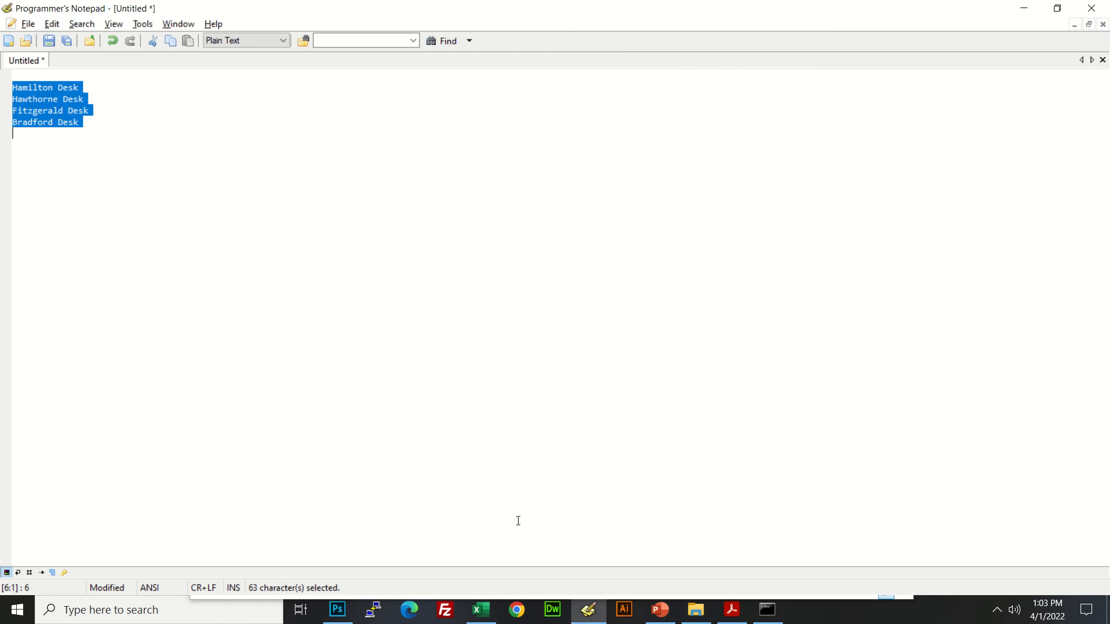
key(alt+Tab)
key(alt+Tab)
key(alt+Tab)
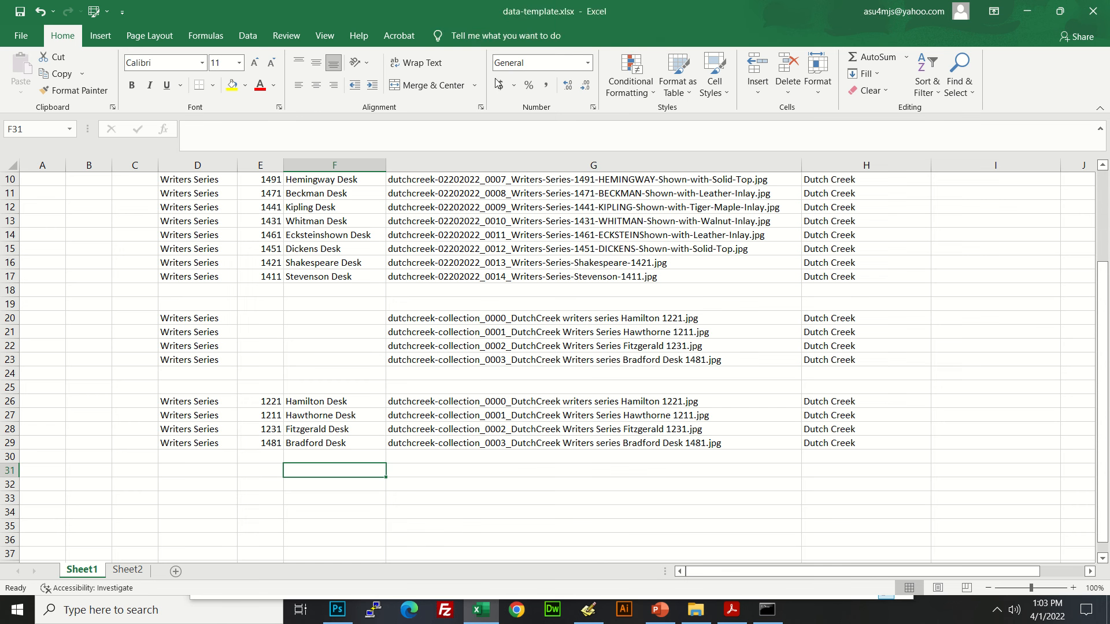